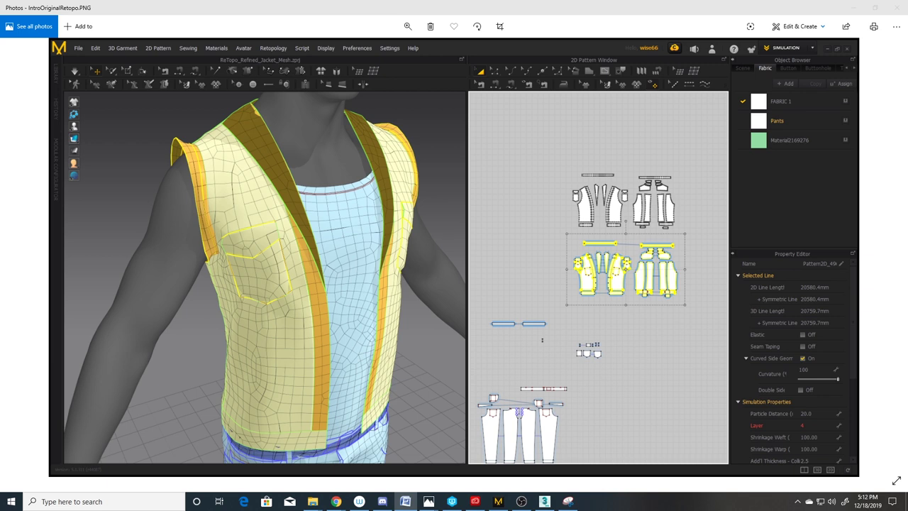
# - Switch to 3ds Max and display both dressed characters with edged faces
pyautogui.moveTo(885, 257)
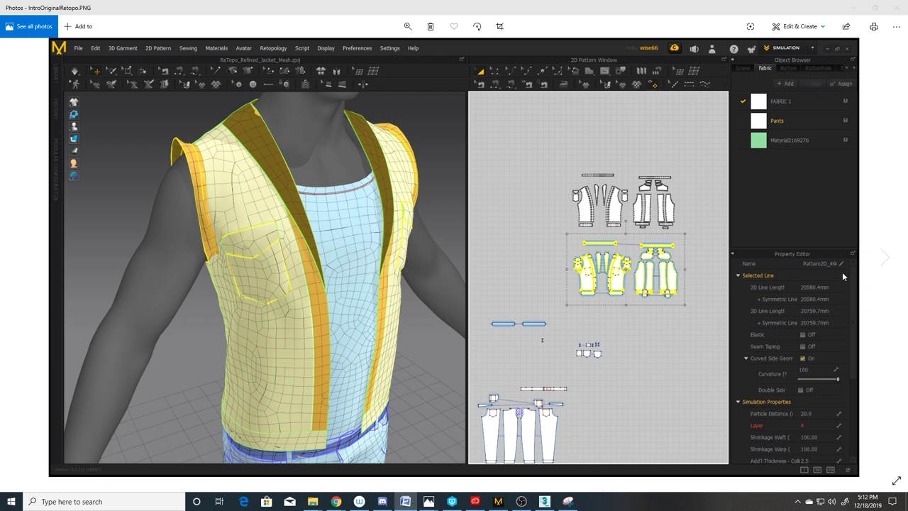
pyautogui.click(884, 257)
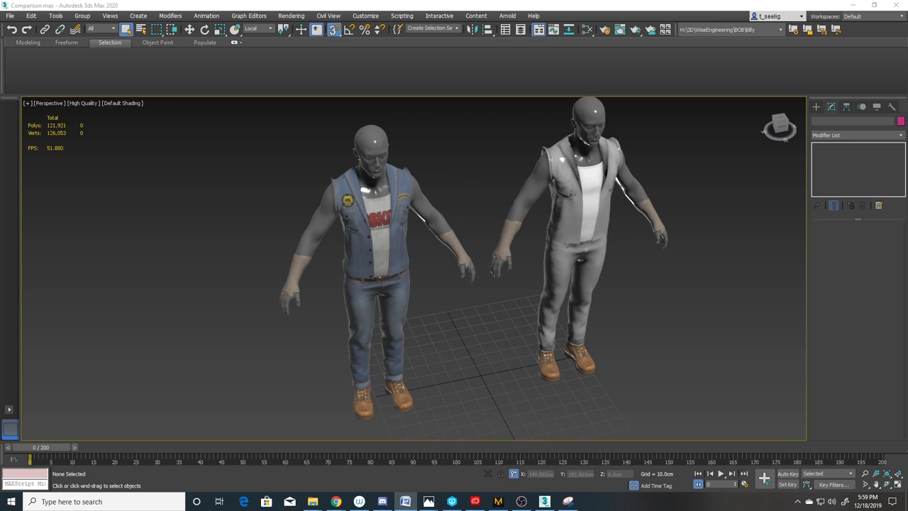
pyautogui.press('F4')
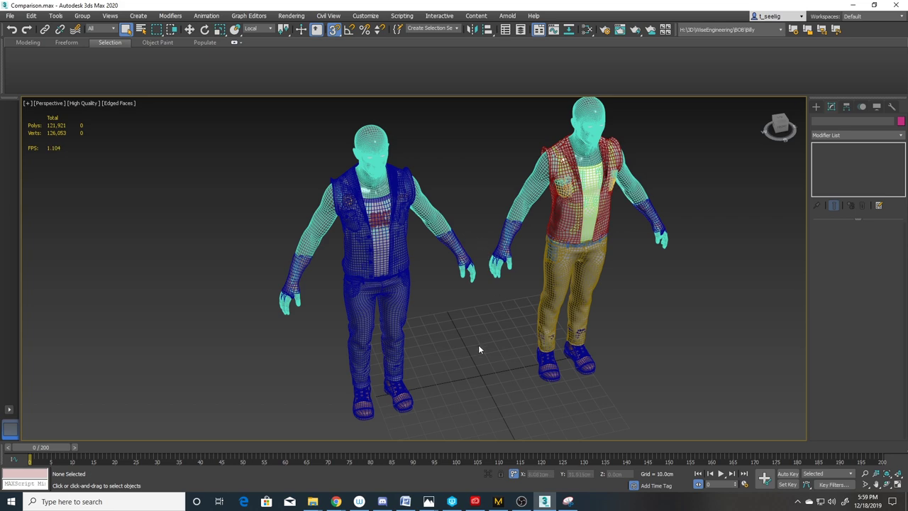
pyautogui.moveTo(483, 350)
pyautogui.mouseDown(button='middle')
pyautogui.moveTo(498, 392)
pyautogui.moveTo(518, 389)
pyautogui.mouseUp(button='middle')
pyautogui.keyDown('alt'); pyautogui.moveTo(478, 368); pyautogui.dragTo(455, 347, button='middle'); pyautogui.keyUp('alt')
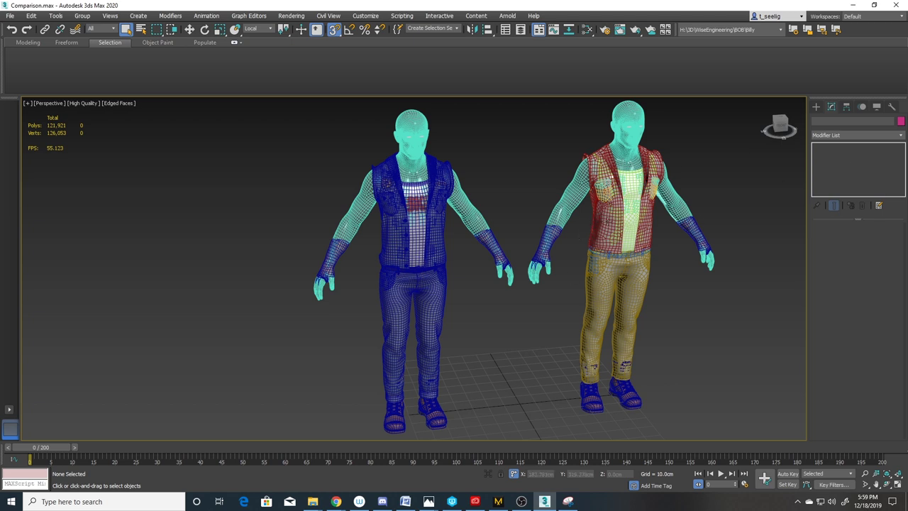
# - Select a polygon loop on the Jacket object of the untextured character to inspect its edge flow around the back
pyautogui.click(580, 234)
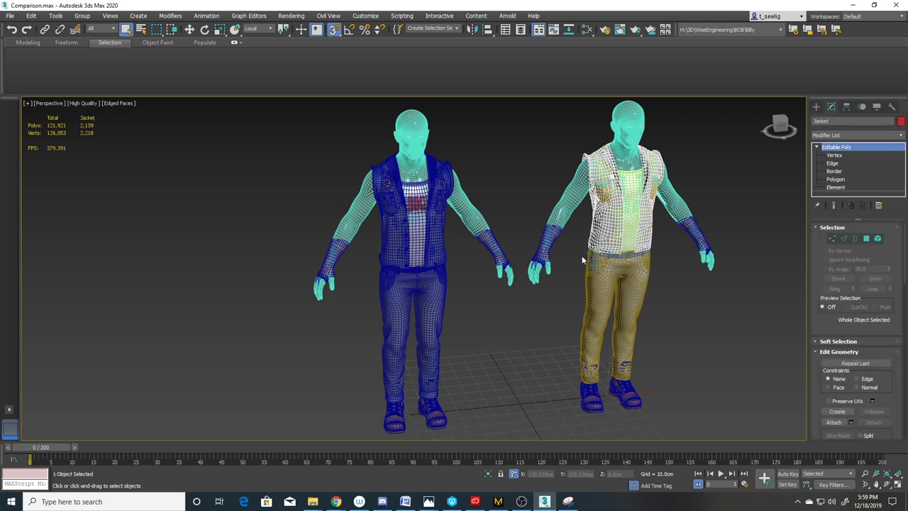
pyautogui.keyDown('alt'); pyautogui.moveTo(563, 253); pyautogui.dragTo(528, 250, button='middle'); pyautogui.keyUp('alt')
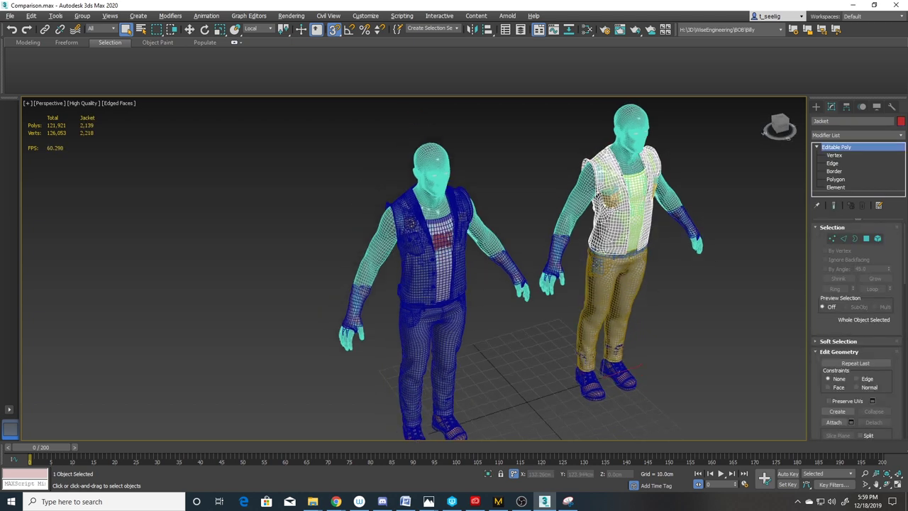
pyautogui.click(827, 180)
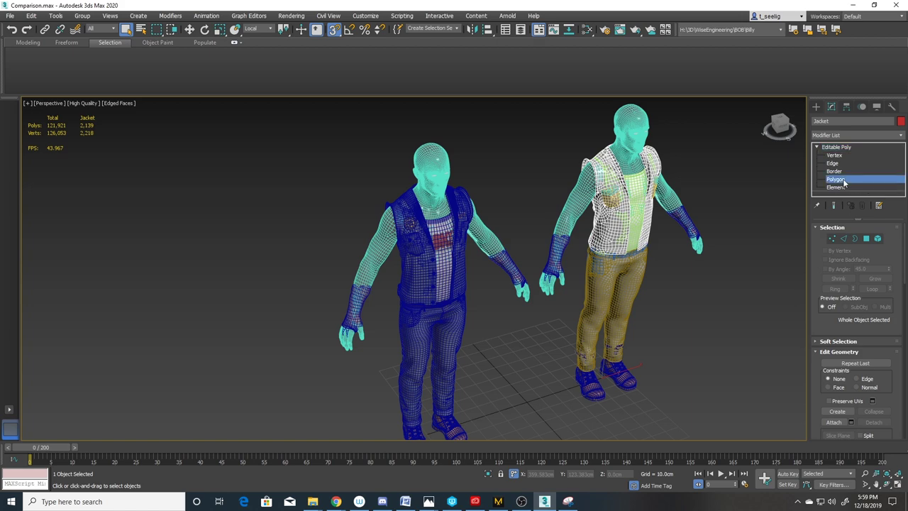
pyautogui.scroll(5, 628, 227)
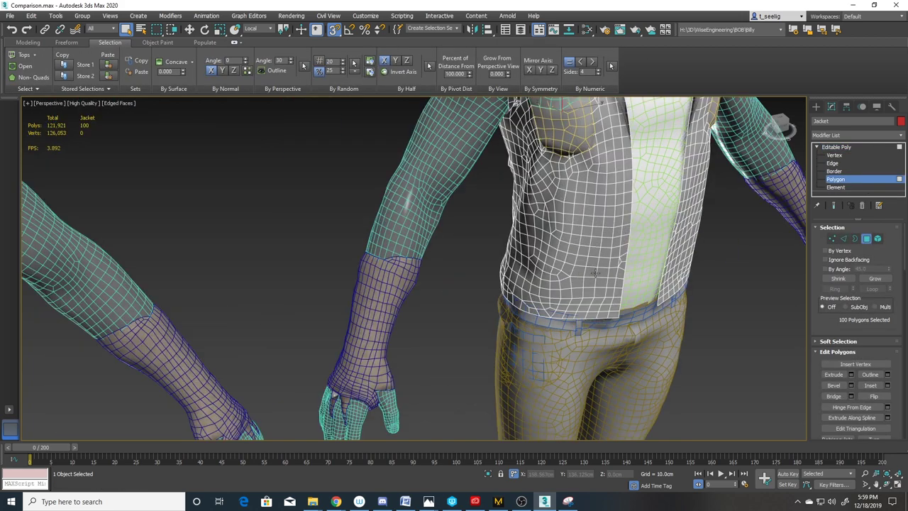
pyautogui.keyDown('alt'); pyautogui.moveTo(535, 258); pyautogui.dragTo(603, 214, button='middle'); pyautogui.keyUp('alt')
pyautogui.keyDown('alt'); pyautogui.moveTo(454, 273); pyautogui.dragTo(664, 252, button='middle'); pyautogui.keyUp('alt')
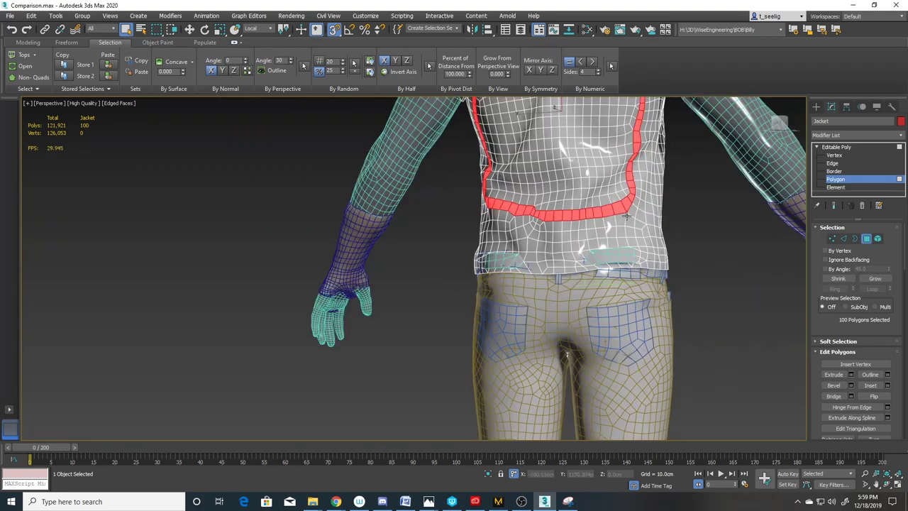
# - Check further polygon loops across the back and sides of the untextured Jacket, finishing at object level
pyautogui.click(719, 237)
pyautogui.click(624, 204)
pyautogui.keyDown('shift'); pyautogui.click(610, 210); pyautogui.keyUp('shift')
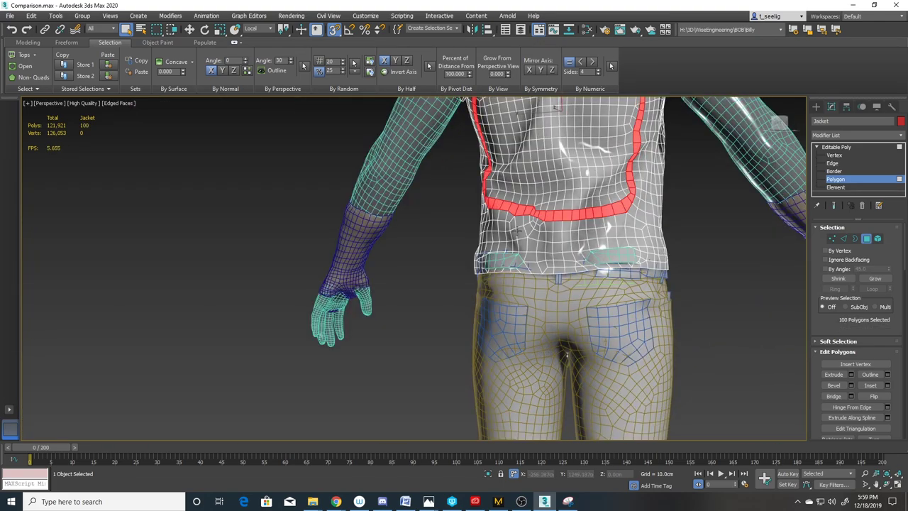
pyautogui.keyDown('alt'); pyautogui.moveTo(631, 255); pyautogui.dragTo(544, 296, button='middle'); pyautogui.keyUp('alt')
pyautogui.keyDown('alt'); pyautogui.moveTo(619, 275); pyautogui.dragTo(573, 282, button='middle'); pyautogui.keyUp('alt')
pyautogui.click(561, 252)
pyautogui.keyDown('alt'); pyautogui.moveTo(500, 301); pyautogui.dragTo(544, 310, button='middle'); pyautogui.keyUp('alt')
pyautogui.keyDown('shift'); pyautogui.click(553, 253); pyautogui.keyUp('shift')
pyautogui.keyDown('alt'); pyautogui.moveTo(554, 253); pyautogui.dragTo(532, 327, button='middle'); pyautogui.keyUp('alt')
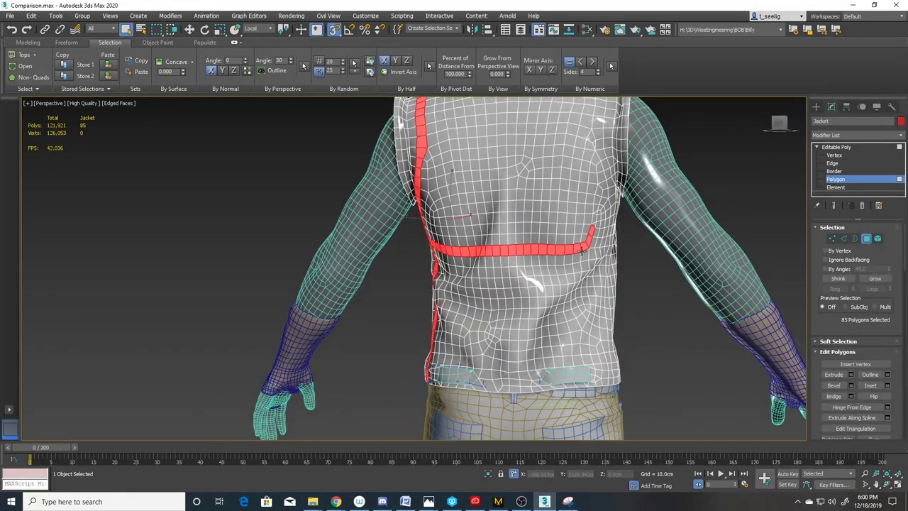
pyautogui.click(577, 266)
pyautogui.keyDown('shift'); pyautogui.click(565, 276); pyautogui.keyUp('shift')
pyautogui.keyDown('alt'); pyautogui.moveTo(639, 295); pyautogui.dragTo(514, 325, button='middle'); pyautogui.keyUp('alt')
pyautogui.moveTo(350, 272); pyautogui.dragTo(401, 263, button='middle')
pyautogui.click(867, 146)
# - Select a horizontal polygon loop around the textured character's BOB_Billy_Jacket_low mesh to examine its edge flow
pyautogui.moveTo(266, 178); pyautogui.dragTo(399, 174, button='middle')
pyautogui.moveTo(255, 332); pyautogui.dragTo(385, 248, button='middle')
pyautogui.click(367, 305)
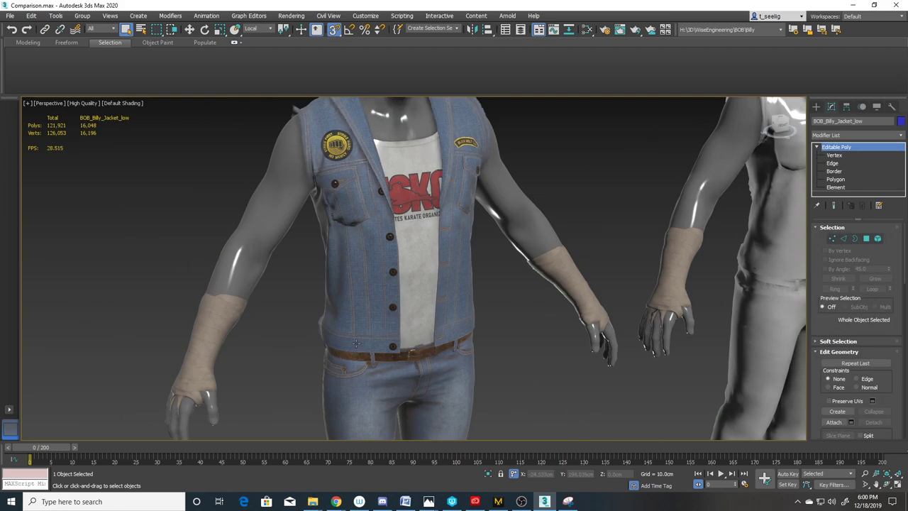
pyautogui.moveTo(358, 305); pyautogui.dragTo(397, 287, button='middle')
pyautogui.click(835, 180)
pyautogui.click(414, 263)
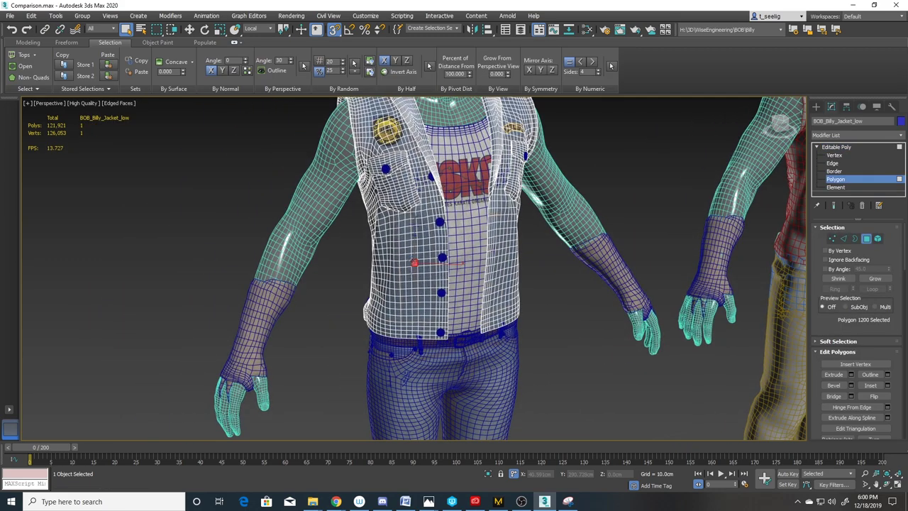
pyautogui.scroll(4, 408, 273)
pyautogui.keyDown('shift'); pyautogui.click(415, 250); pyautogui.keyUp('shift')
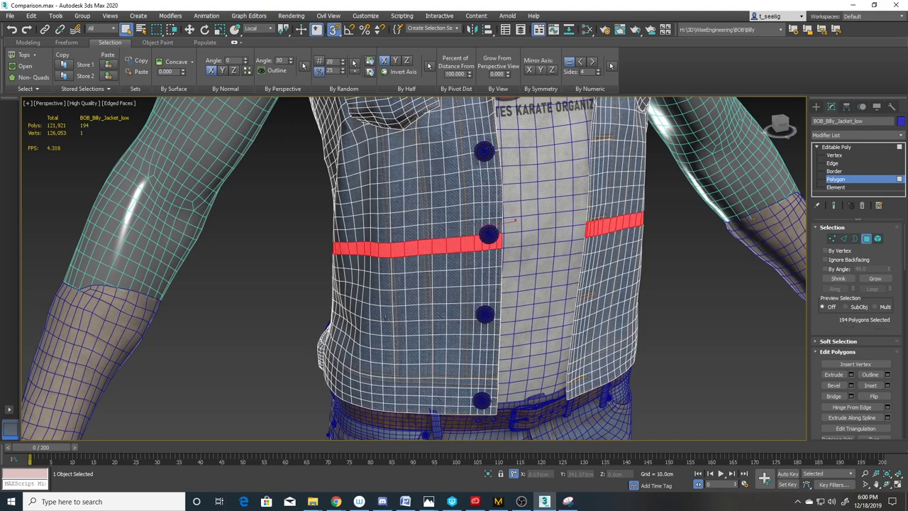
pyautogui.keyDown('alt'); pyautogui.moveTo(499, 249); pyautogui.dragTo(297, 333, button='middle'); pyautogui.keyUp('alt')
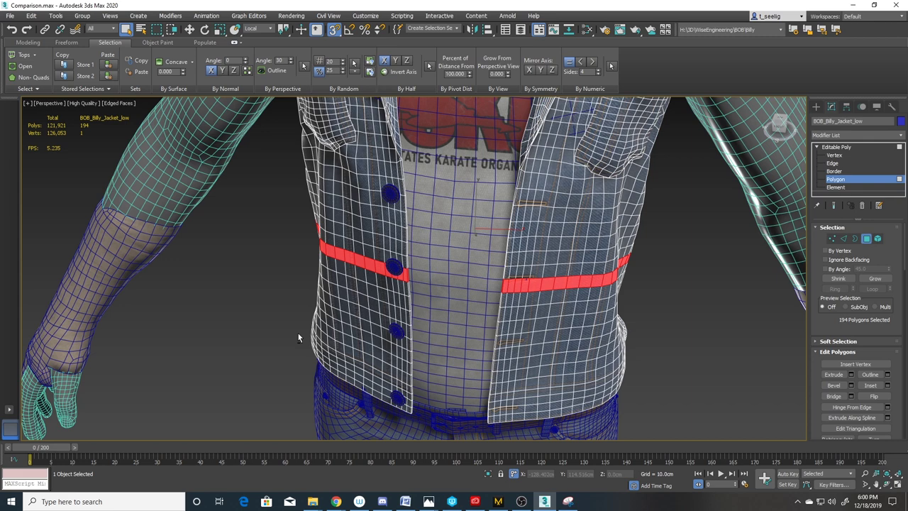
# - Grow the polygon loop selection repeatedly over the body of BOB_Billy_Jacket_low, finishing at object level
pyautogui.hotkey('ctrl', 'pageup')
pyautogui.hotkey('ctrl', 'pageup')
pyautogui.hotkey('ctrl', 'pageup')
pyautogui.hotkey('ctrl', 'pageup')
pyautogui.hotkey('ctrl', 'pageup')
pyautogui.hotkey('ctrl', 'pageup')
pyautogui.hotkey('ctrl', 'pageup')
pyautogui.hotkey('ctrl', 'pageup')
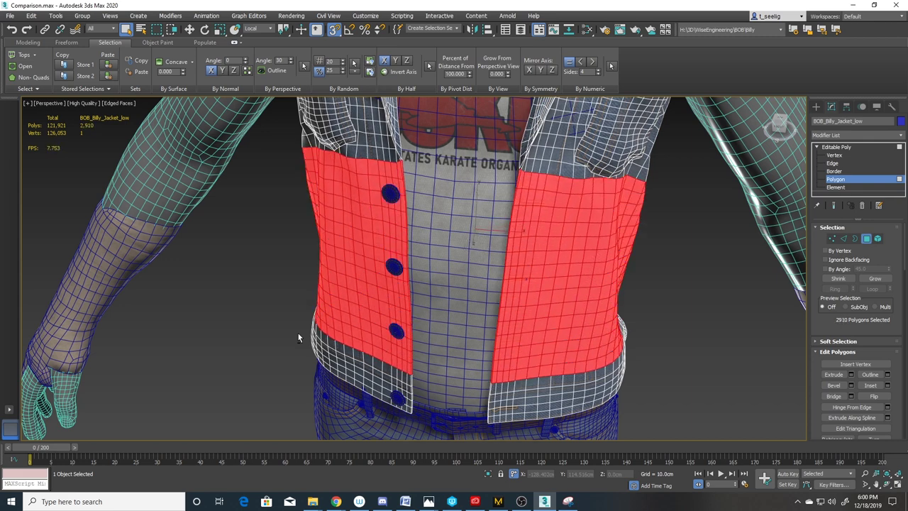
pyautogui.hotkey('ctrl', 'pageup')
pyautogui.hotkey('ctrl', 'pageup')
pyautogui.hotkey('ctrl', 'pageup')
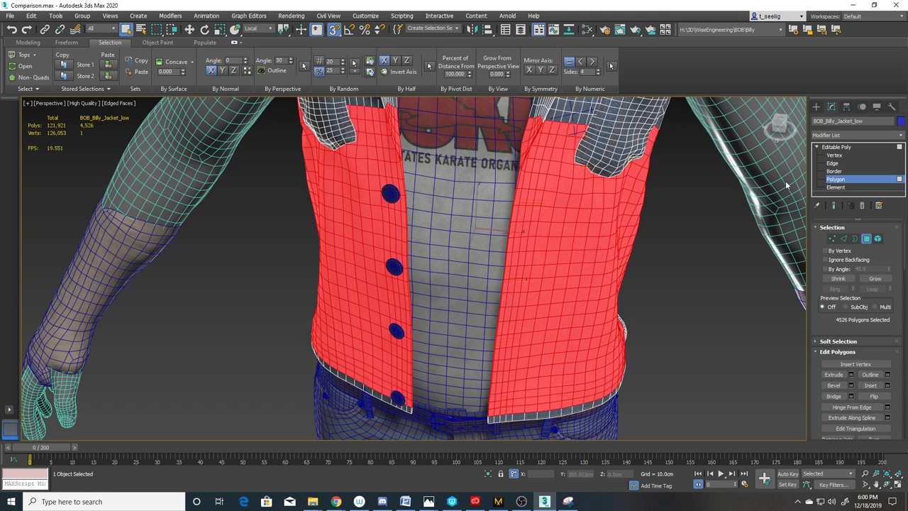
pyautogui.click(852, 147)
# - Select BOB_Billy_Pants_low and examine its topology down the legs beside the untextured character's pants
pyautogui.moveTo(557, 407); pyautogui.dragTo(572, 306, button='middle')
pyautogui.scroll(-3, 573, 305)
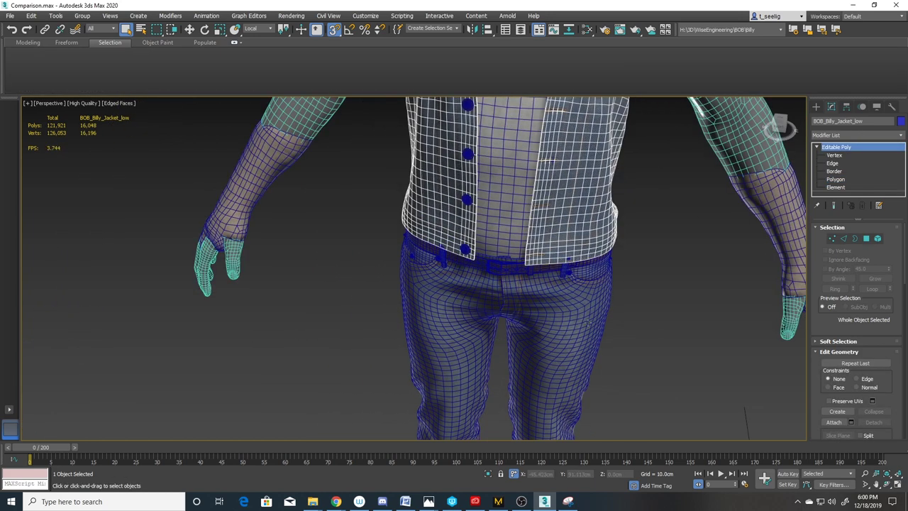
pyautogui.click(481, 395)
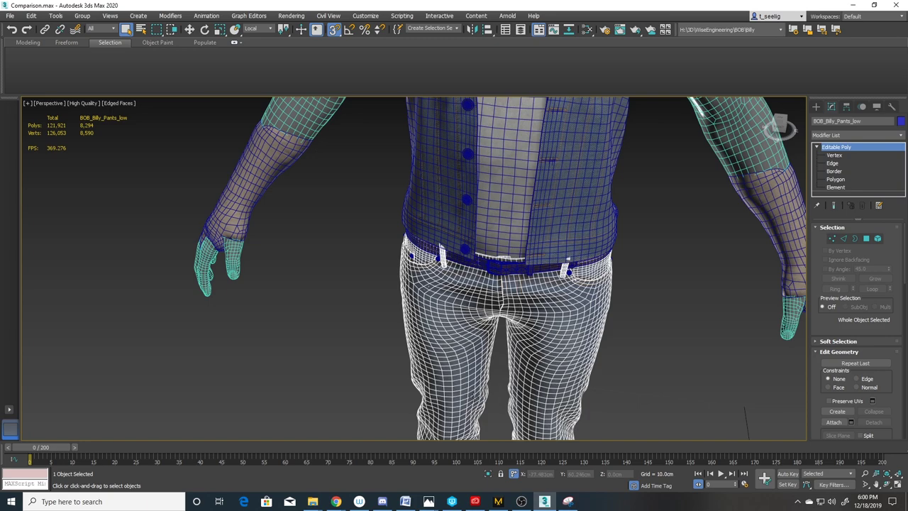
pyautogui.moveTo(665, 342); pyautogui.dragTo(586, 274, button='middle')
pyautogui.moveTo(673, 280); pyautogui.dragTo(561, 271, button='middle')
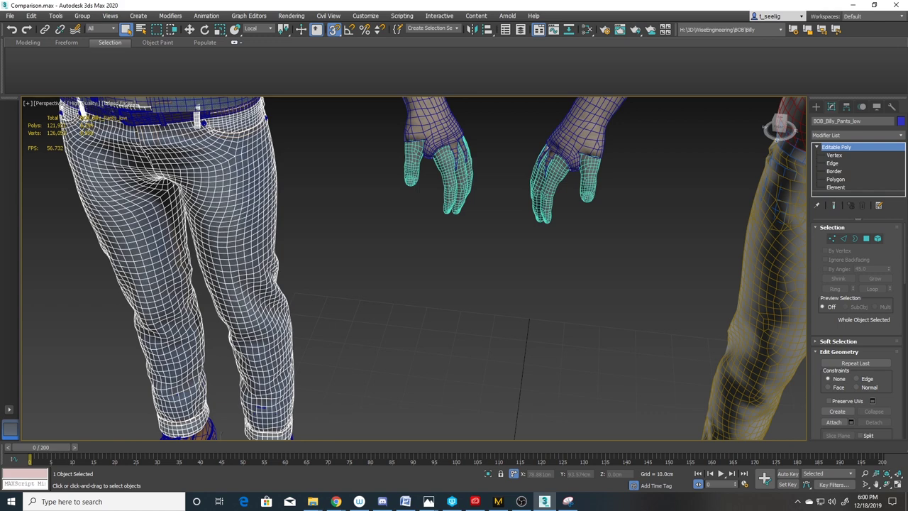
pyautogui.scroll(-3, 435, 286)
pyautogui.moveTo(361, 297); pyautogui.dragTo(414, 316, button='middle')
# - Switch to Marvelous Designer and highlight the two front jacket panels in turn to compare their meshes
pyautogui.click(498, 501)
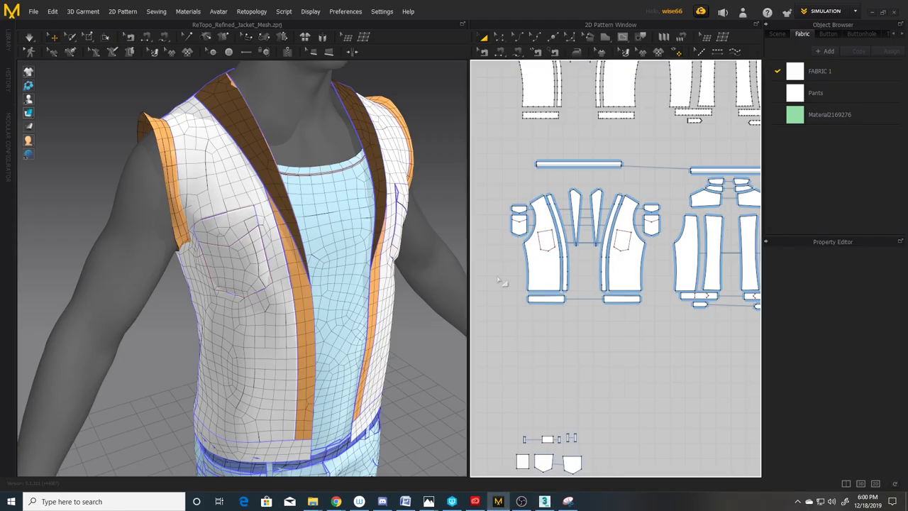
pyautogui.moveTo(417, 305); pyautogui.dragTo(414, 305, button='right')
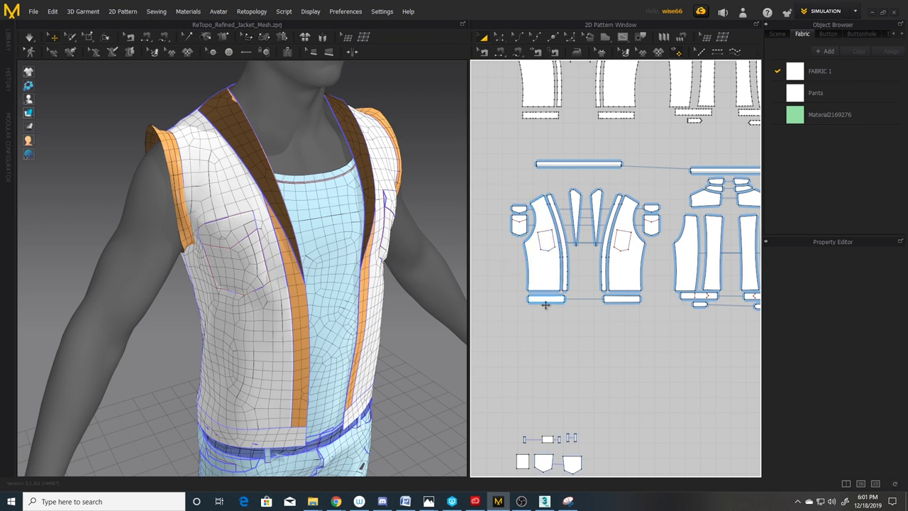
pyautogui.click(557, 268)
pyautogui.click(620, 274)
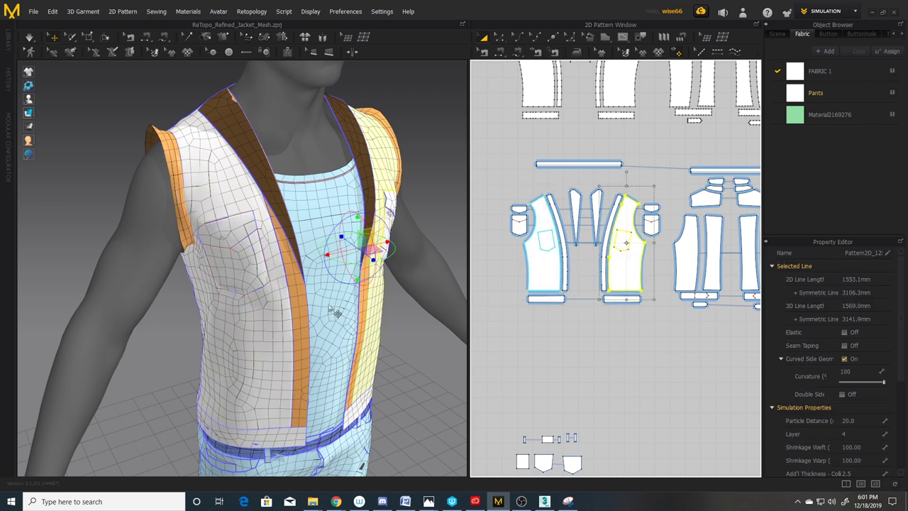
pyautogui.click(278, 320)
pyautogui.click(376, 309)
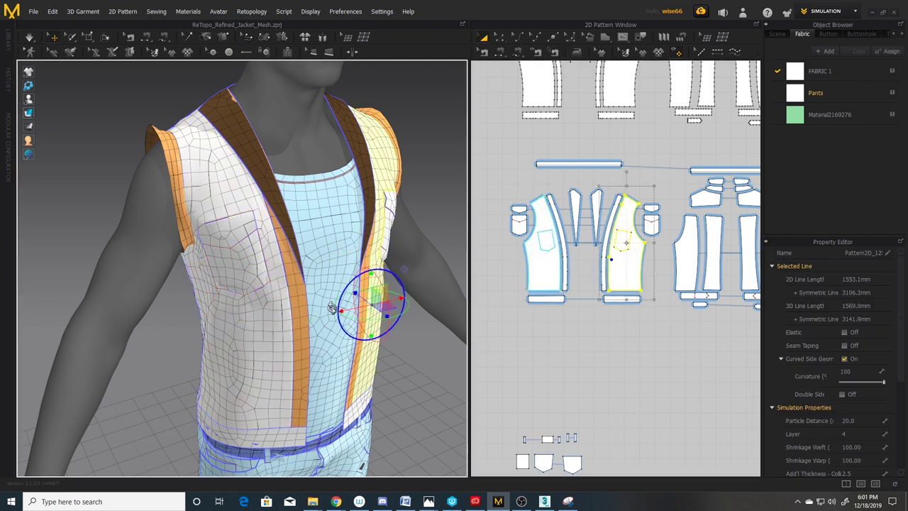
pyautogui.click(292, 295)
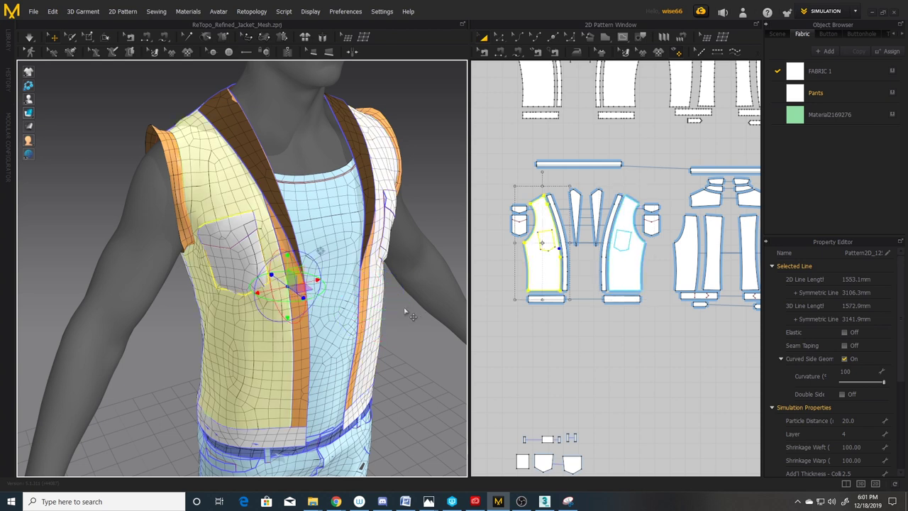
pyautogui.click(354, 288)
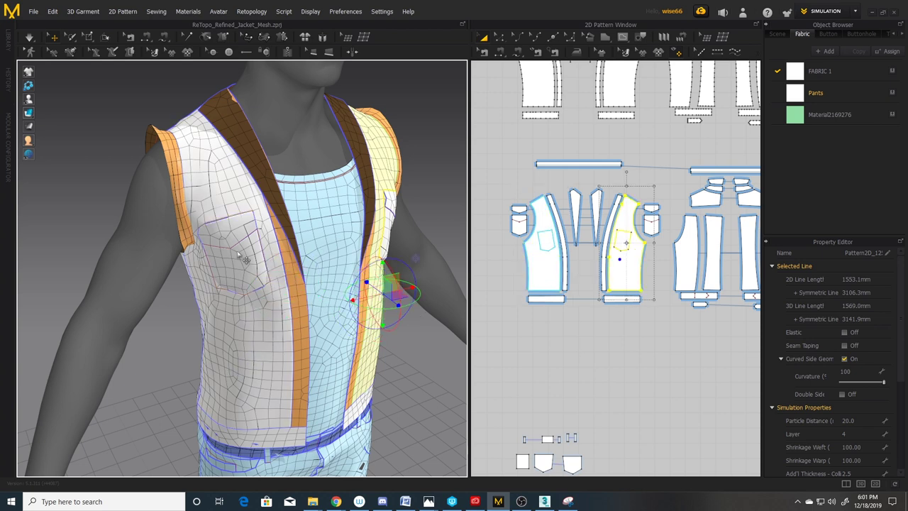
# - Highlight a chest pocket flap and each front jacket panel again to examine how the pieces match, clearing the selection at the end
pyautogui.click(210, 232)
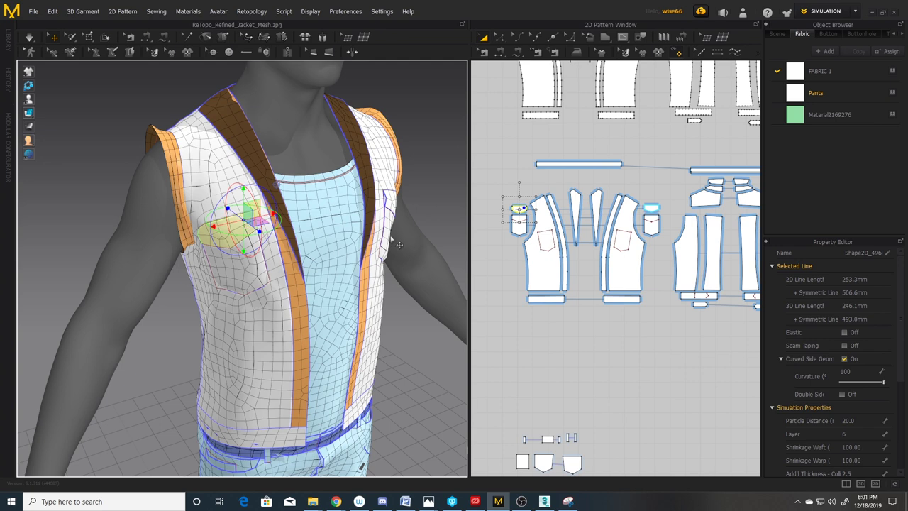
pyautogui.click(547, 268)
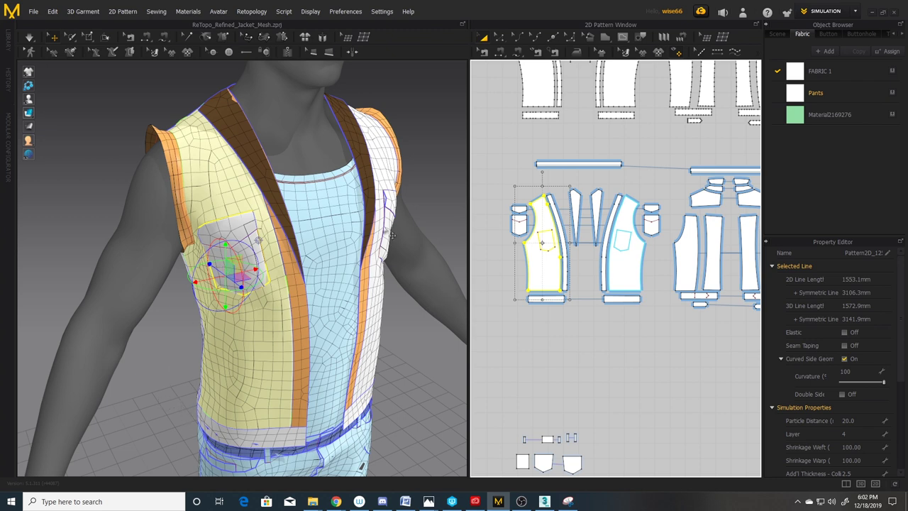
pyautogui.click(397, 172)
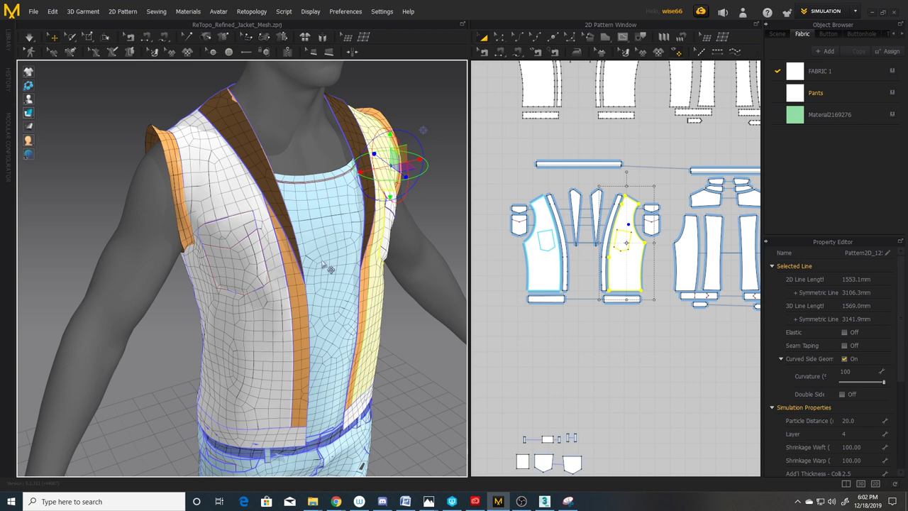
pyautogui.click(333, 220)
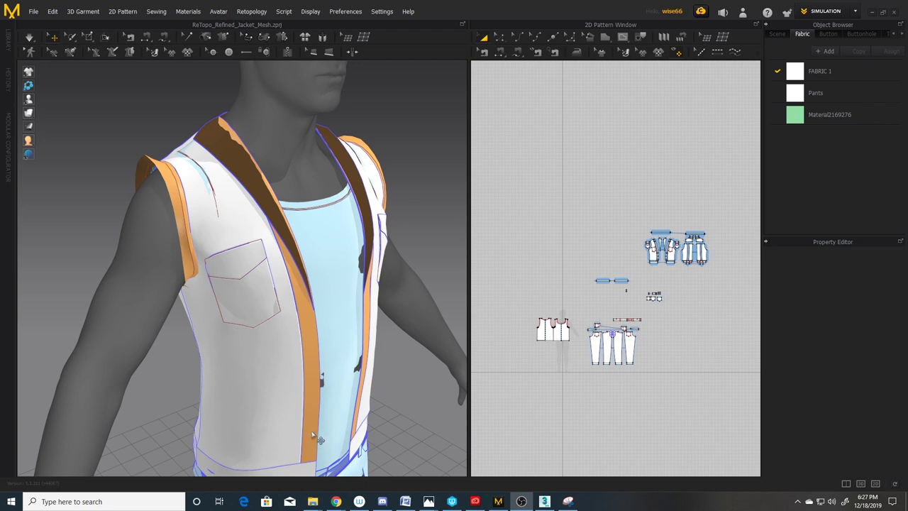
# - Display the garment's mesh and quadrangulate all the patterns
pyautogui.moveTo(30, 126)
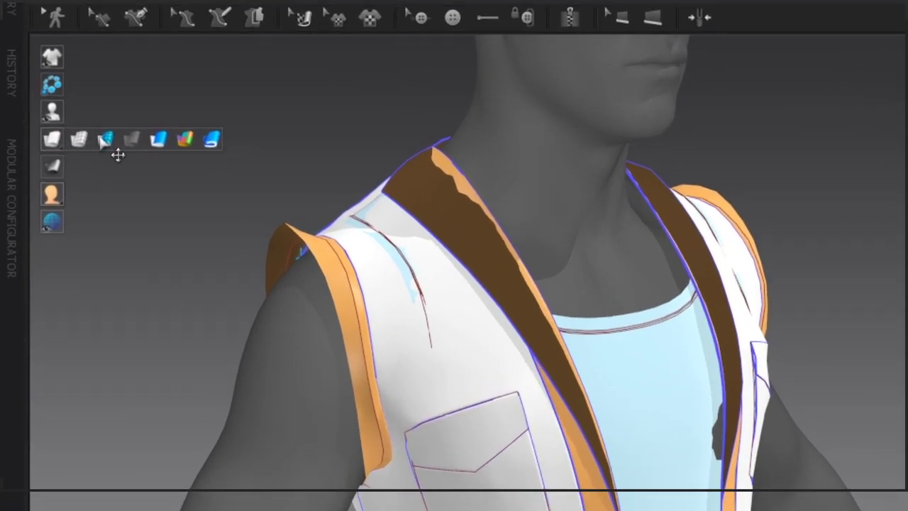
pyautogui.click(105, 140)
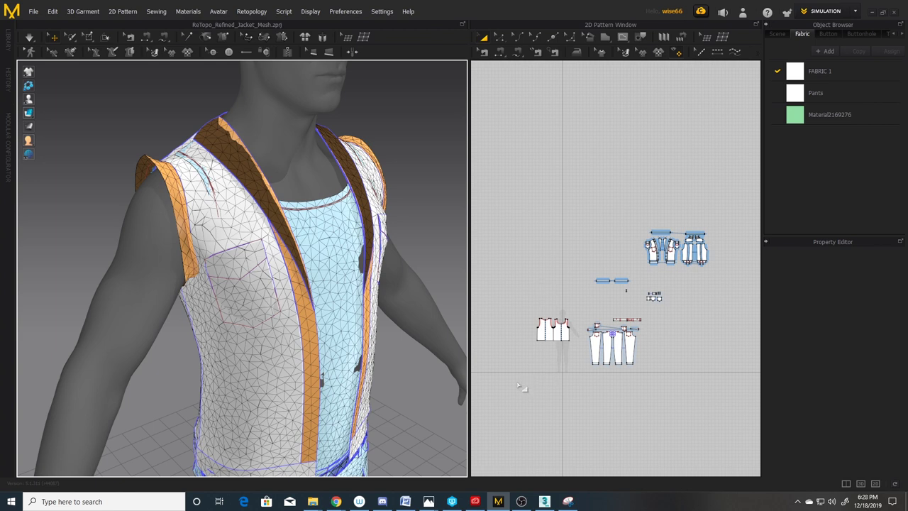
pyautogui.moveTo(517, 386); pyautogui.dragTo(708, 178)
pyautogui.rightClick(221, 232)
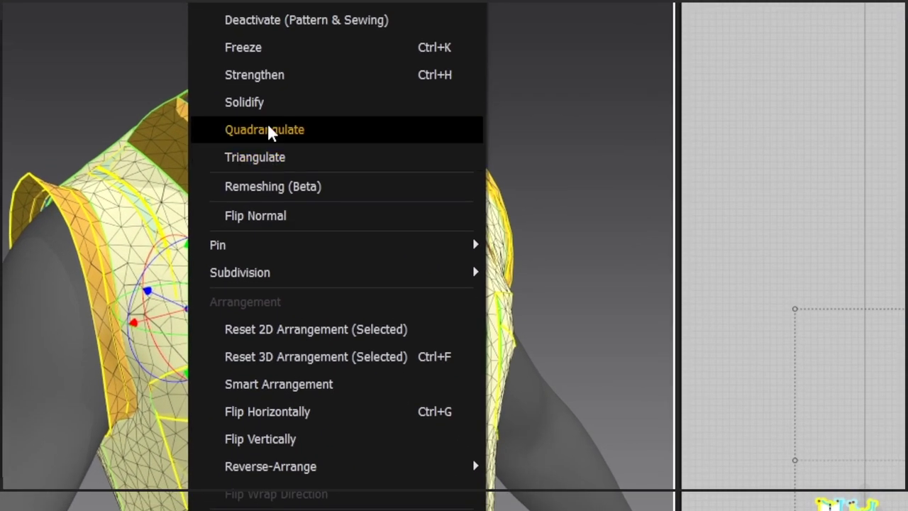
pyautogui.click(268, 132)
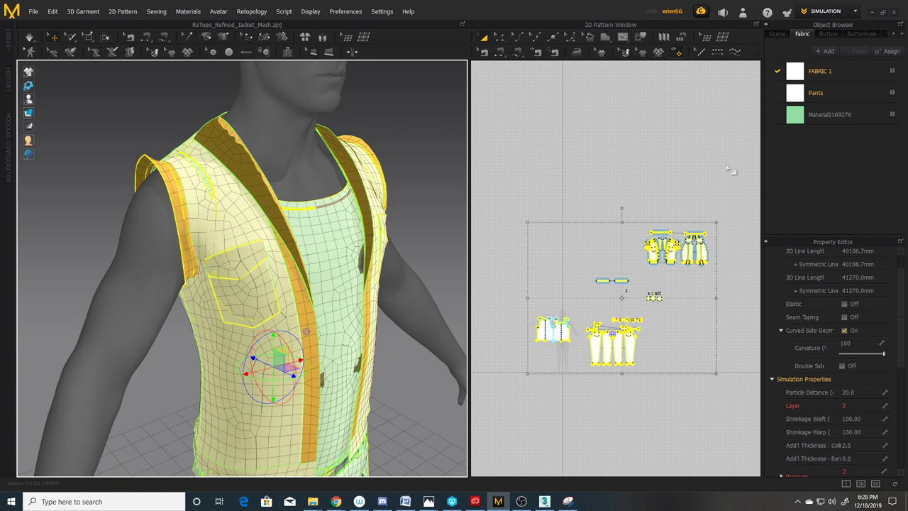
# - Apply Remeshing (Beta) to all the garment patterns
pyautogui.moveTo(504, 396); pyautogui.dragTo(741, 168)
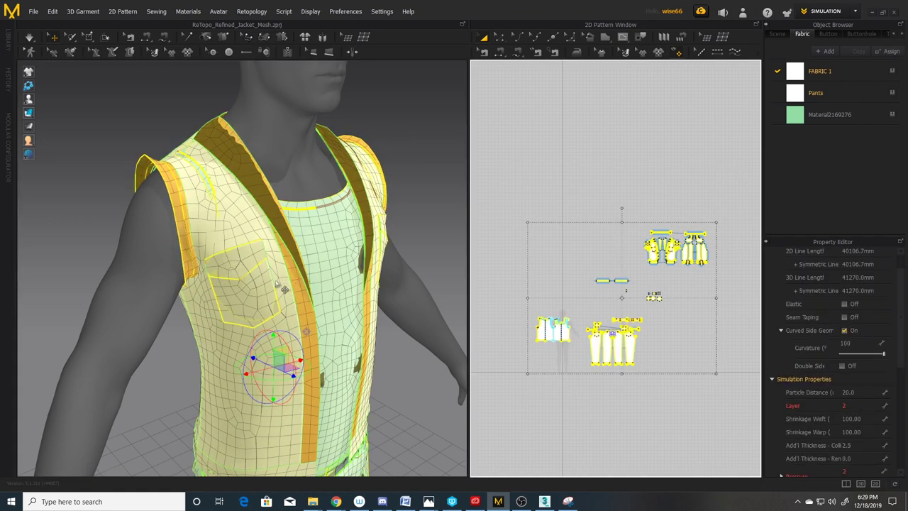
pyautogui.rightClick(234, 224)
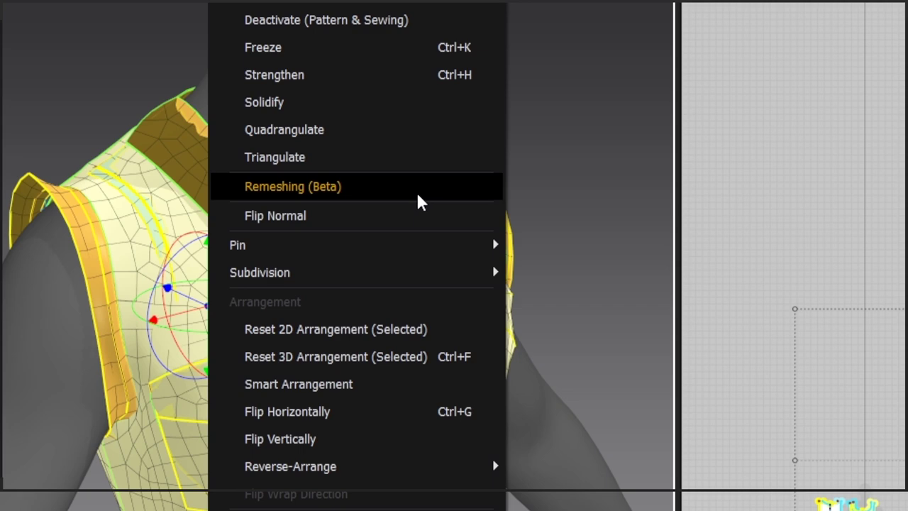
pyautogui.click(417, 195)
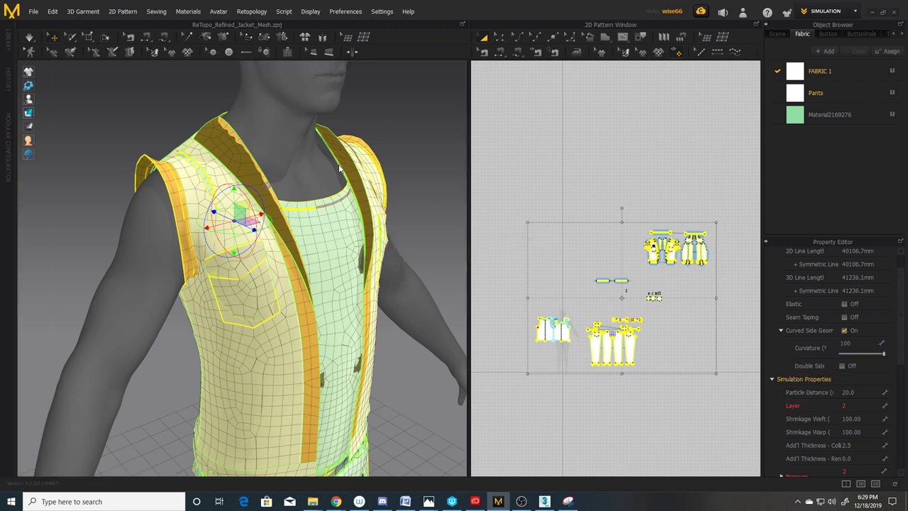
# - Run the simulation on the remeshed garment and clear the pattern selection
pyautogui.press('space')
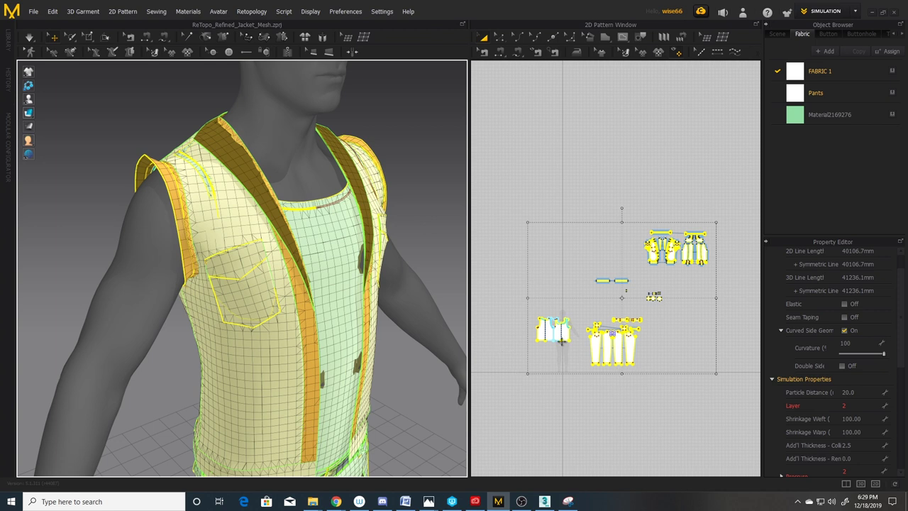
pyautogui.scroll(3, 552, 336)
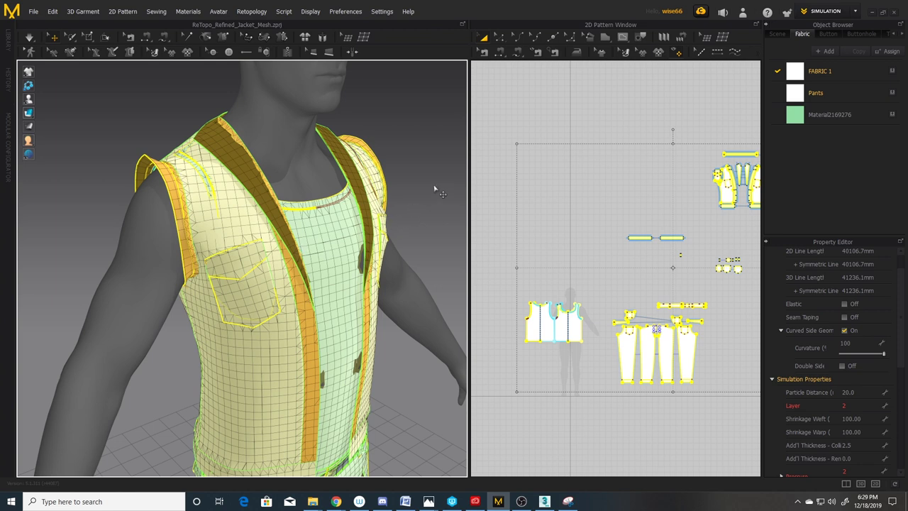
pyautogui.click(417, 238)
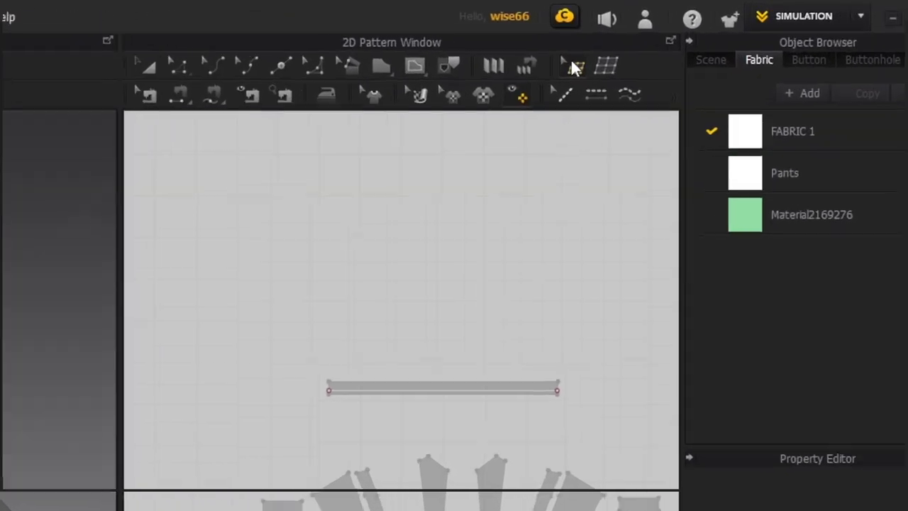
# - Look up the keyboard shortcuts assigned to Create Topology and Edit Topology in the user settings
pyautogui.click(573, 66)
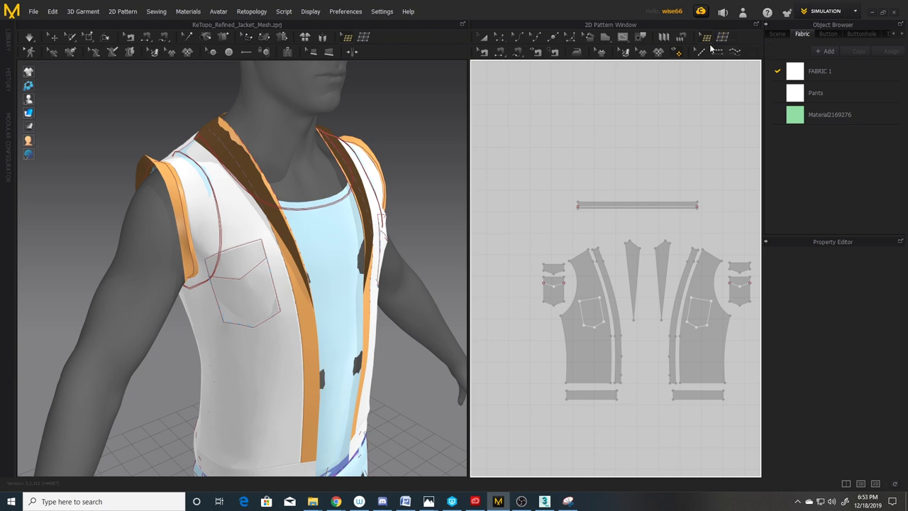
pyautogui.click(724, 41)
pyautogui.click(382, 11)
pyautogui.click(408, 37)
pyautogui.click(174, 73)
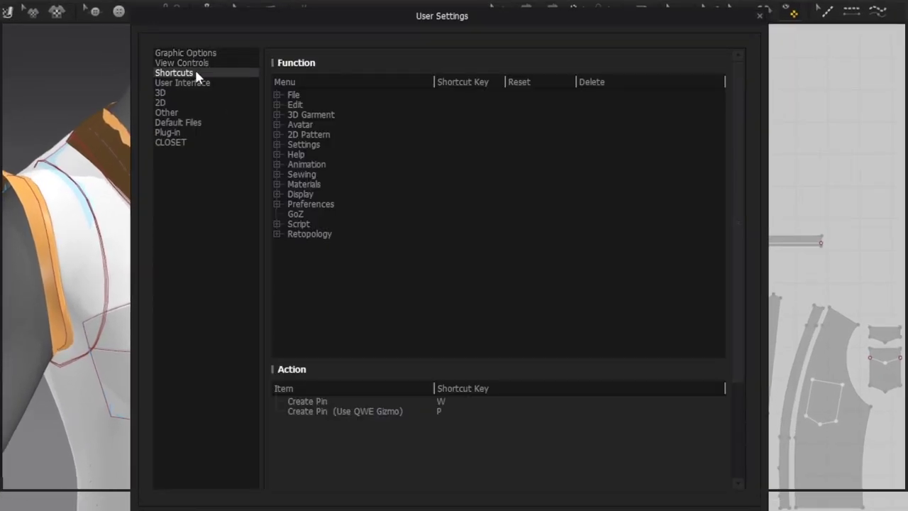
pyautogui.click(276, 233)
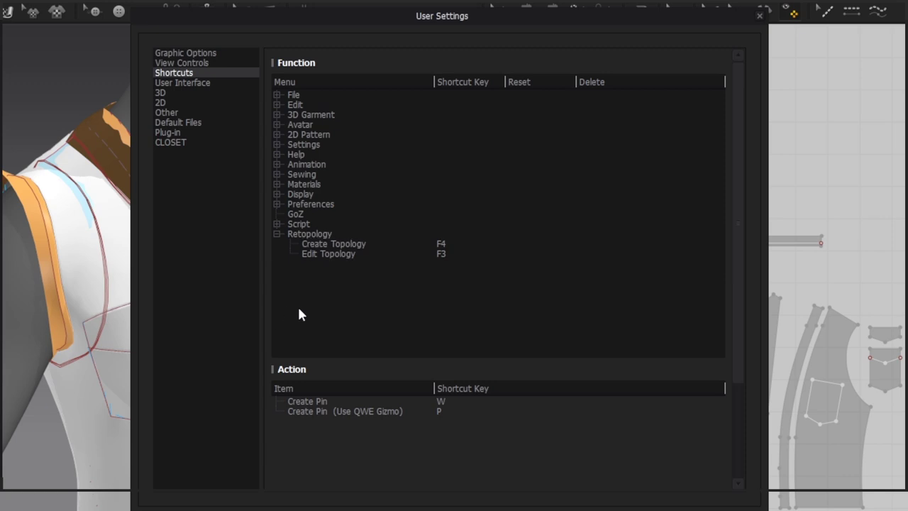
pyautogui.click(336, 245)
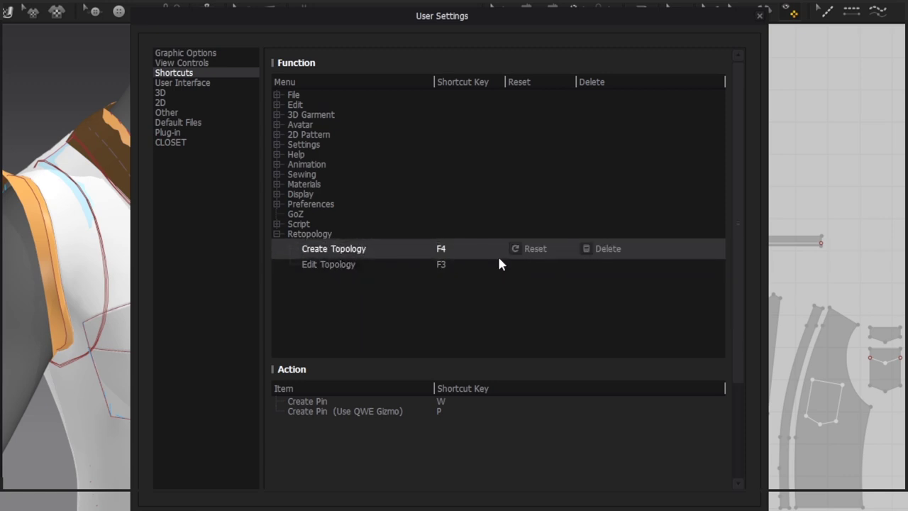
pyautogui.click(326, 267)
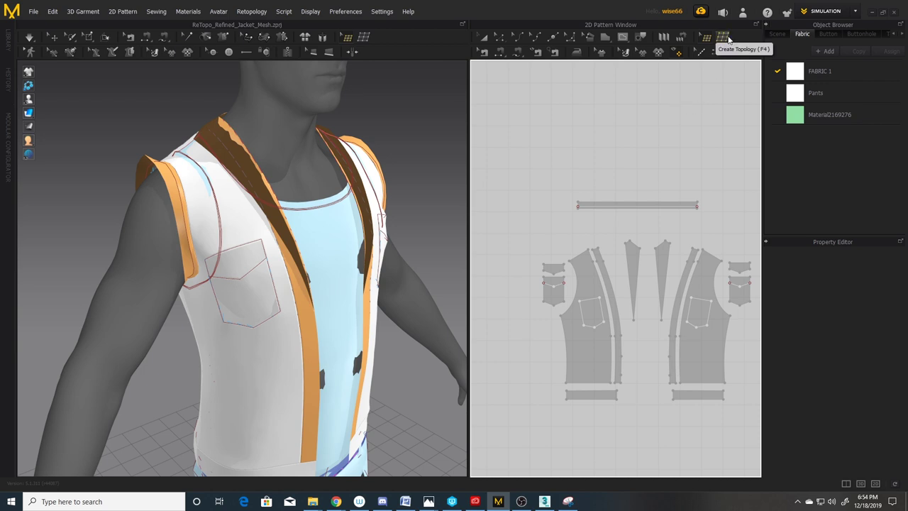
# - Draw a rectangular topology face across the full width of the left-hand jacket front panel, along its hem
pyautogui.click(669, 115)
pyautogui.click(604, 327)
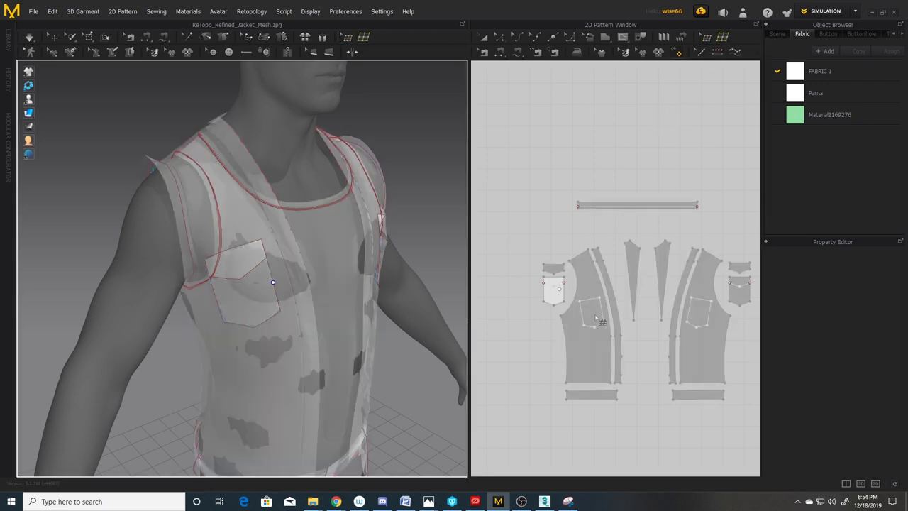
pyautogui.click(615, 394)
pyautogui.scroll(3, 615, 395)
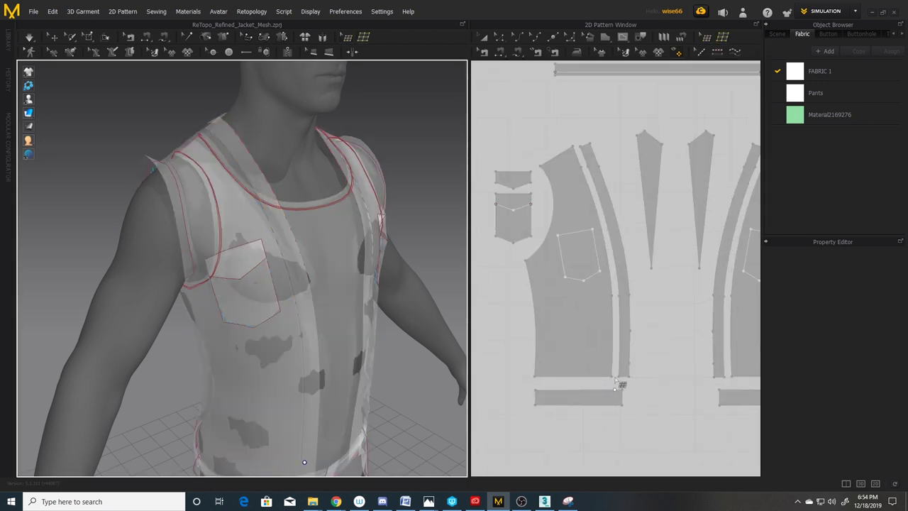
pyautogui.click(610, 376)
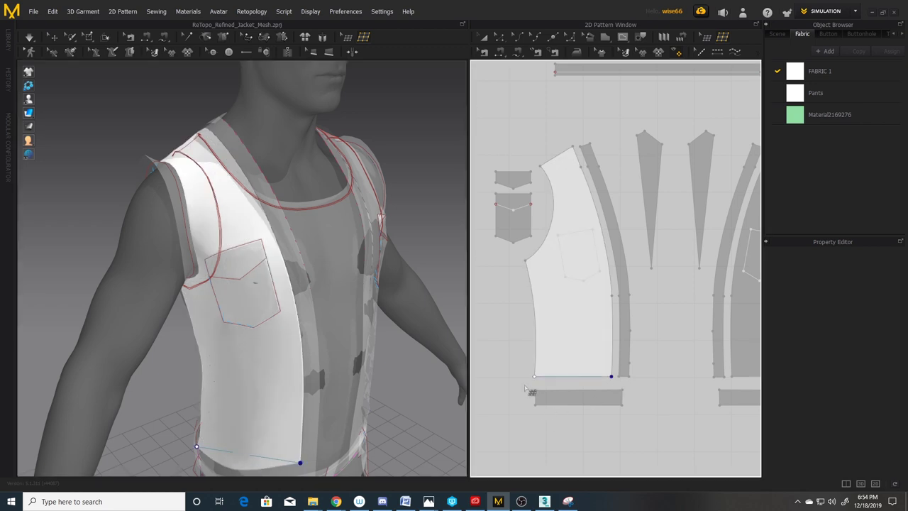
pyautogui.click(534, 377)
pyautogui.click(535, 332)
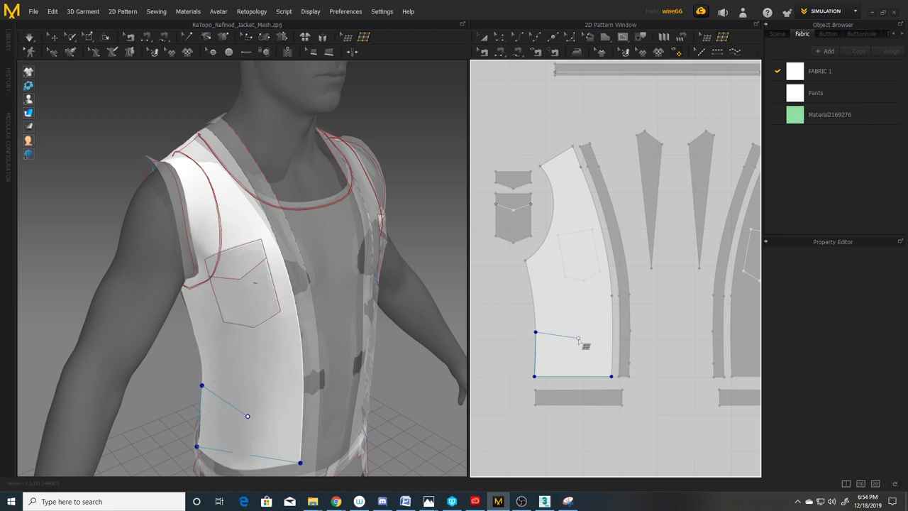
pyautogui.click(614, 333)
pyautogui.click(612, 377)
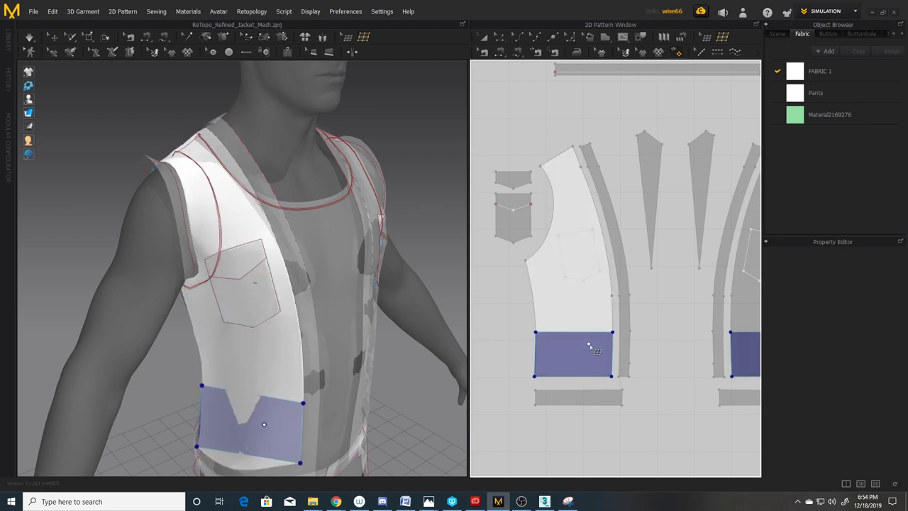
# - Draw a triangular topology face just above the rectangular face on the same front panel
pyautogui.click(583, 326)
pyautogui.click(550, 326)
pyautogui.click(570, 283)
pyautogui.click(583, 326)
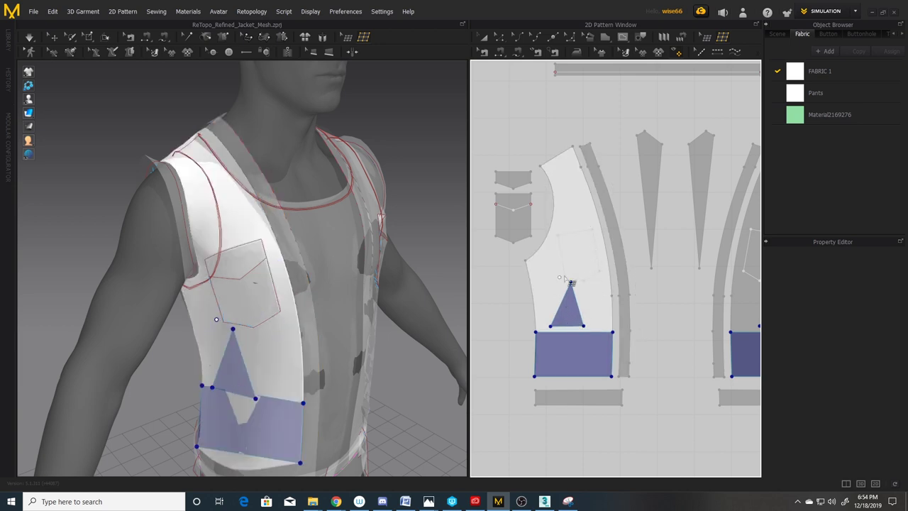
# - Draw a five-sided topology face with a pointed top over the chest pocket area, above the triangle
pyautogui.click(592, 270)
pyautogui.click(563, 271)
pyautogui.click(560, 235)
pyautogui.click(576, 199)
pyautogui.click(592, 228)
pyautogui.click(561, 235)
pyautogui.click(591, 229)
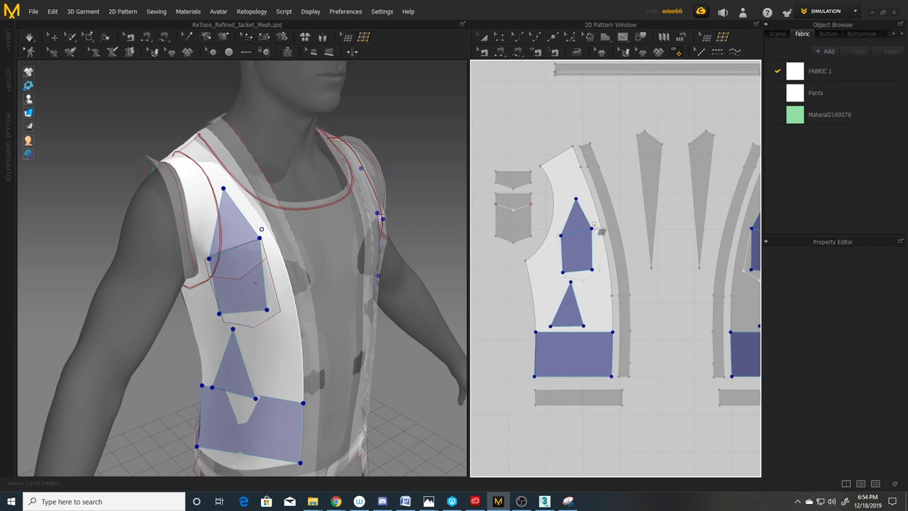
# - Draw a small four-sided topology face beside the triangle, removing misplaced points and placing them again before closing it
pyautogui.click(603, 309)
pyautogui.click(586, 302)
pyautogui.click(578, 281)
pyautogui.click(603, 266)
pyautogui.press('BackSpace')
pyautogui.press('BackSpace')
pyautogui.click(591, 286)
pyautogui.click(604, 274)
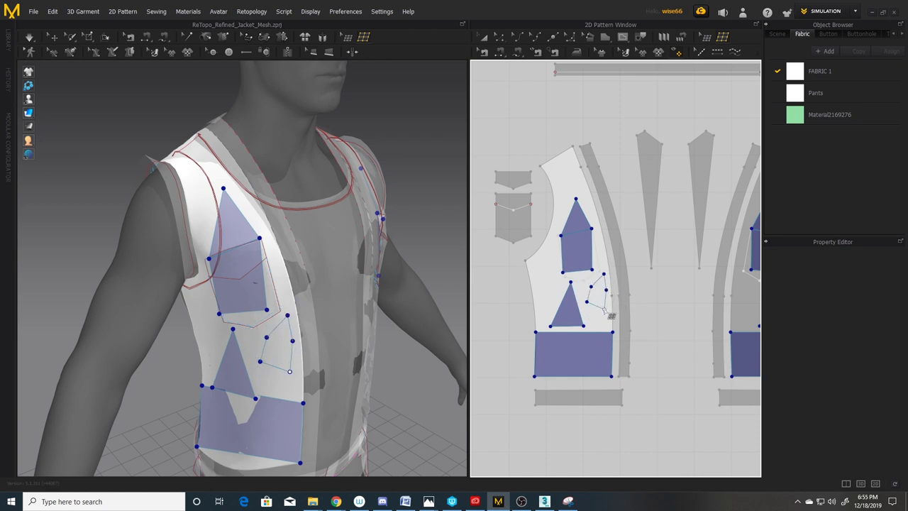
pyautogui.press('BackSpace')
pyautogui.click(607, 286)
pyautogui.press('BackSpace')
pyautogui.click(605, 294)
pyautogui.click(605, 309)
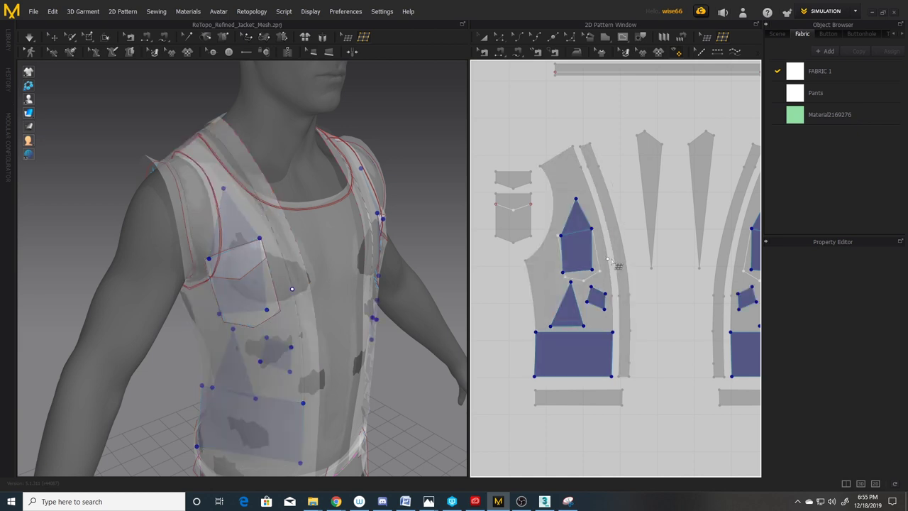
# - Use Edit Topology to nudge the lower-left corner point of the five-sided face slightly downward
pyautogui.click(547, 257)
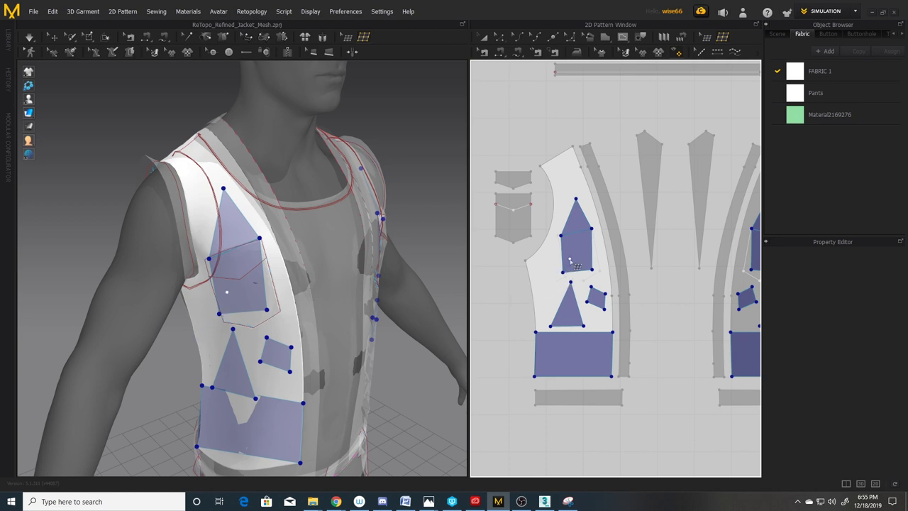
pyautogui.click(512, 220)
pyautogui.click(501, 253)
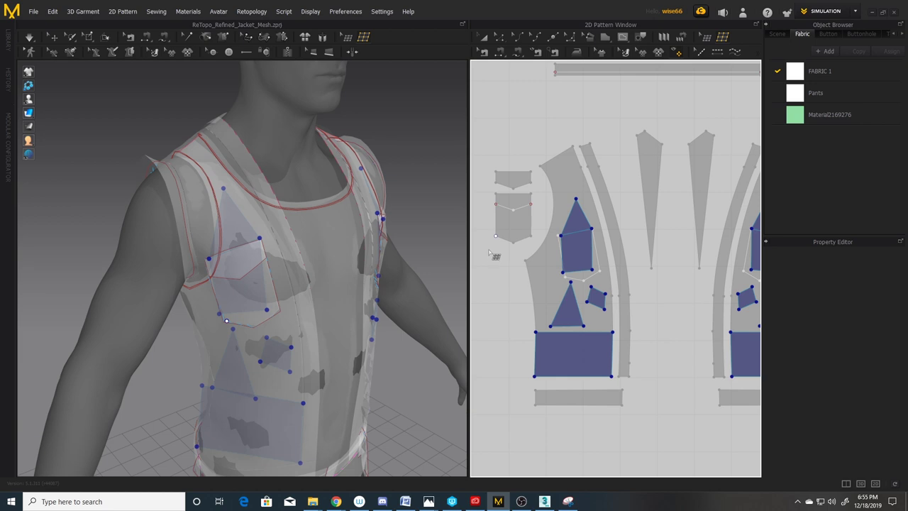
pyautogui.press('Escape')
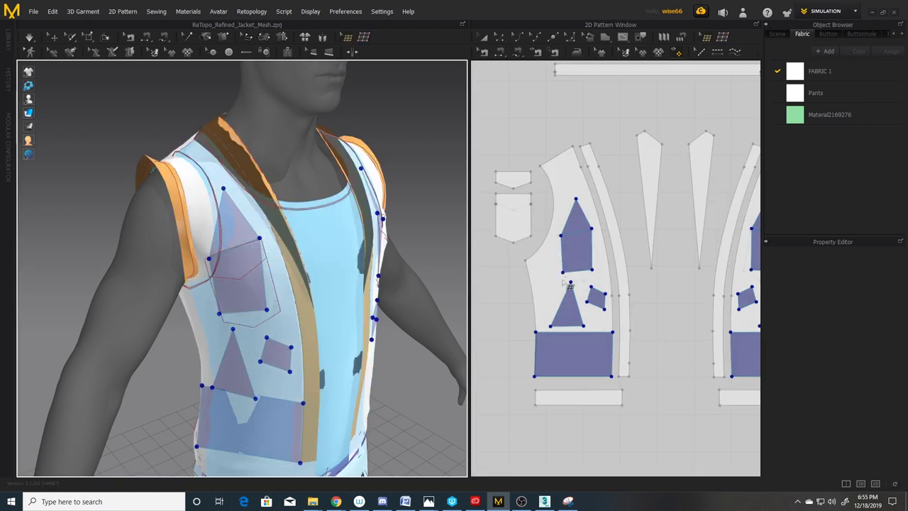
pyautogui.moveTo(564, 273)
pyautogui.mouseDown()
pyautogui.moveTo(560, 268)
pyautogui.moveTo(548, 288)
pyautogui.moveTo(509, 287)
pyautogui.moveTo(532, 327)
pyautogui.moveTo(506, 310)
pyautogui.moveTo(549, 266)
pyautogui.moveTo(546, 285)
pyautogui.moveTo(564, 274)
pyautogui.mouseUp()
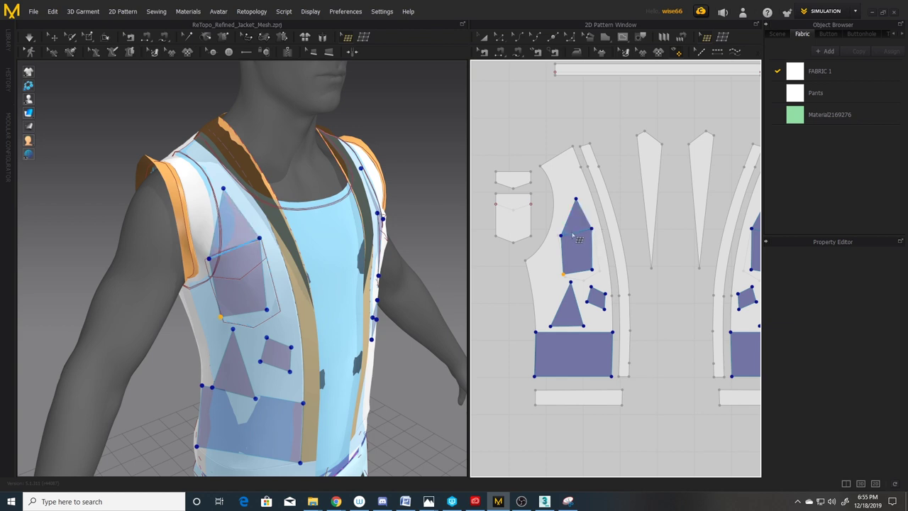
pyautogui.doubleClick(589, 267)
pyautogui.click(575, 291)
# - Split the rectangular hem face with three vertical edge loops and one horizontal loop into a four-by-two grid
pyautogui.click(592, 333)
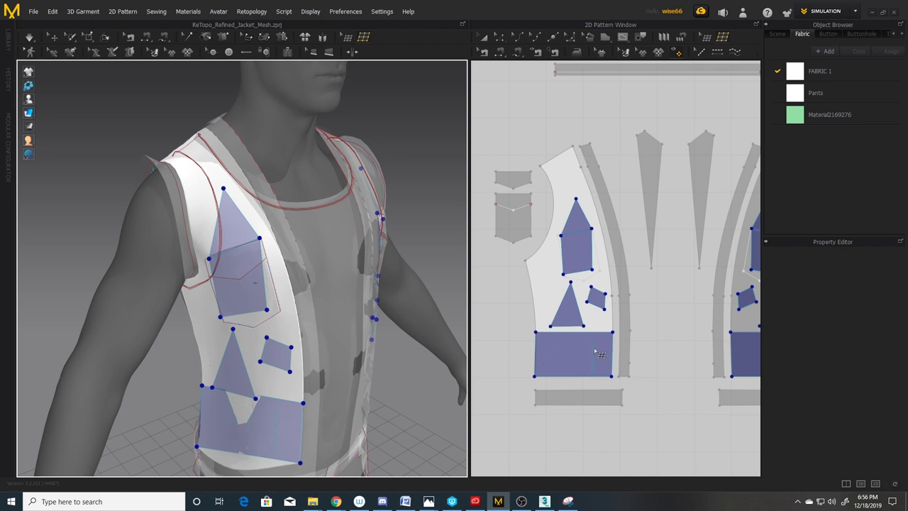
pyautogui.click(593, 348)
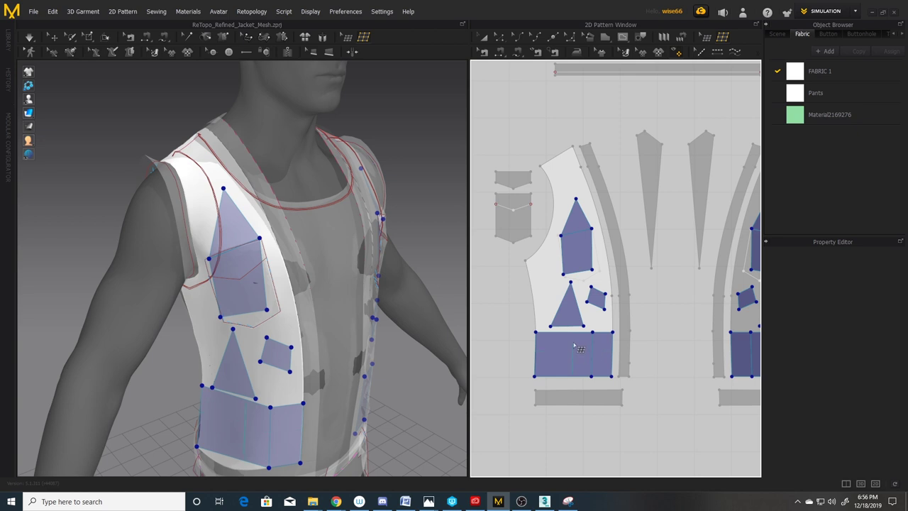
pyautogui.click(571, 346)
pyautogui.click(552, 347)
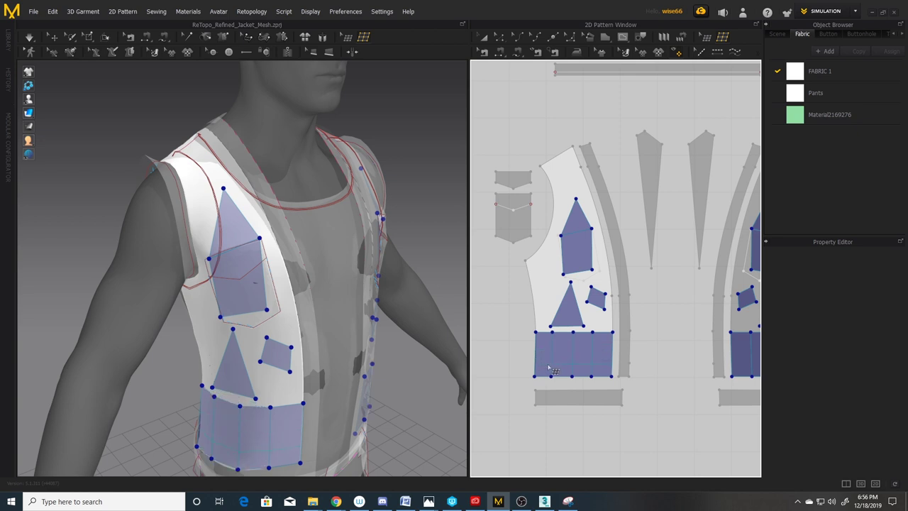
pyautogui.click(559, 354)
pyautogui.press('Escape')
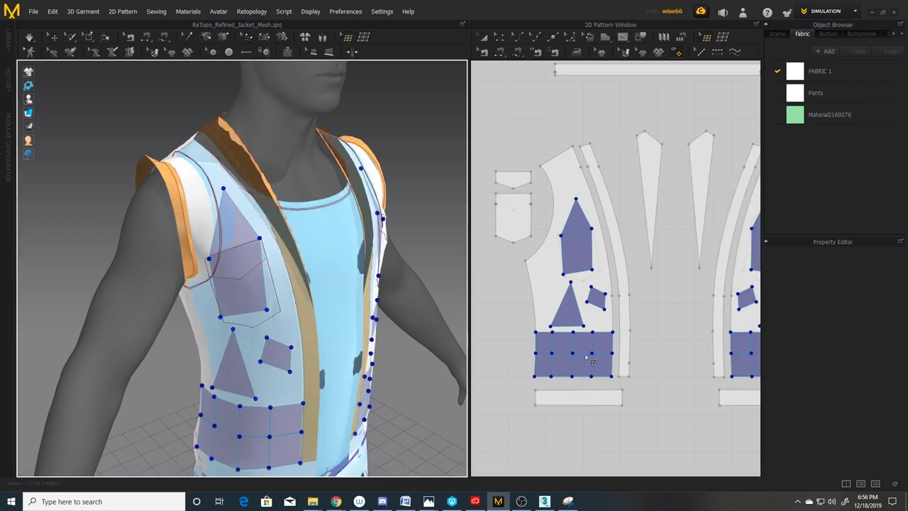
# - Select the grid's horizontal edge loop and its central vertical edge loop in turn, ending with nothing selected
pyautogui.click(553, 352)
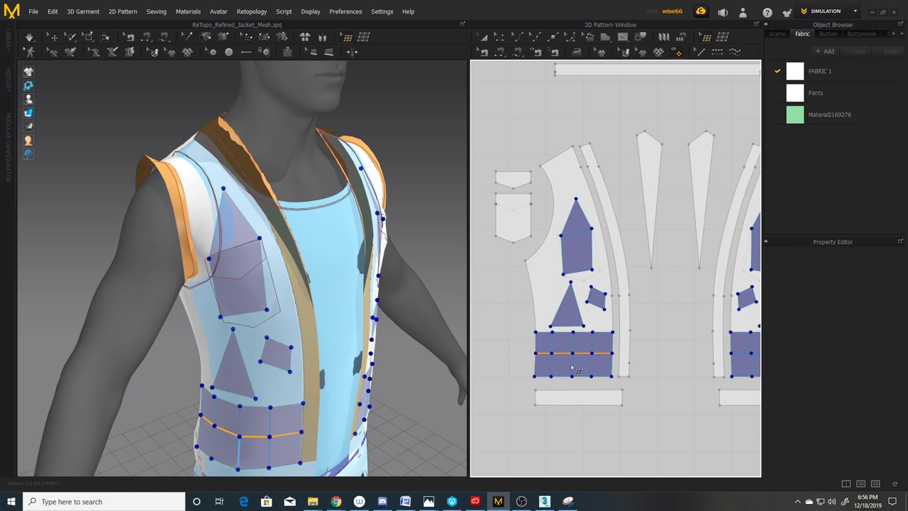
pyautogui.click(571, 365)
pyautogui.doubleClick(573, 366)
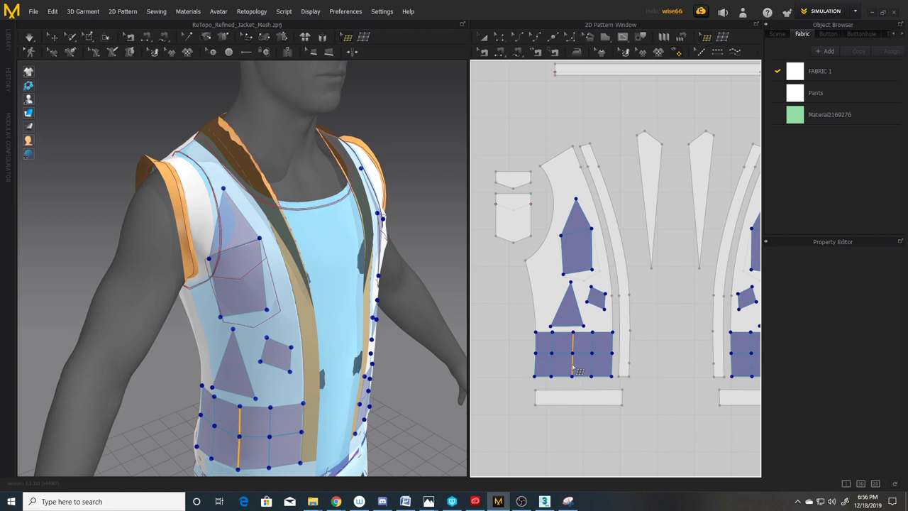
pyautogui.moveTo(580, 371)
pyautogui.mouseDown()
pyautogui.moveTo(570, 371)
pyautogui.moveTo(588, 373)
pyautogui.moveTo(567, 372)
pyautogui.moveTo(586, 375)
pyautogui.moveTo(581, 383)
pyautogui.mouseUp()
pyautogui.click(518, 365)
# - Merge the three points on the grid's outer side edge into a single point
pyautogui.moveTo(516, 381); pyautogui.dragTo(544, 307)
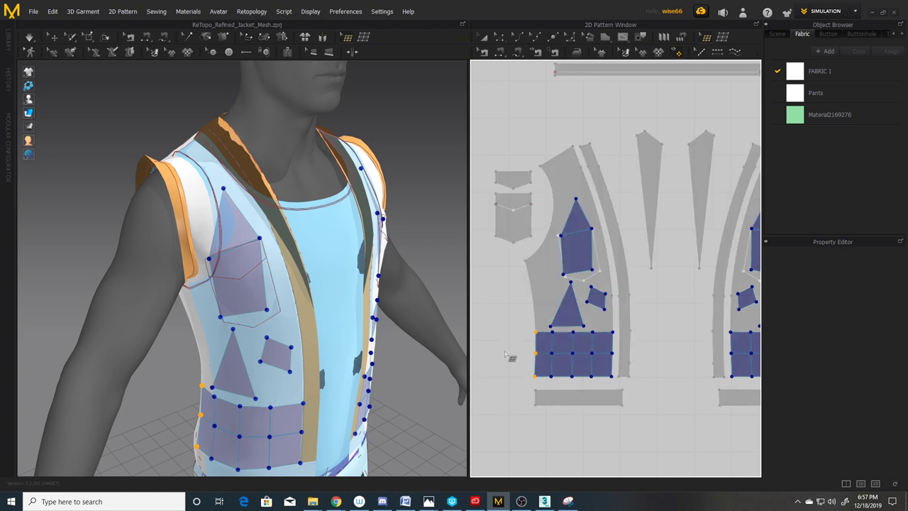
pyautogui.rightClick(537, 334)
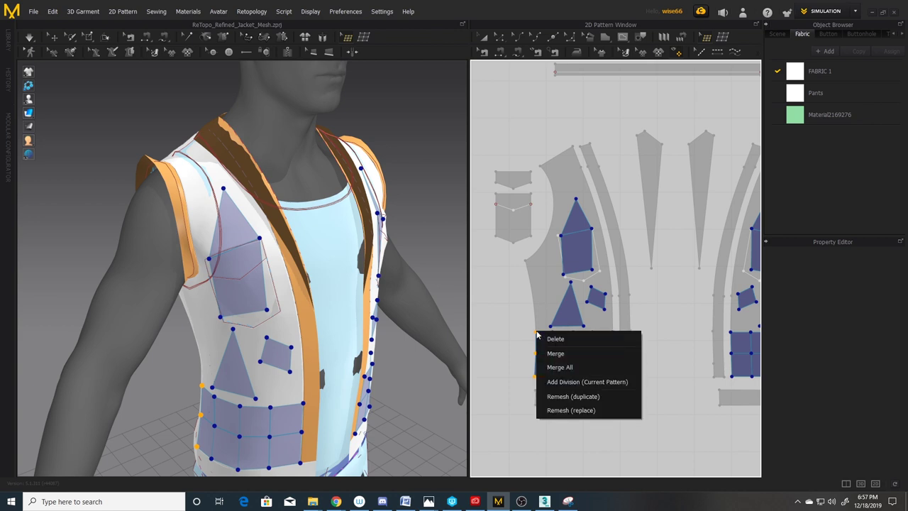
pyautogui.click(571, 352)
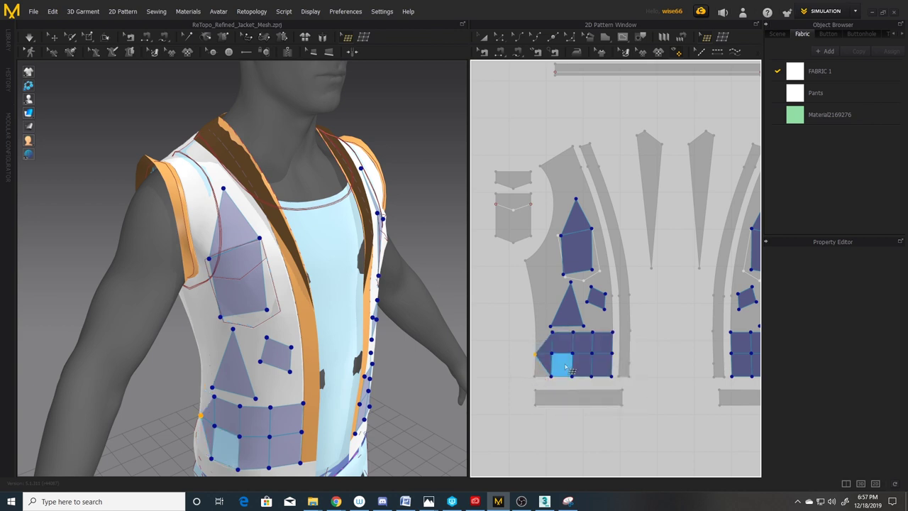
# - Open Merge All for the topology and inspect the drawn faces on both front panels
pyautogui.rightClick(626, 362)
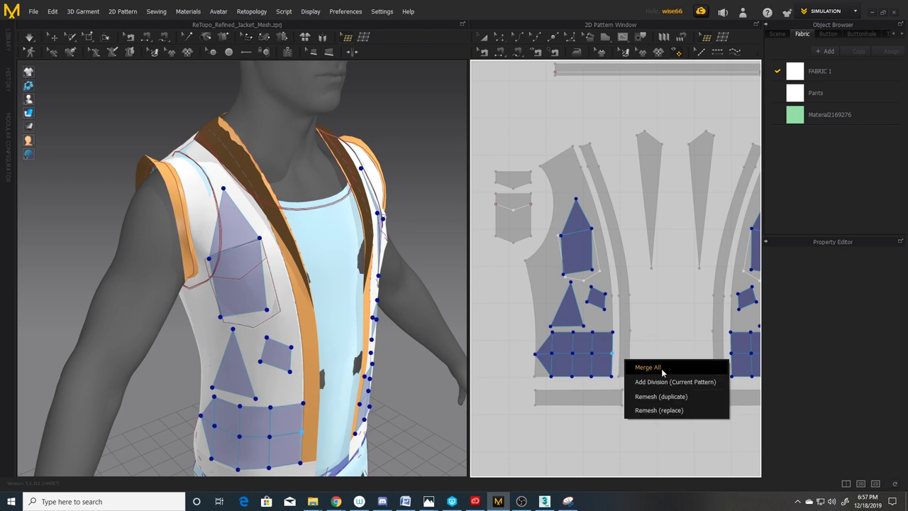
pyautogui.click(648, 367)
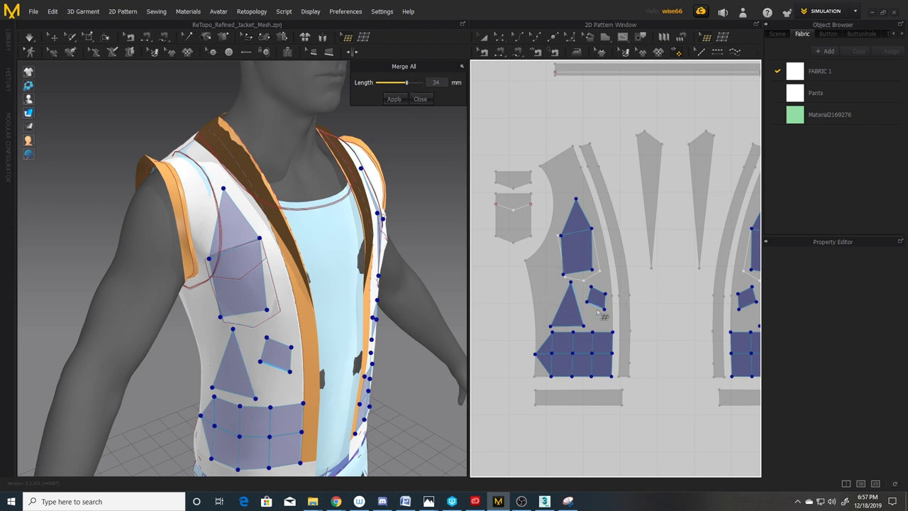
pyautogui.moveTo(598, 312); pyautogui.dragTo(639, 326, button='middle')
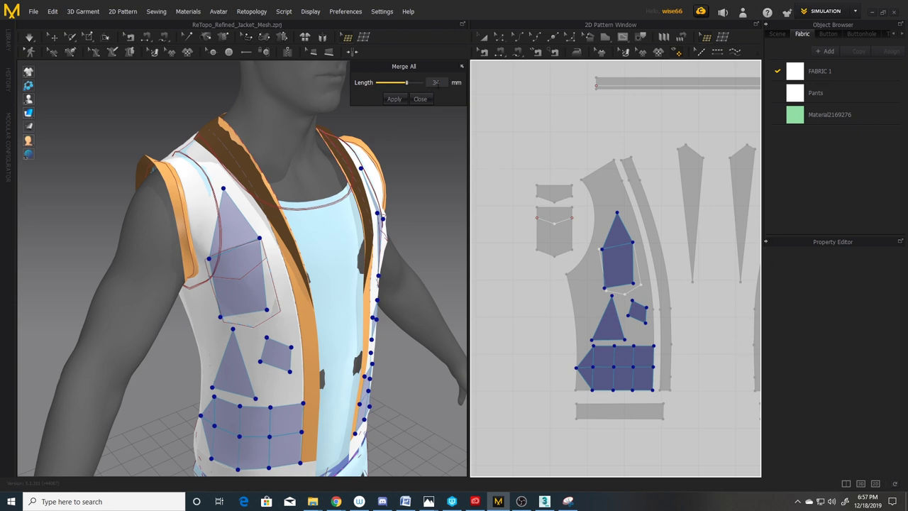
pyautogui.moveTo(702, 326); pyautogui.dragTo(598, 300, button='middle')
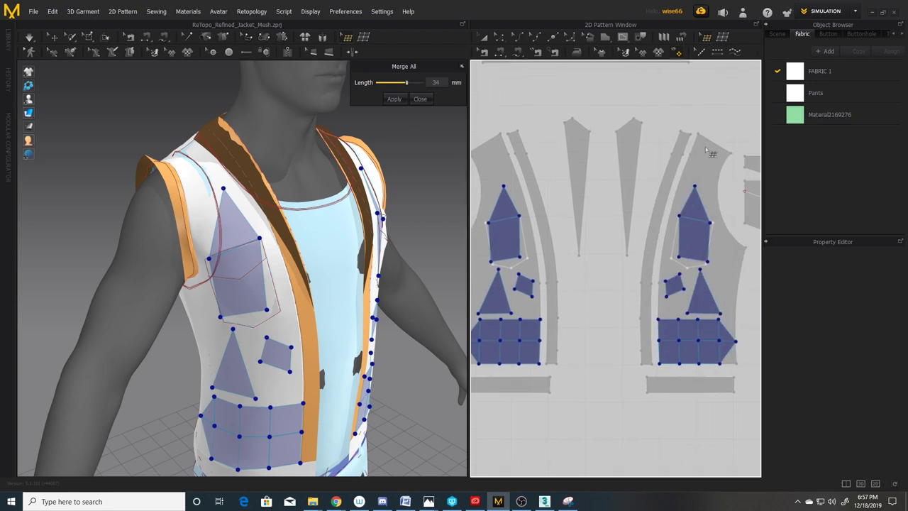
pyautogui.moveTo(572, 261); pyautogui.dragTo(631, 249, button='middle')
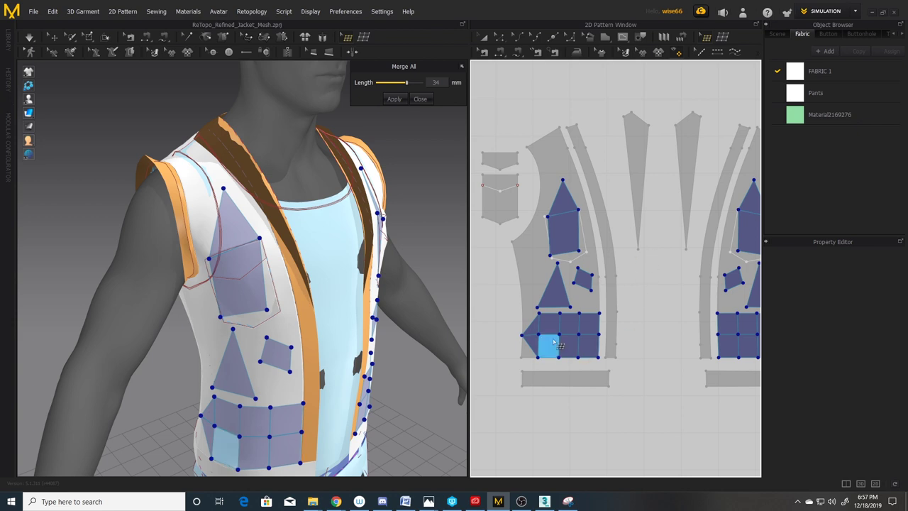
pyautogui.moveTo(720, 330); pyautogui.dragTo(652, 330, button='middle')
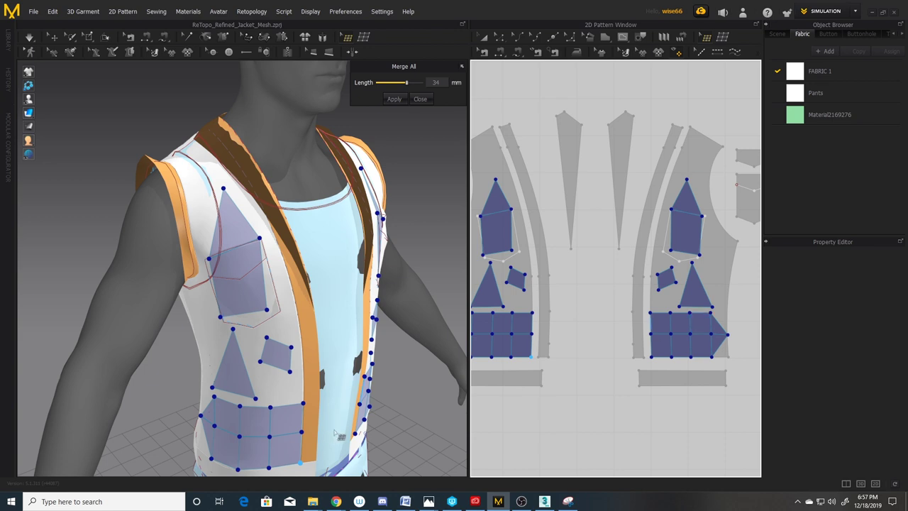
pyautogui.moveTo(525, 282); pyautogui.dragTo(628, 259, button='right')
pyautogui.moveTo(629, 257); pyautogui.dragTo(657, 259, button='middle')
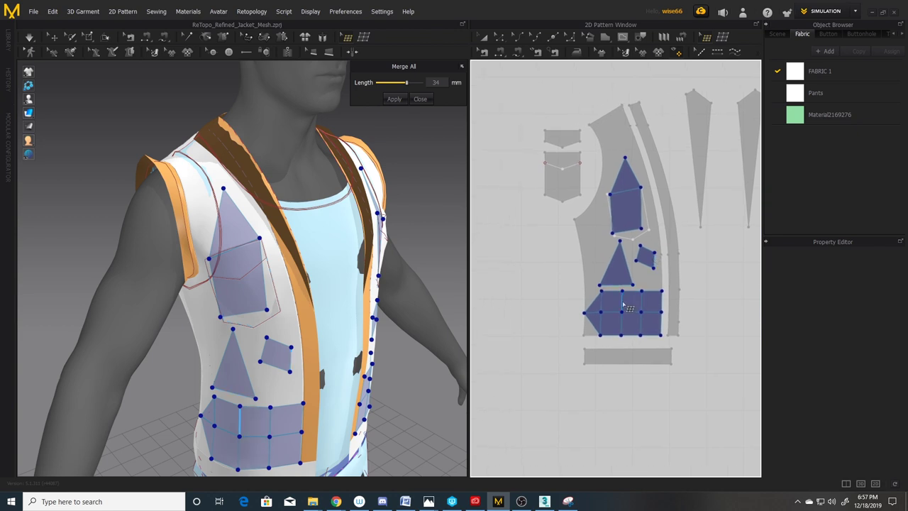
# - Delete the edges in the middle of the hem grid, clearing its four central faces between the pointed end and the last column
pyautogui.click(622, 303)
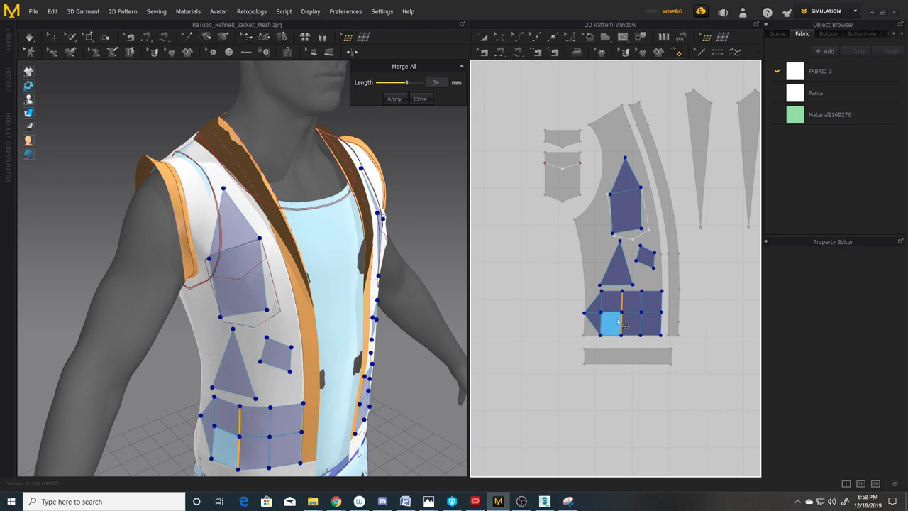
pyautogui.press('Delete')
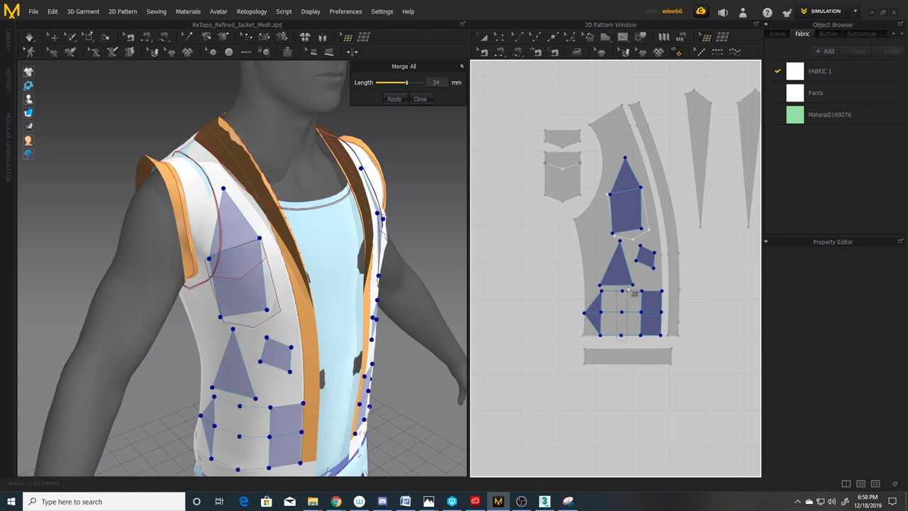
pyautogui.click(629, 300)
pyautogui.press('Delete')
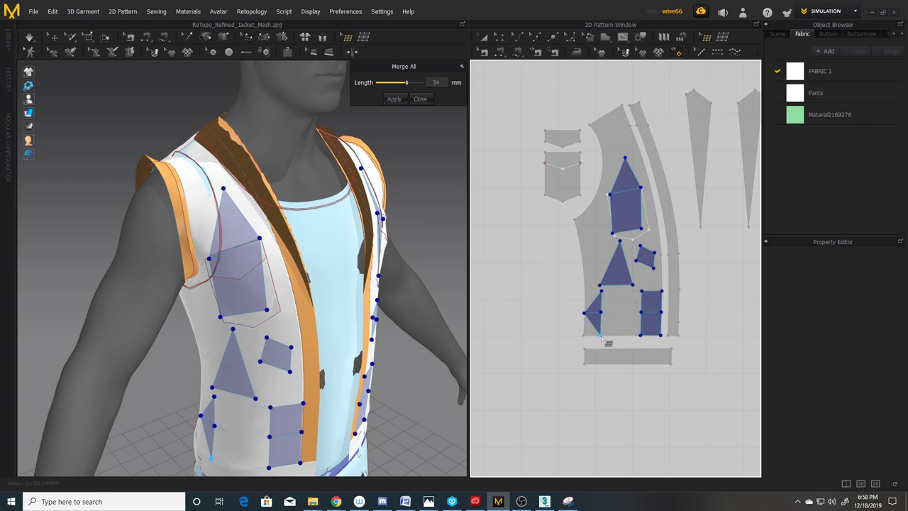
# - Draw topology edges across the hem grid's gap, connecting the facing bottom, middle and top points of the two remaining pieces
pyautogui.press('r')
pyautogui.click(601, 335)
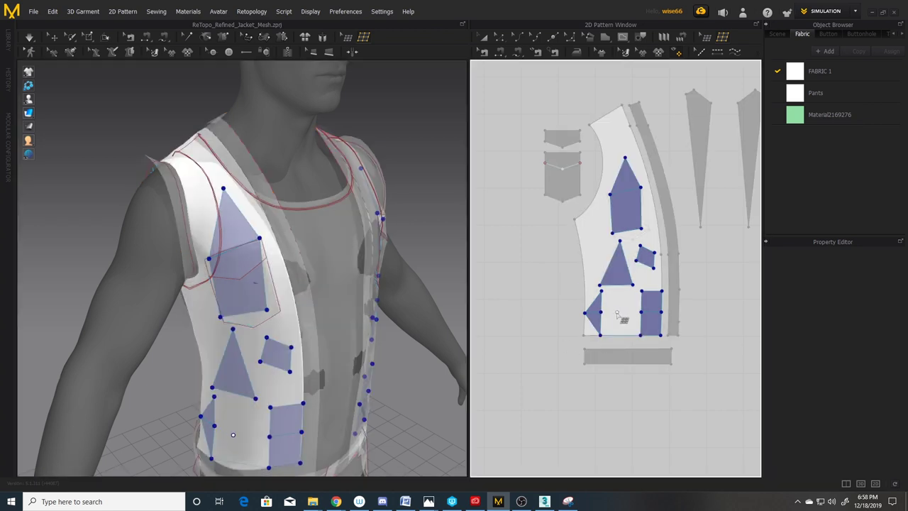
pyautogui.click(600, 312)
pyautogui.click(641, 312)
pyautogui.click(602, 291)
pyautogui.click(641, 292)
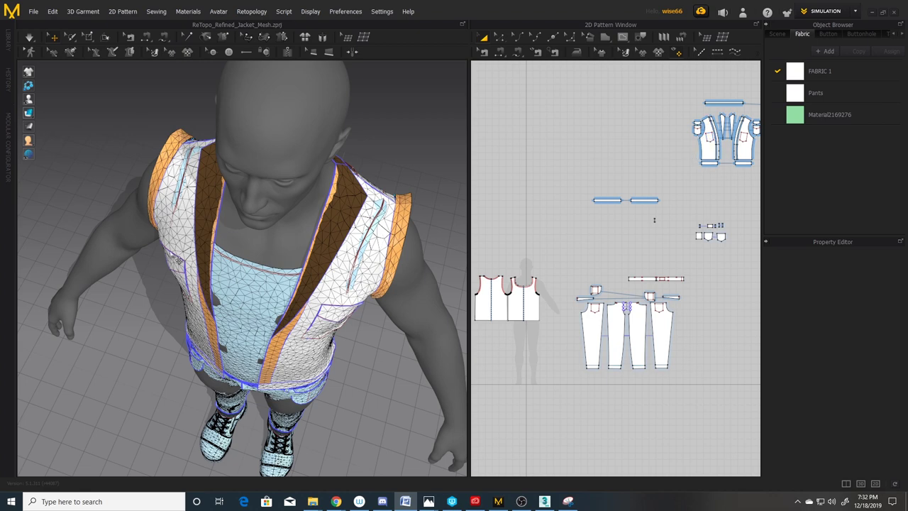
# - Hide the avatar in the 3D view so only the garments are shown
pyautogui.moveTo(441, 236); pyautogui.dragTo(414, 212, button='right')
pyautogui.moveTo(27, 101)
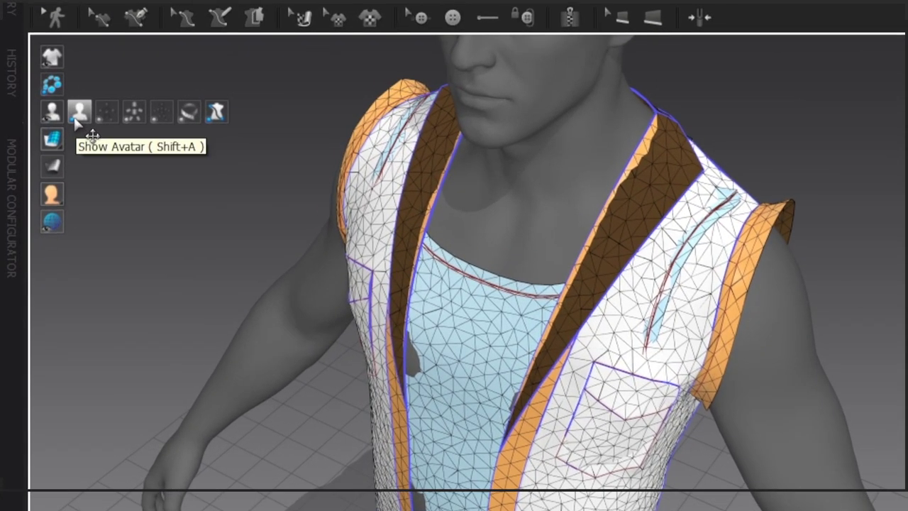
pyautogui.click(76, 118)
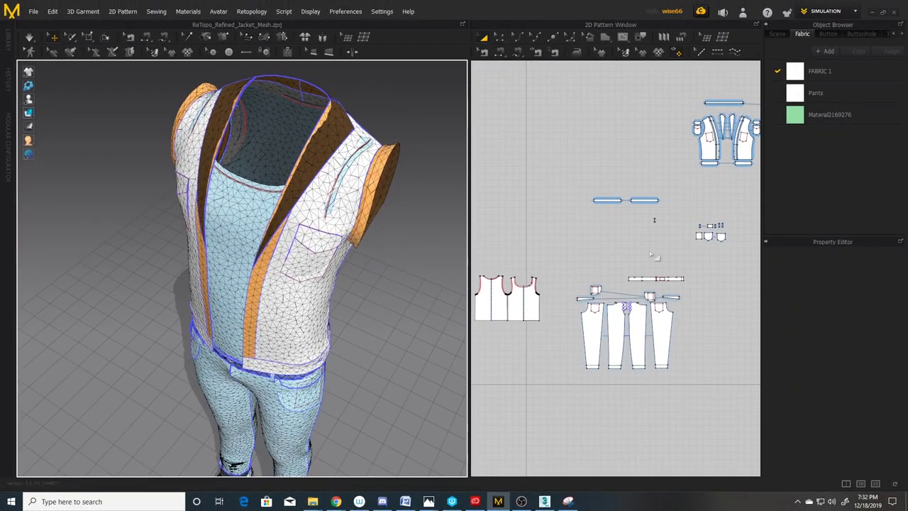
pyautogui.moveTo(668, 179); pyautogui.dragTo(541, 247, button='middle')
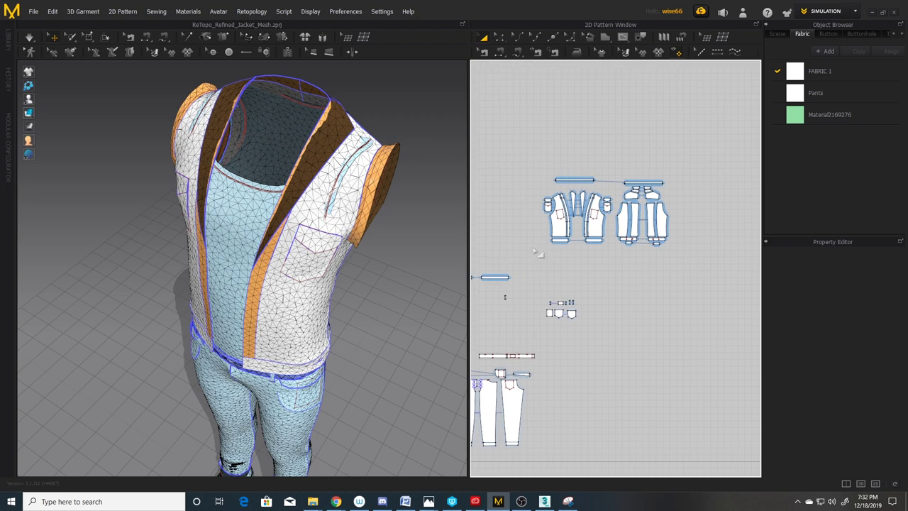
# - Select all jacket pattern pieces, invert the selection, and hide the other garments' pieces in the 3D view
pyautogui.moveTo(515, 261); pyautogui.dragTo(724, 124)
pyautogui.moveTo(609, 229); pyautogui.dragTo(646, 228, button='right')
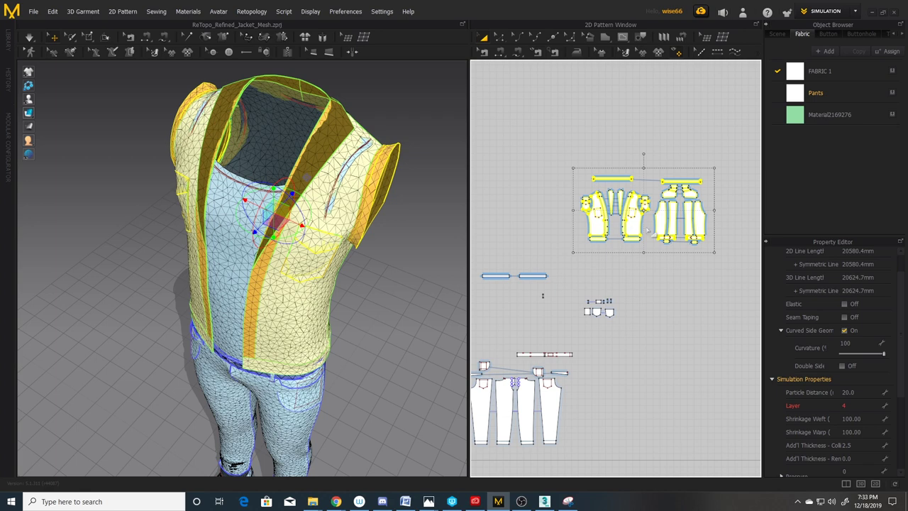
pyautogui.hotkey('ctrl', 'shift', 'i')
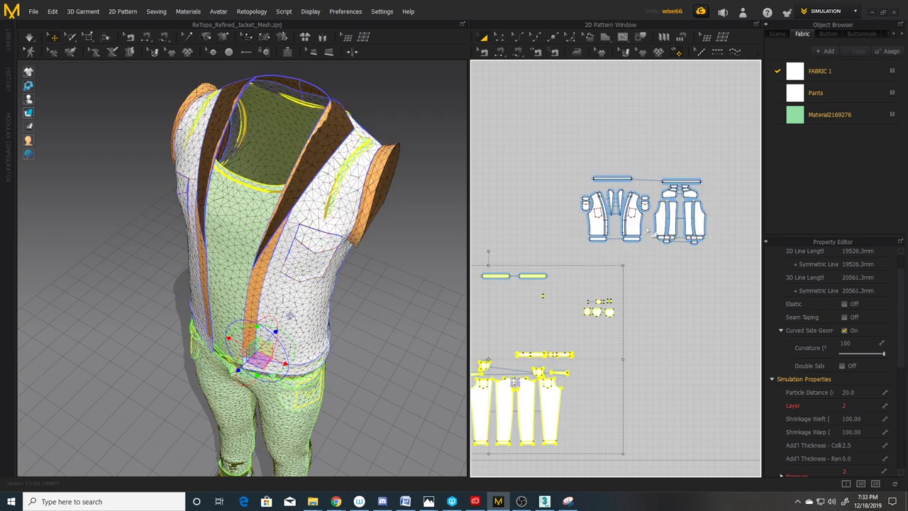
pyautogui.moveTo(592, 260); pyautogui.dragTo(640, 202, button='middle')
pyautogui.rightClick(610, 346)
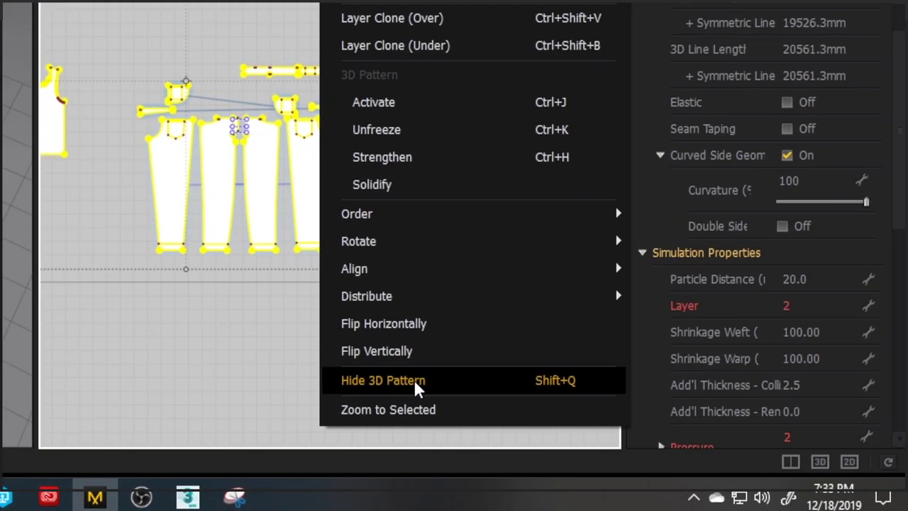
pyautogui.click(515, 412)
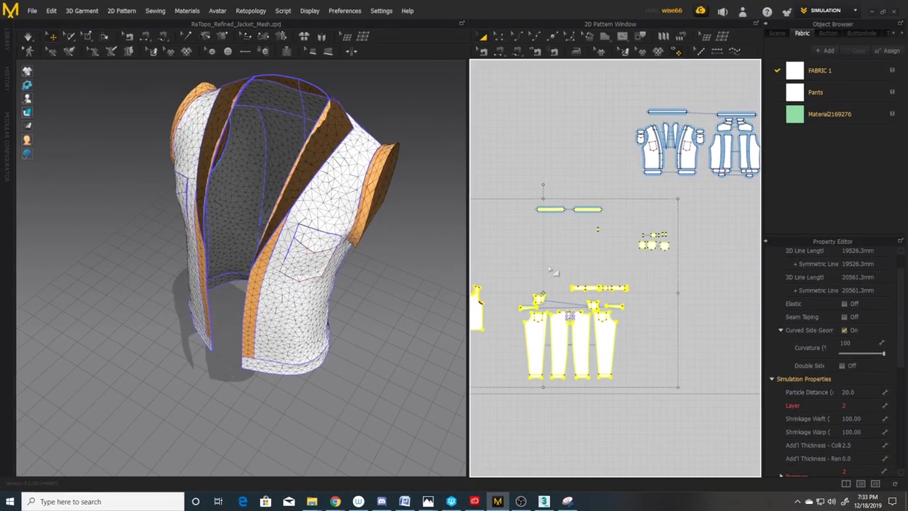
pyautogui.moveTo(629, 95); pyautogui.dragTo(559, 159, button='middle')
pyautogui.click(652, 329)
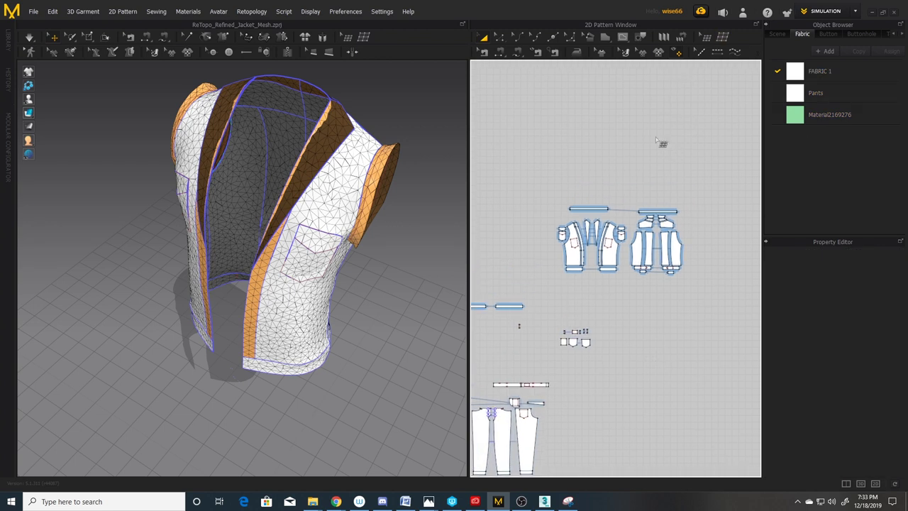
# - Outline the jacket's back side panel with retopology points at its corners, underarm, shoulder-side ends and midway along the inner seam, closing the loop
pyautogui.click(722, 37)
pyautogui.moveTo(677, 187); pyautogui.dragTo(694, 191, button='middle')
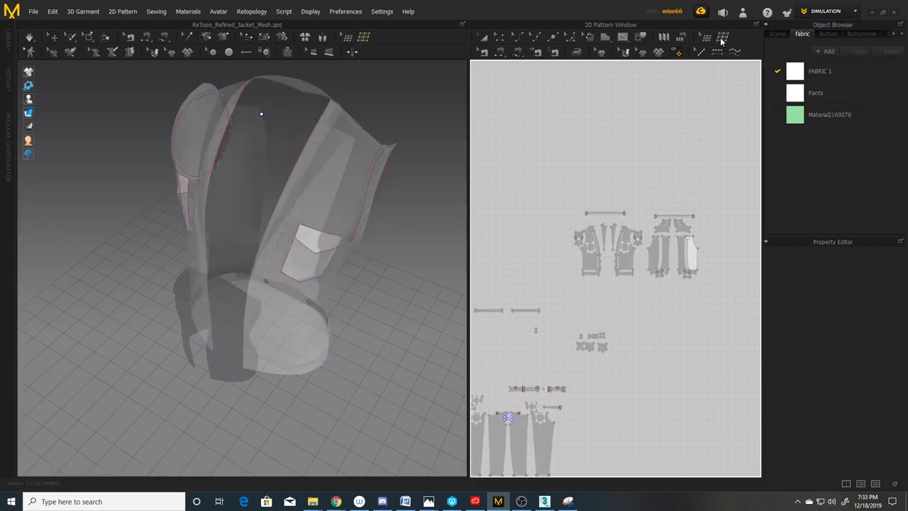
pyautogui.moveTo(678, 263); pyautogui.dragTo(671, 273, button='middle')
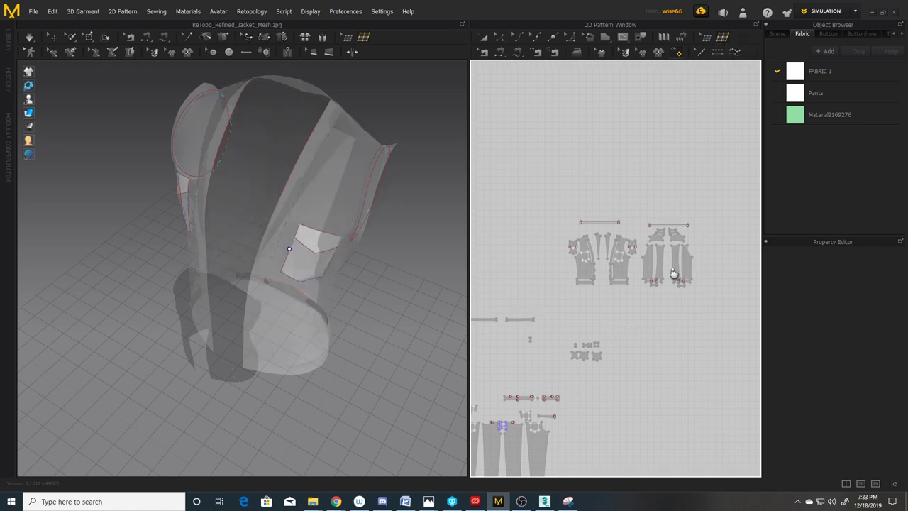
pyautogui.scroll(3, 653, 283)
pyautogui.moveTo(330, 316); pyautogui.dragTo(272, 329, button='right')
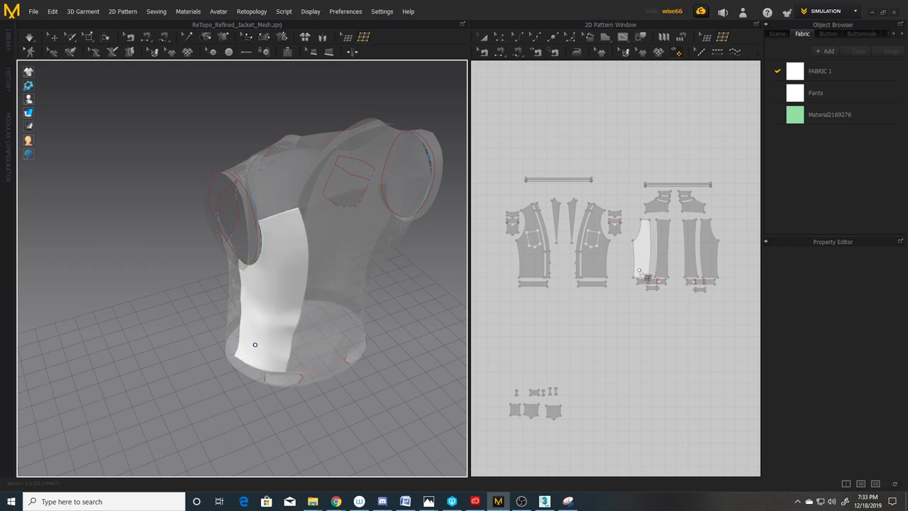
pyautogui.scroll(4, 648, 255)
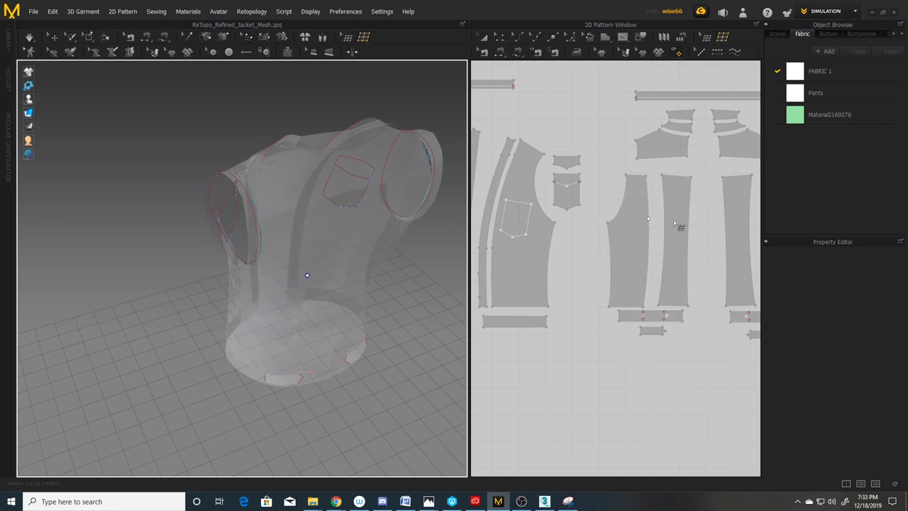
pyautogui.scroll(2, 652, 290)
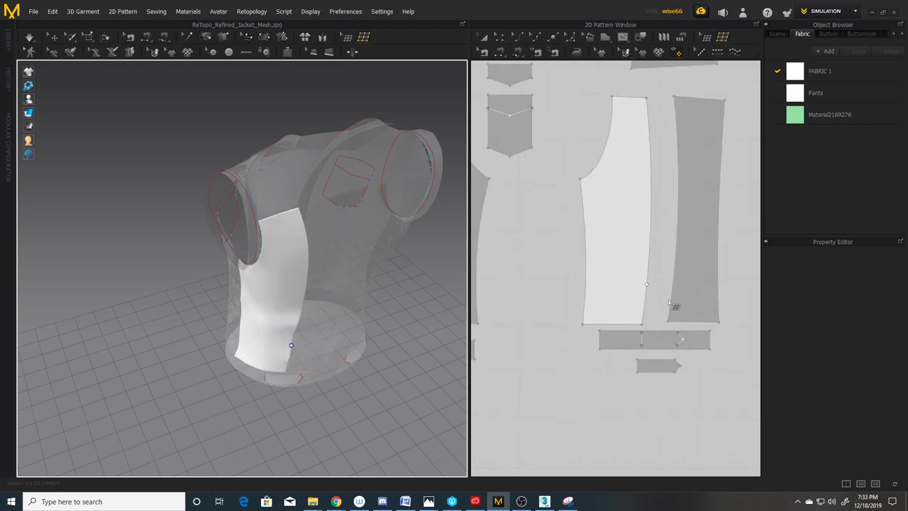
pyautogui.click(581, 325)
pyautogui.click(579, 179)
pyautogui.click(612, 96)
pyautogui.click(645, 98)
pyautogui.click(651, 200)
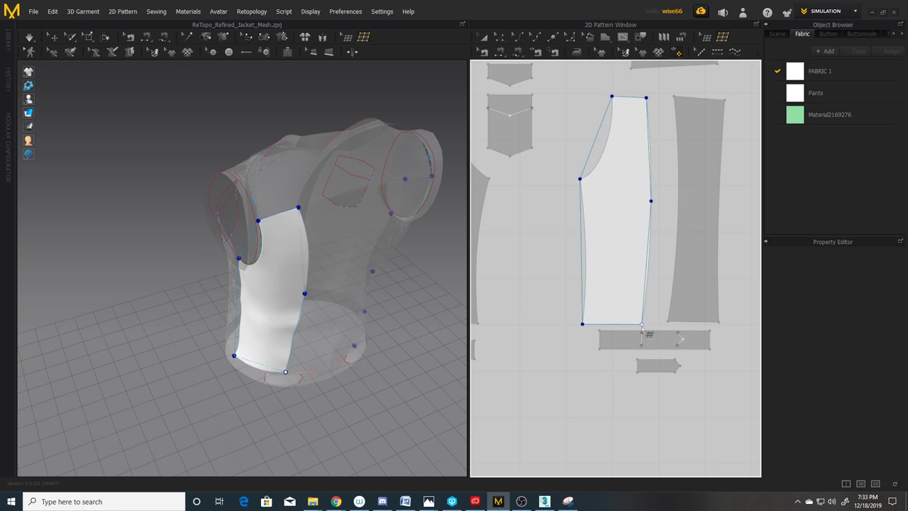
pyautogui.click(640, 325)
# - Split the back side panel's face from the underarm corner to the inner seam point, and add three crosswise edge loops above it
pyautogui.click(581, 179)
pyautogui.click(650, 201)
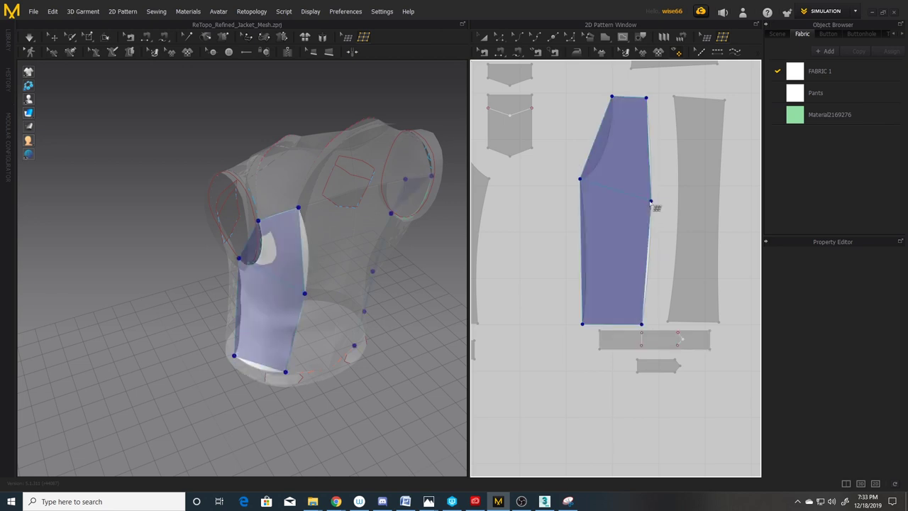
pyautogui.click(620, 154)
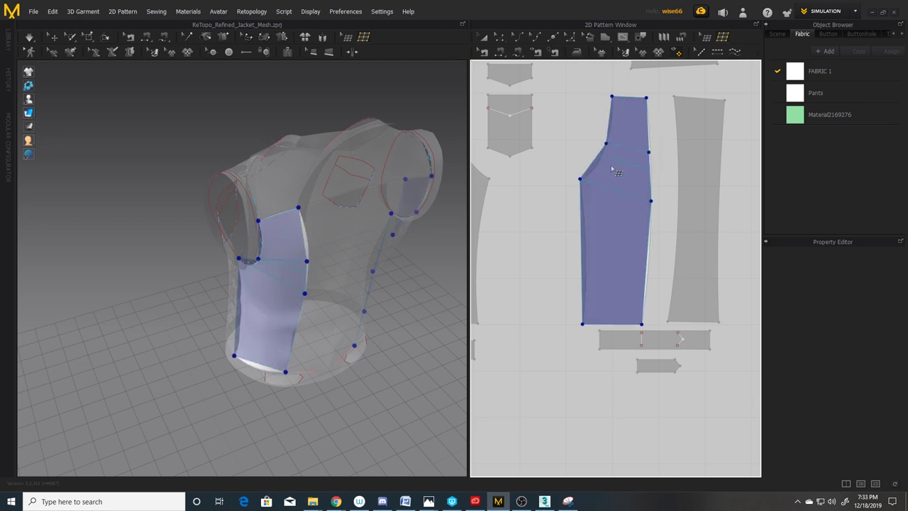
pyautogui.click(598, 171)
pyautogui.click(634, 130)
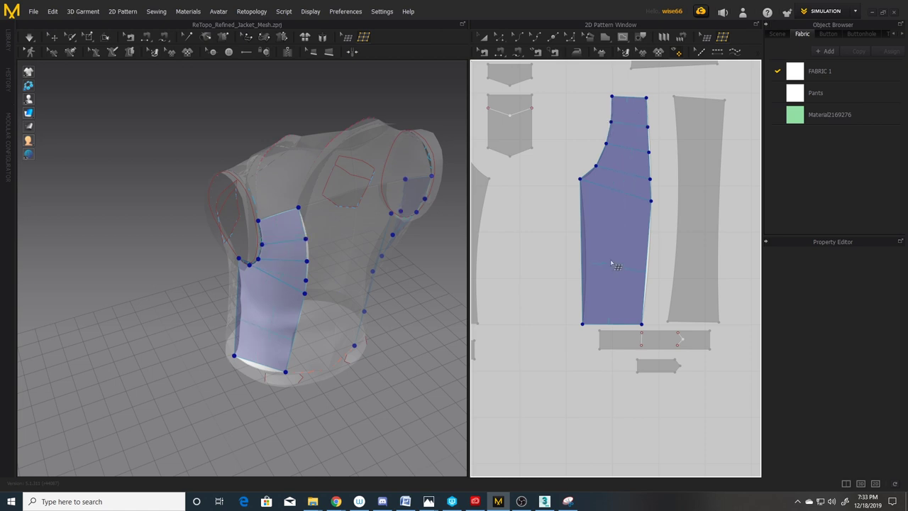
# - Add two lengthwise edge loops through the back side panel and three crosswise loops below the underarm line
pyautogui.click(624, 105)
pyautogui.click(636, 106)
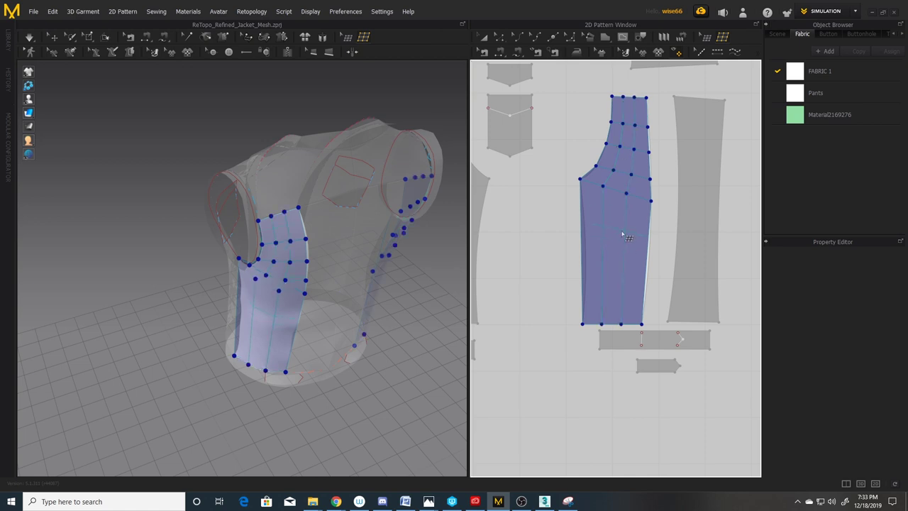
pyautogui.click(622, 256)
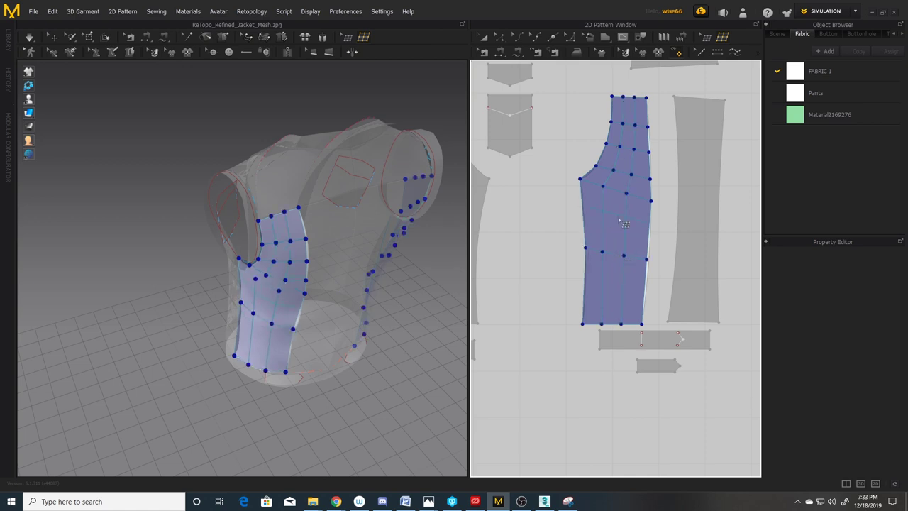
pyautogui.click(625, 229)
pyautogui.click(631, 295)
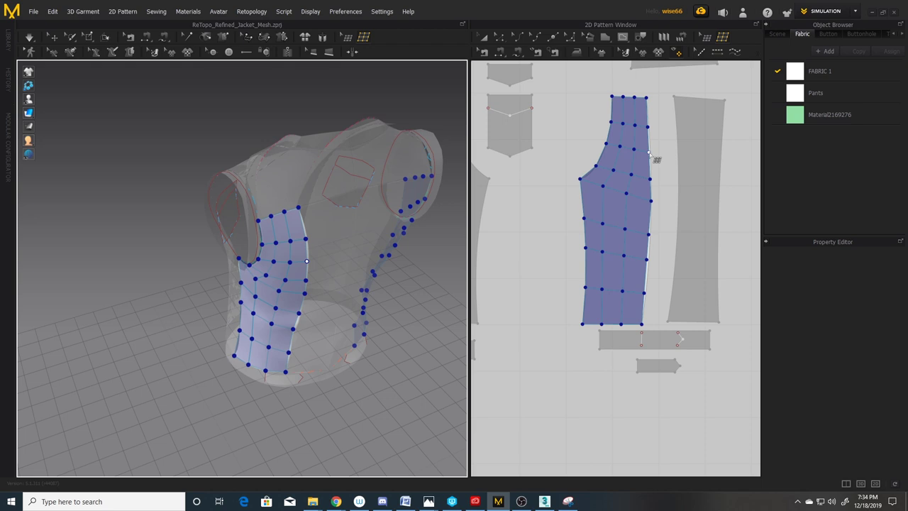
# - Move the back side panel's inner-seam topology points outward onto the pattern edge, from the upper part down to the lowest crosswise row
pyautogui.press('Escape')
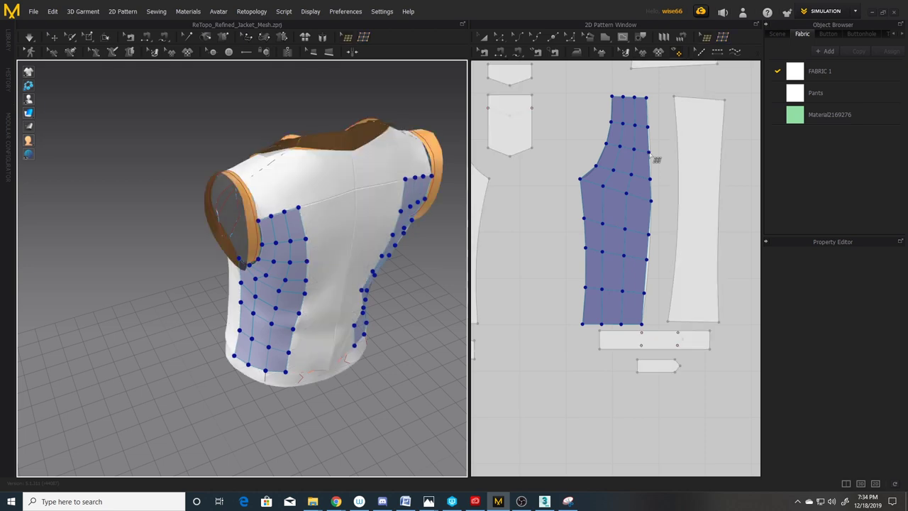
pyautogui.scroll(5, 651, 152)
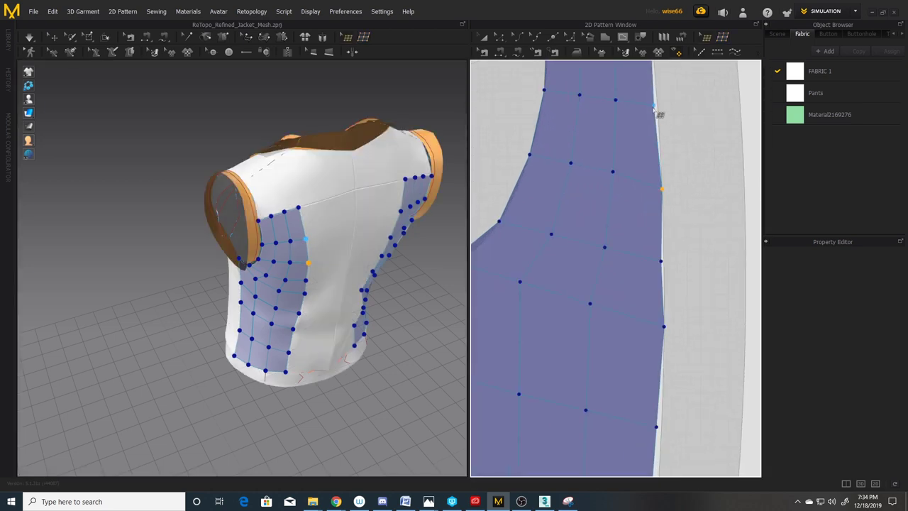
pyautogui.moveTo(660, 262); pyautogui.dragTo(674, 259)
pyautogui.moveTo(614, 378); pyautogui.dragTo(643, 206, button='middle')
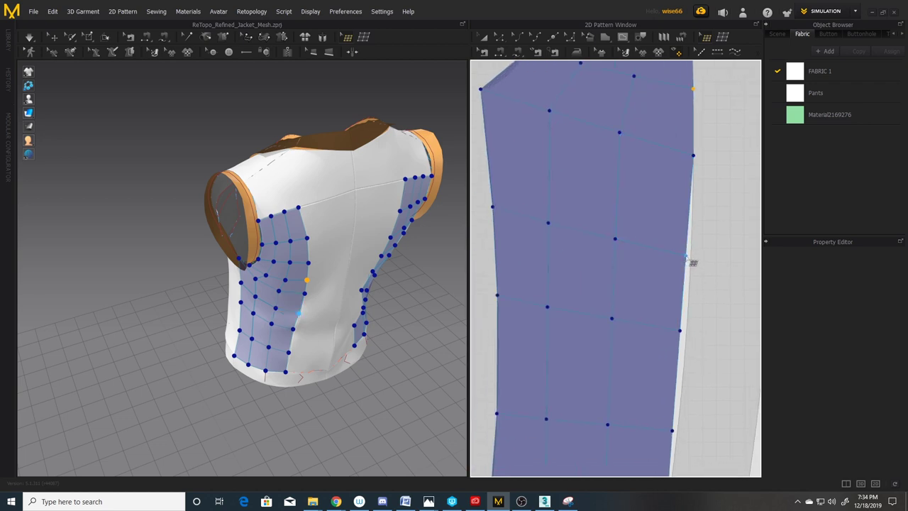
pyautogui.moveTo(686, 255); pyautogui.dragTo(708, 256)
pyautogui.moveTo(680, 331); pyautogui.dragTo(687, 330)
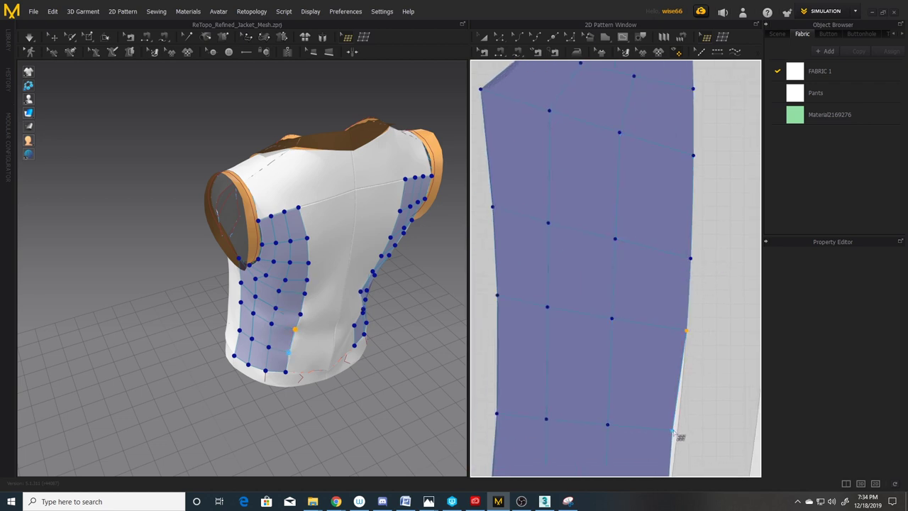
pyautogui.moveTo(673, 431); pyautogui.dragTo(678, 431)
pyautogui.moveTo(630, 388); pyautogui.dragTo(675, 184, button='middle')
pyautogui.moveTo(569, 129); pyautogui.dragTo(603, 250, button='middle')
pyautogui.moveTo(603, 250); pyautogui.dragTo(605, 200, button='right')
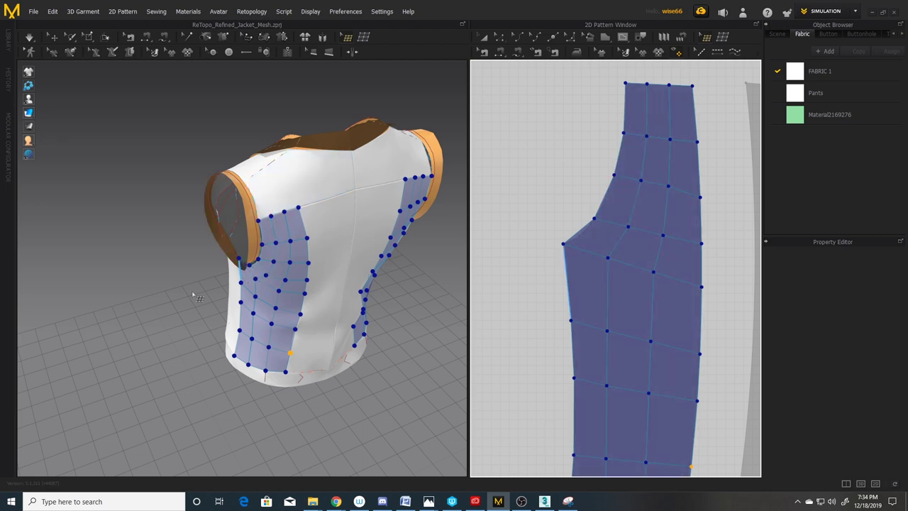
# - Delete the quad at the back side panel's underarm corner and slide the corner point down along the side seam
pyautogui.moveTo(192, 296); pyautogui.dragTo(369, 213, button='right')
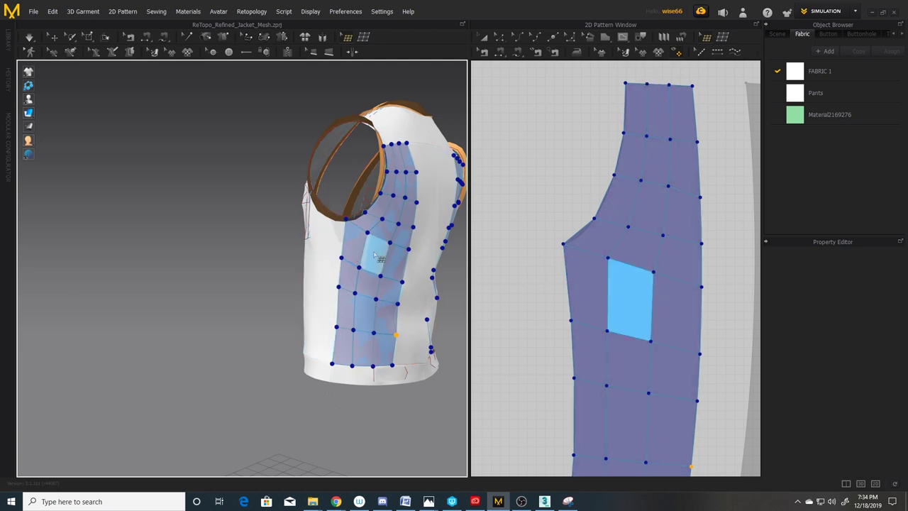
pyautogui.scroll(3, 564, 273)
pyautogui.click(620, 210)
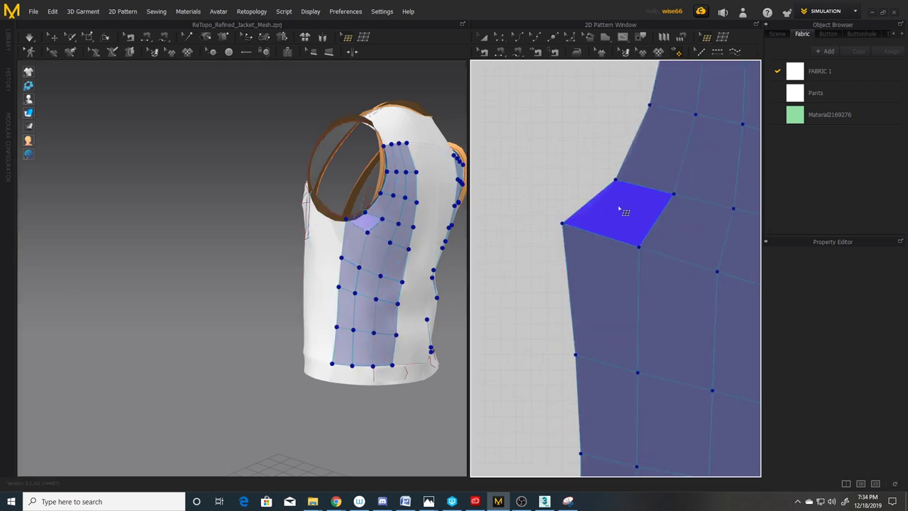
pyautogui.press('Delete')
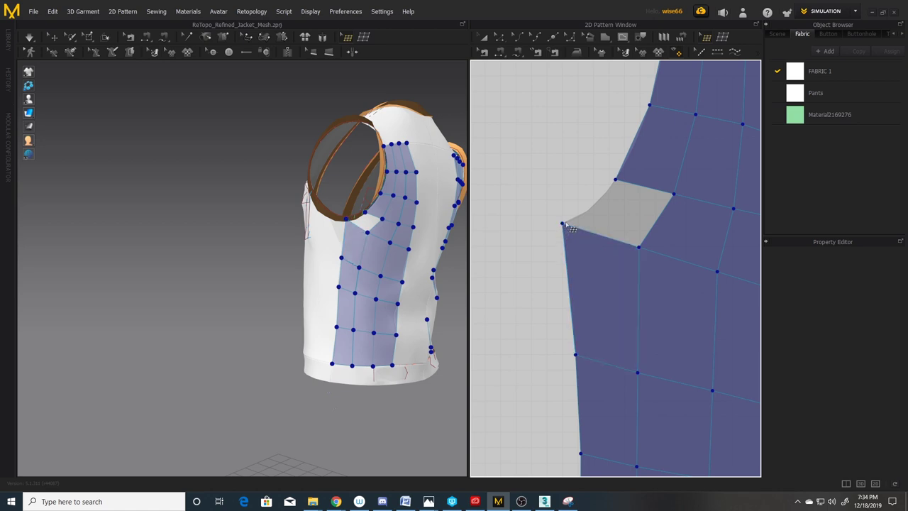
pyautogui.moveTo(563, 225); pyautogui.dragTo(570, 289)
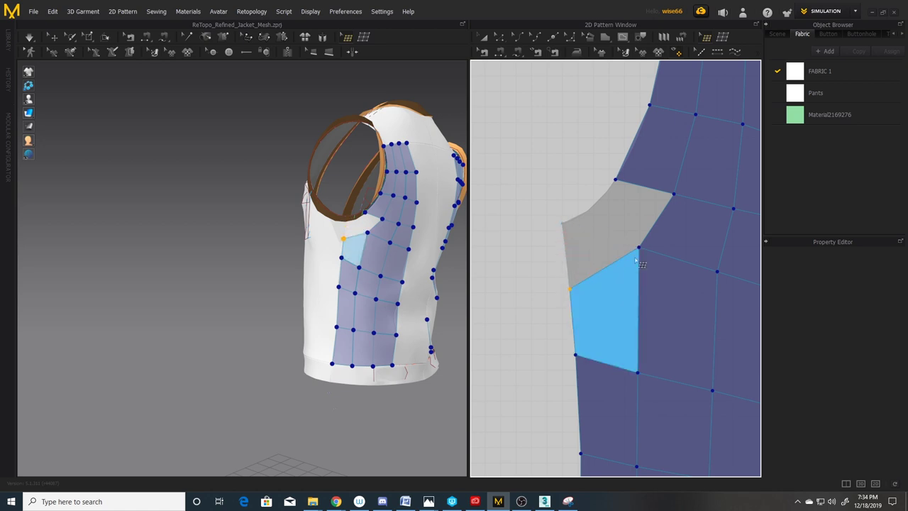
# - Fill the back side panel's underarm gap with two quads, adding one new point on the armhole curve and one at the underarm corner
pyautogui.press('1')
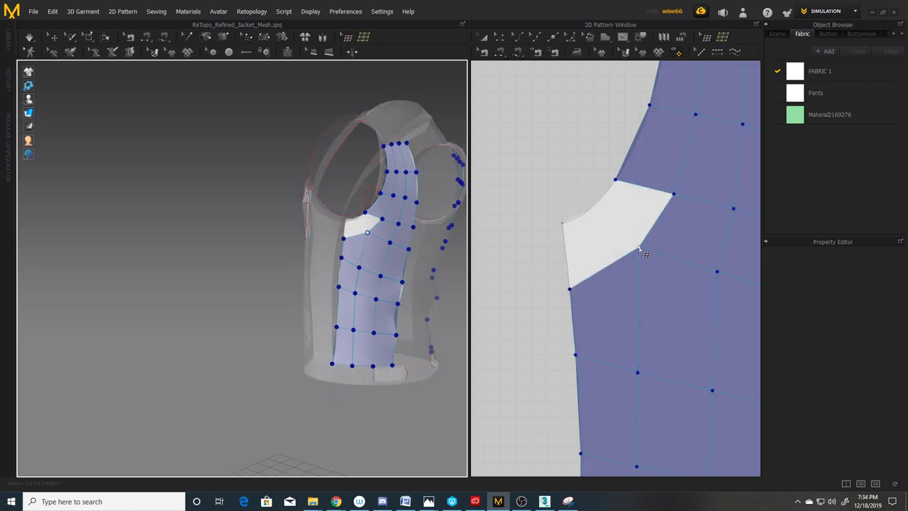
pyautogui.click(639, 247)
pyautogui.click(589, 211)
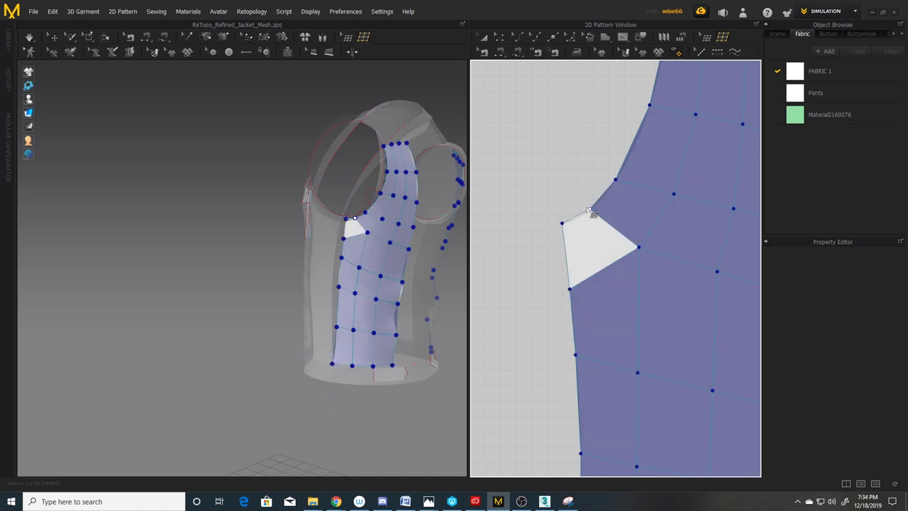
pyautogui.click(561, 223)
pyautogui.scroll(-2, 596, 248)
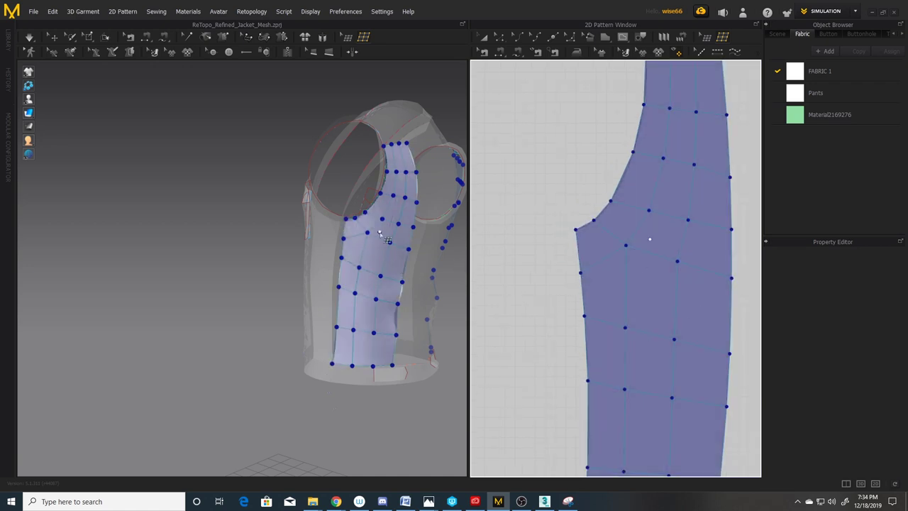
# - Outline the jacket's front panel as an upper and a lower face, with points at the hem corners, underarm, front edge and shoulder ends
pyautogui.moveTo(380, 232); pyautogui.dragTo(368, 299, button='middle')
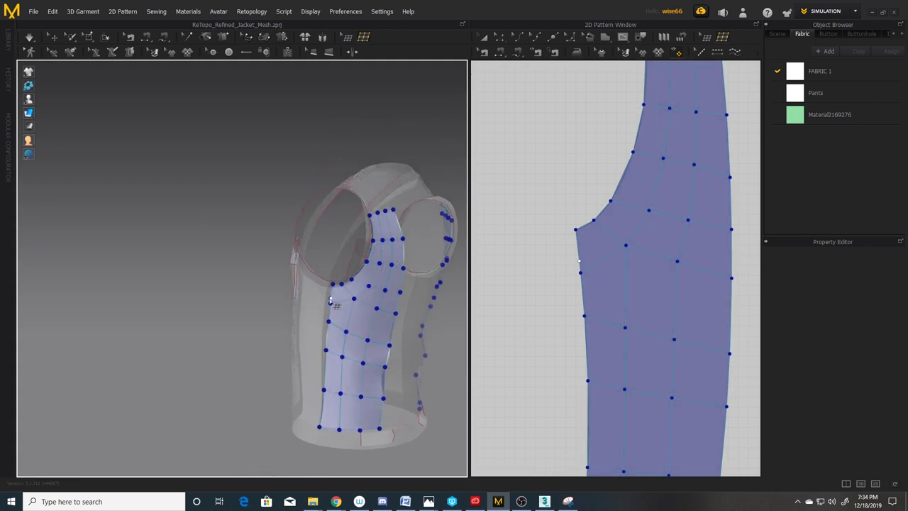
pyautogui.scroll(-5, 592, 273)
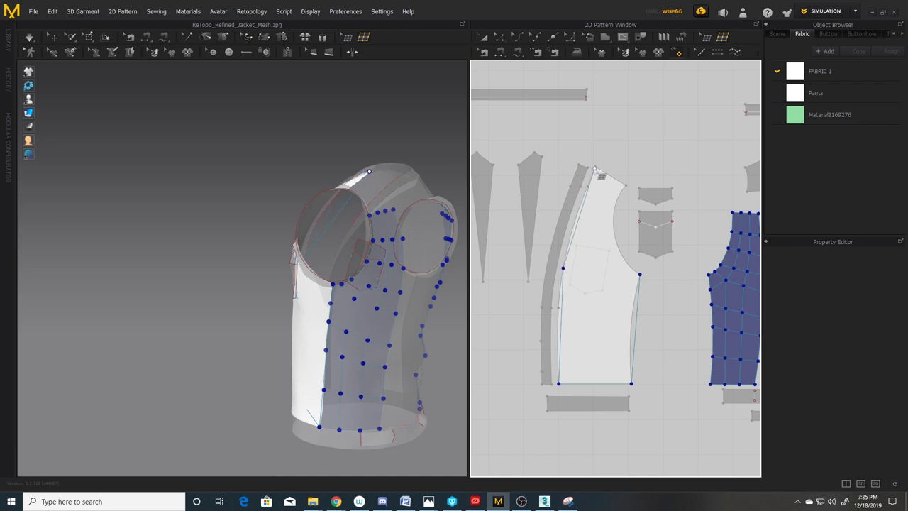
pyautogui.click(594, 169)
pyautogui.click(626, 186)
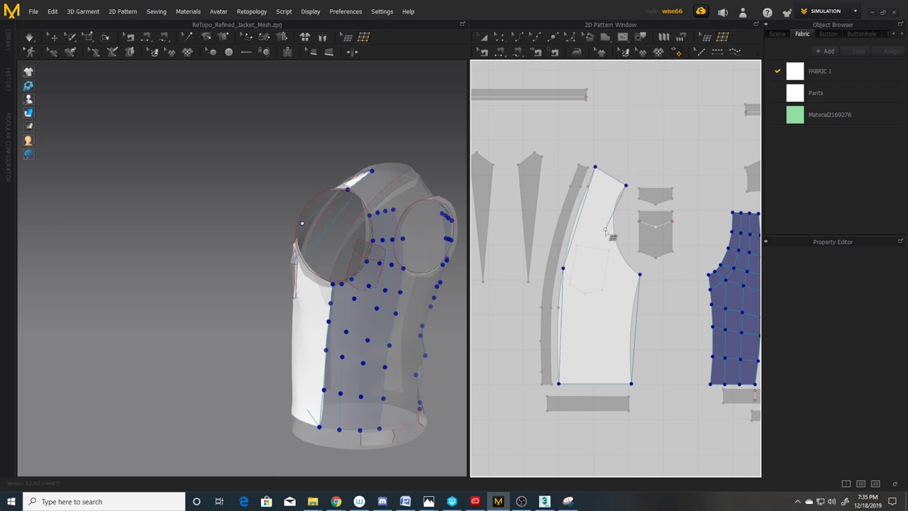
pyautogui.click(640, 274)
pyautogui.click(564, 269)
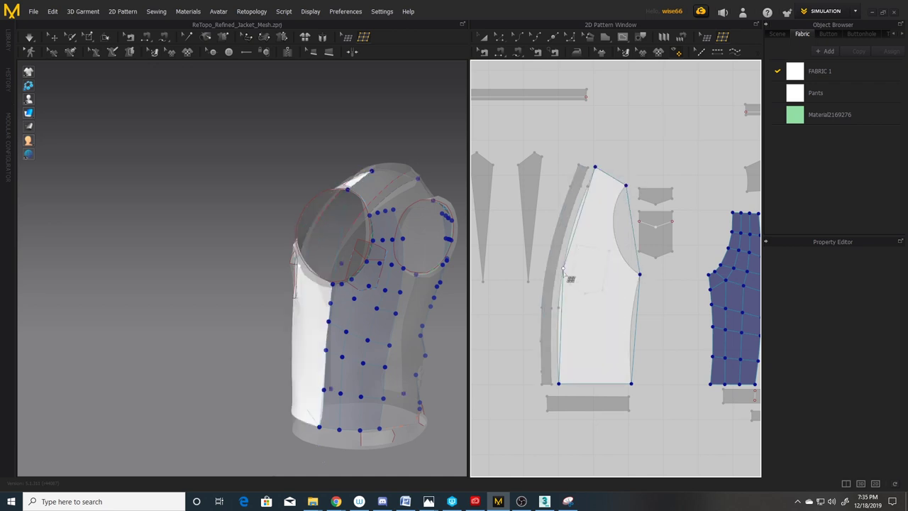
pyautogui.click(640, 276)
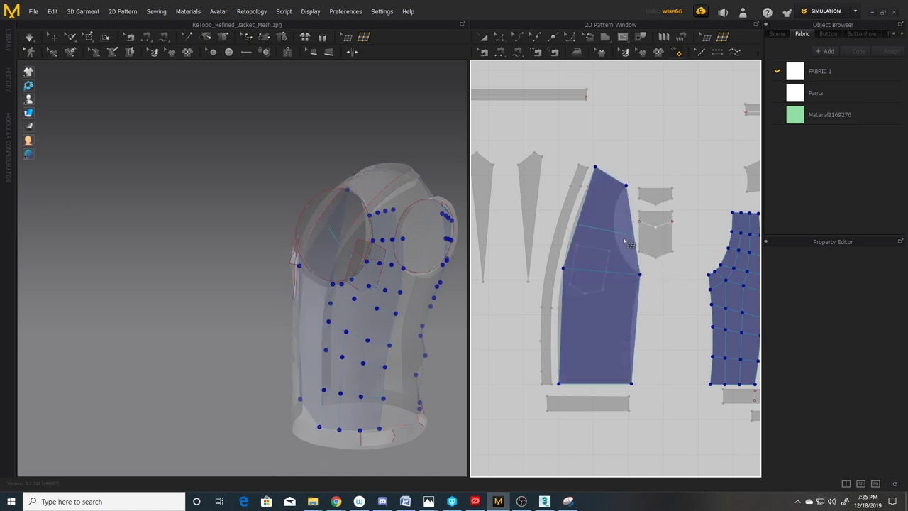
# - Add three crosswise edge loops above the front panel's underarm line and two lengthwise loops through the whole panel
pyautogui.click(624, 242)
pyautogui.click(623, 259)
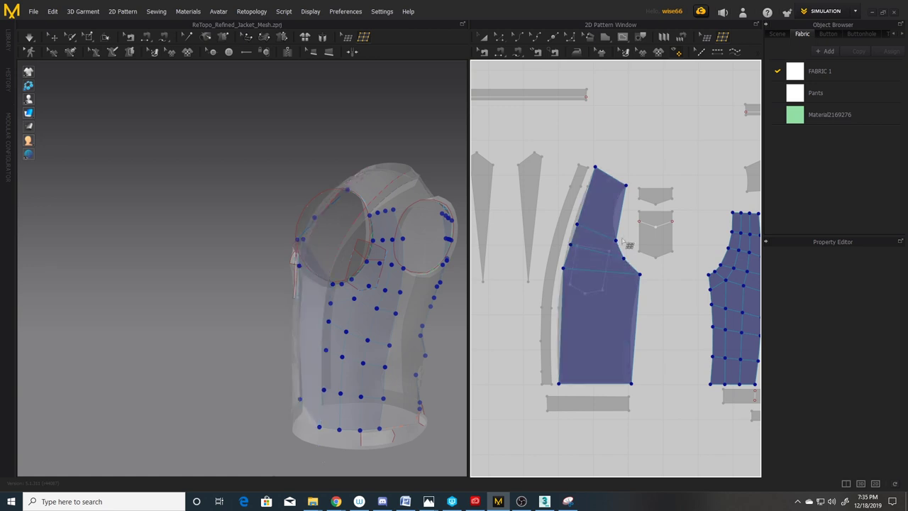
pyautogui.click(615, 212)
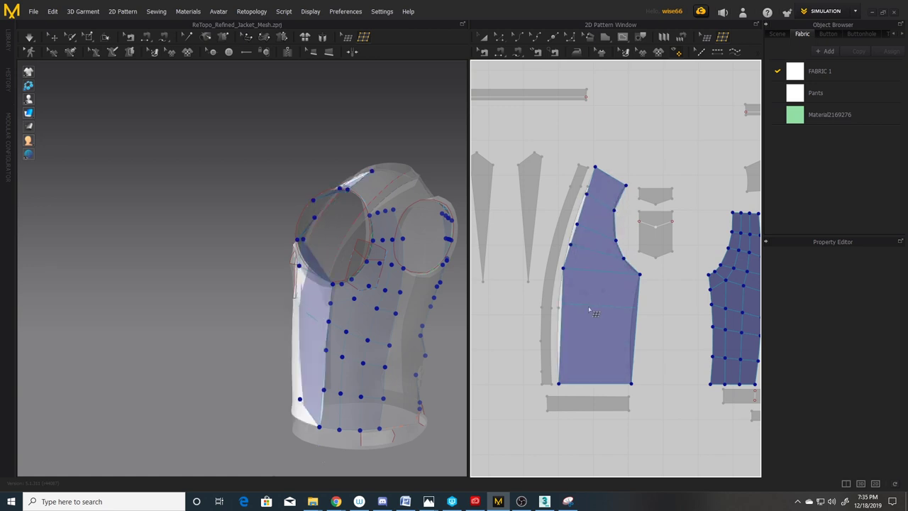
pyautogui.click(602, 184)
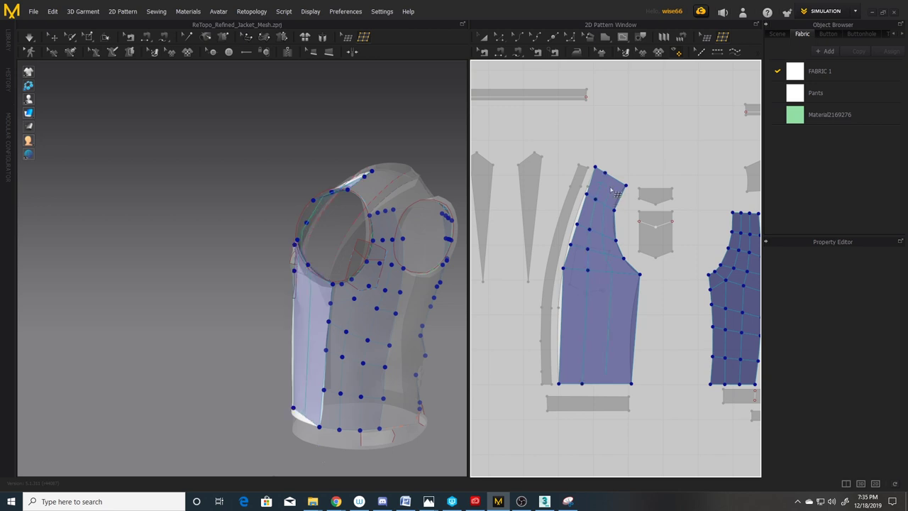
pyautogui.click(611, 189)
# - Add three crosswise edge loops below the front panel's underarm line
pyautogui.press('Escape')
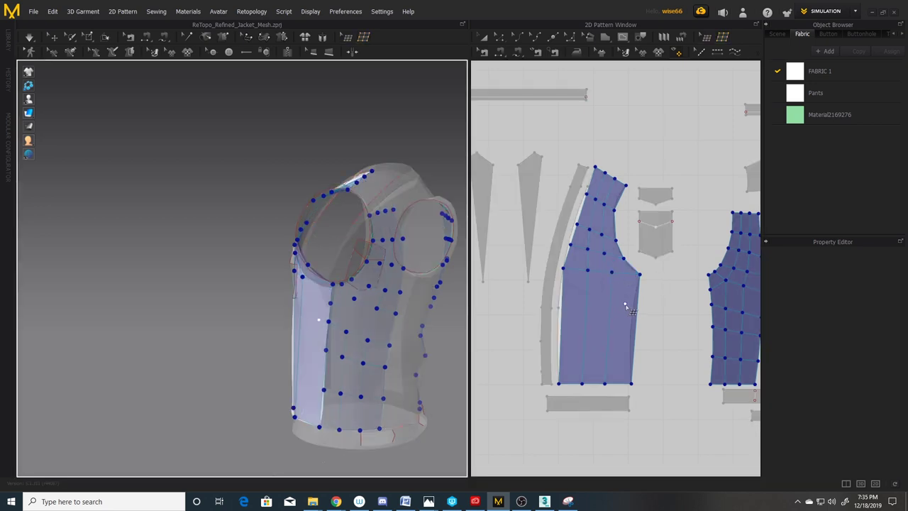
pyautogui.click(627, 328)
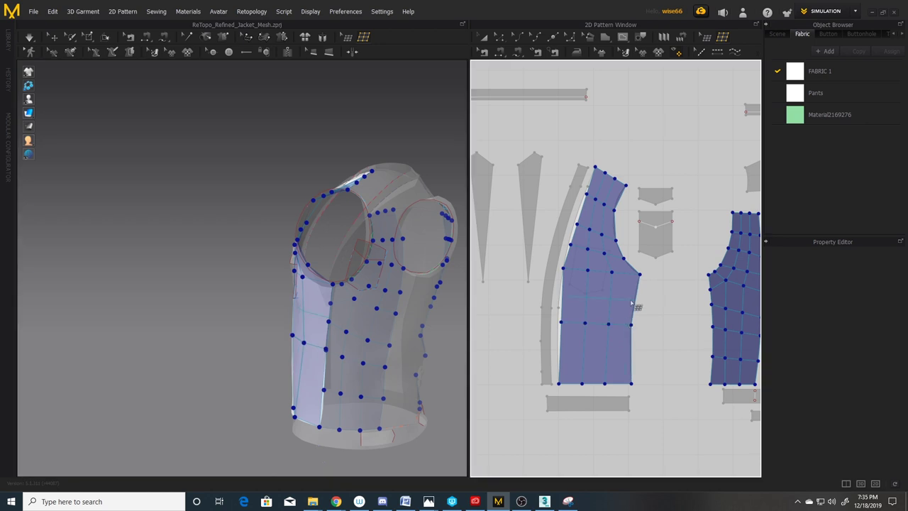
pyautogui.click(617, 355)
pyautogui.moveTo(659, 207); pyautogui.dragTo(624, 211, button='middle')
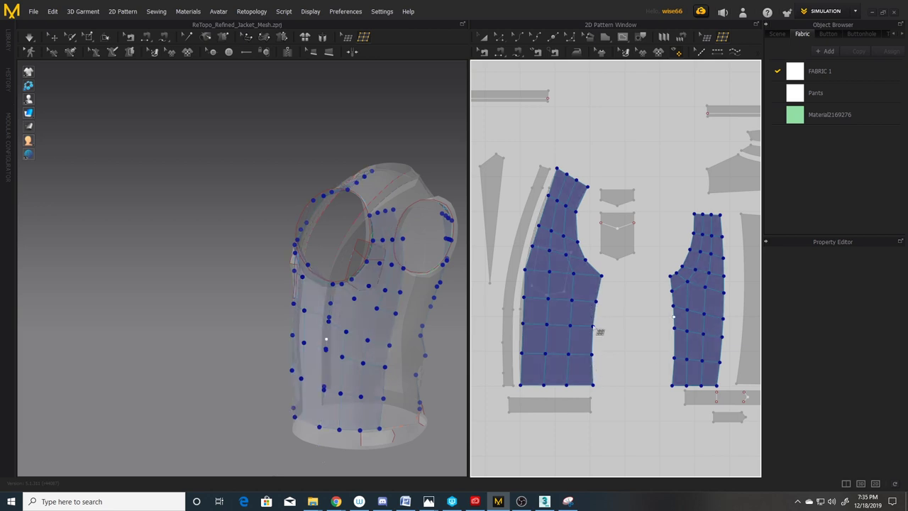
# - Delete the quad beside the front panel's lower armhole and slide the underarm corner point down the side seam
pyautogui.scroll(1, 593, 287)
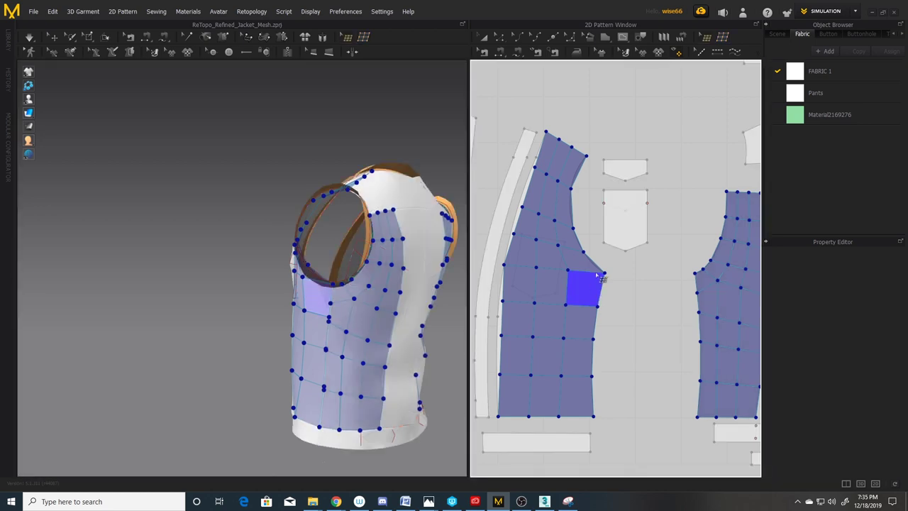
pyautogui.click(602, 278)
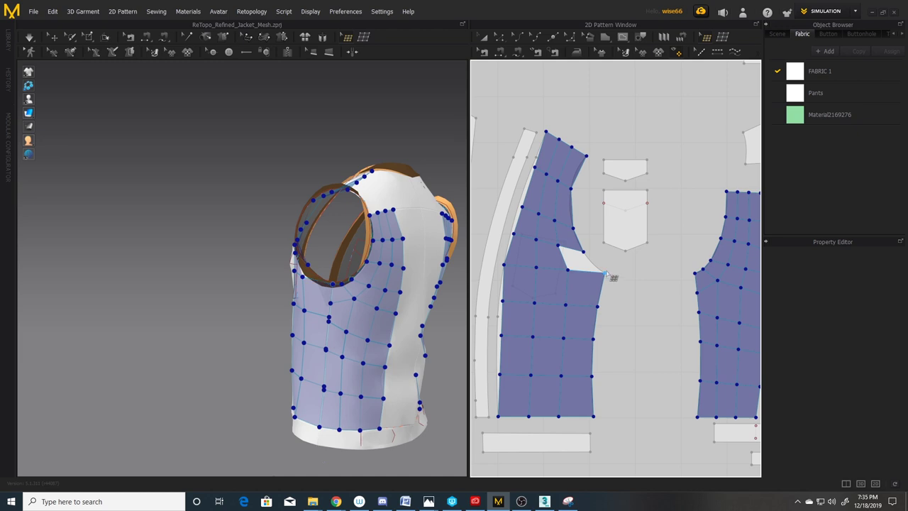
pyautogui.moveTo(604, 276); pyautogui.dragTo(602, 290)
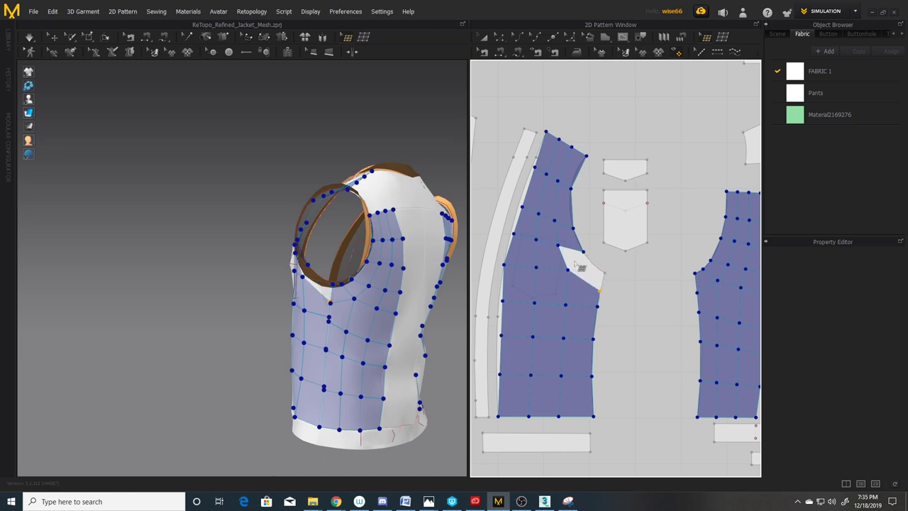
# - Fill the front panel's underarm gap with two quads, adding a point on the armhole curve and one at the underarm corner
pyautogui.press('r')
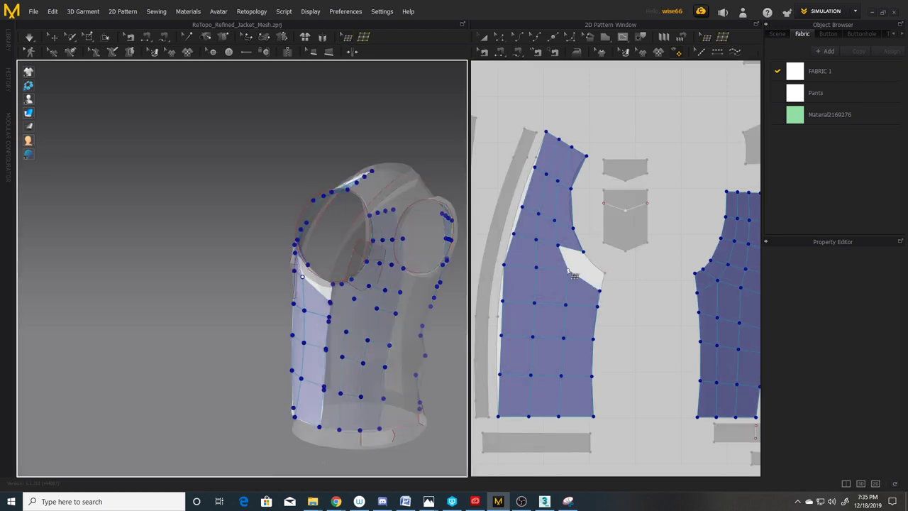
pyautogui.click(568, 270)
pyautogui.moveTo(584, 253)
pyautogui.mouseDown()
pyautogui.moveTo(604, 284)
pyautogui.moveTo(593, 264)
pyautogui.mouseUp()
pyautogui.scroll(2, 594, 269)
pyautogui.moveTo(558, 224); pyautogui.dragTo(641, 182, button='right')
# - Reposition the front panel's four armhole points along the curve so that they are spaced more evenly
pyautogui.click(722, 38)
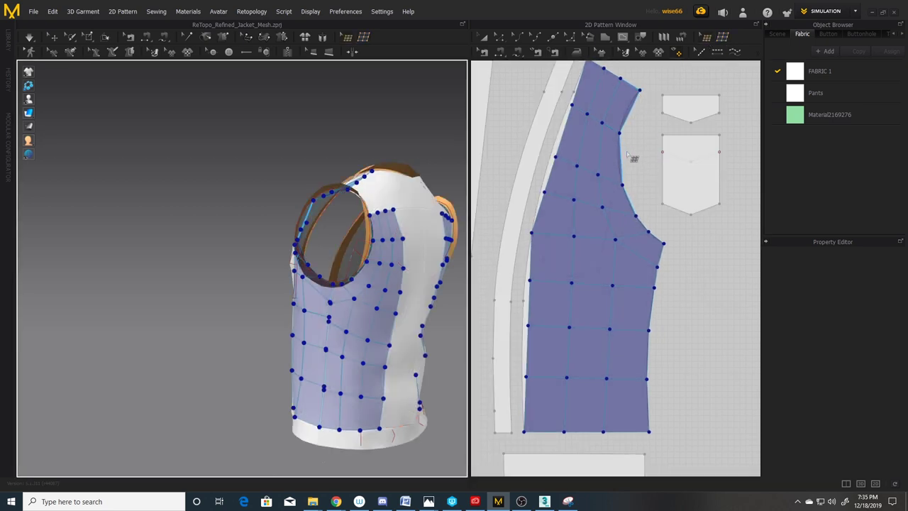
pyautogui.moveTo(619, 132); pyautogui.dragTo(622, 124)
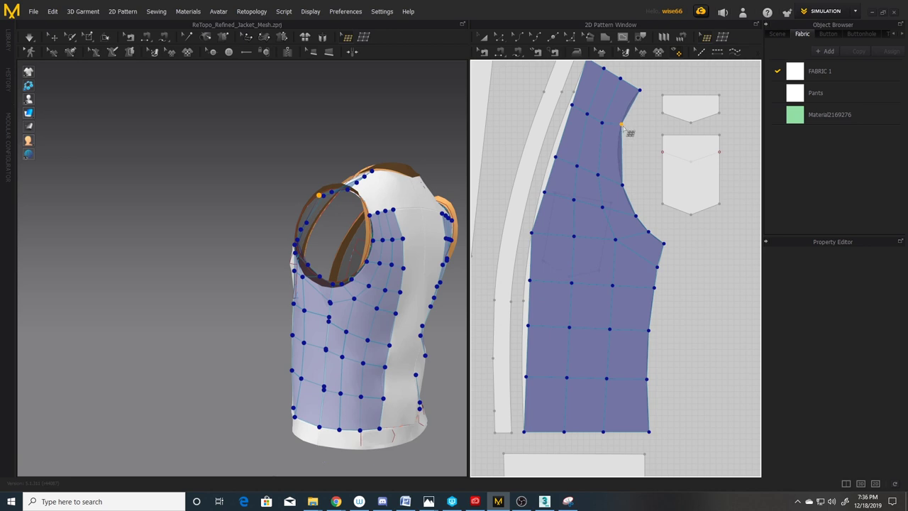
pyautogui.click(619, 168)
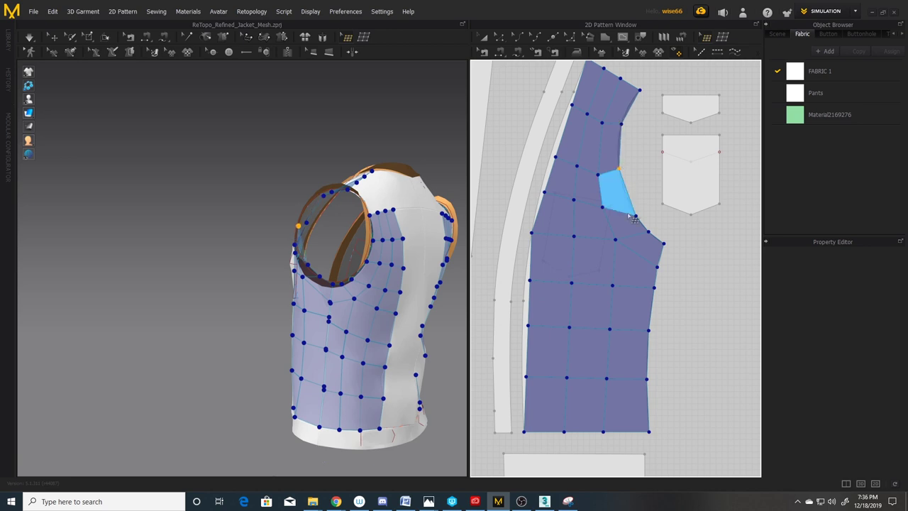
pyautogui.moveTo(637, 216); pyautogui.dragTo(627, 200)
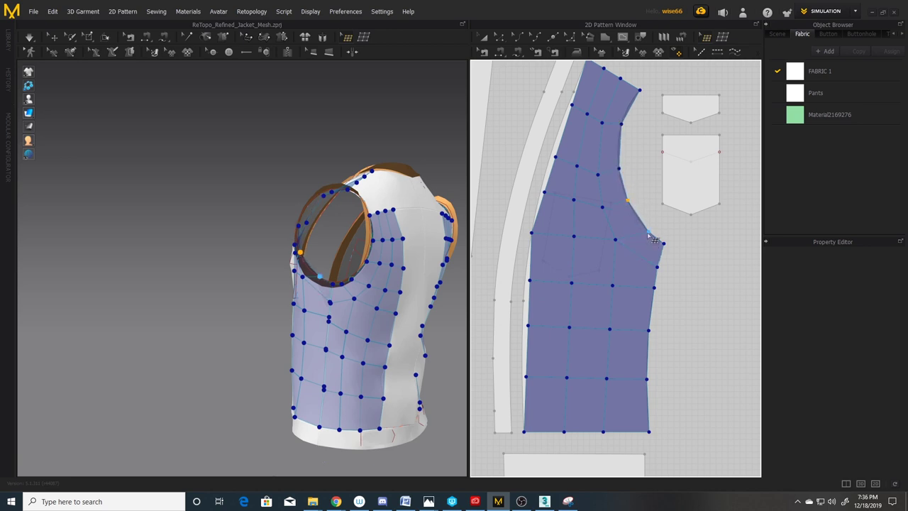
pyautogui.moveTo(649, 232)
pyautogui.mouseDown()
pyautogui.moveTo(639, 220)
pyautogui.moveTo(652, 230)
pyautogui.mouseUp()
# - Align the front panel's side-seam points with the neighbouring back side panel's points in the 3D view, from the underarm down to the lowest crosswise row
pyautogui.moveTo(216, 358); pyautogui.dragTo(302, 299, button='middle')
pyautogui.moveTo(302, 303); pyautogui.dragTo(219, 304, button='right')
pyautogui.scroll(5, 308, 236)
pyautogui.scroll(3, 312, 237)
pyautogui.scroll(2, 377, 249)
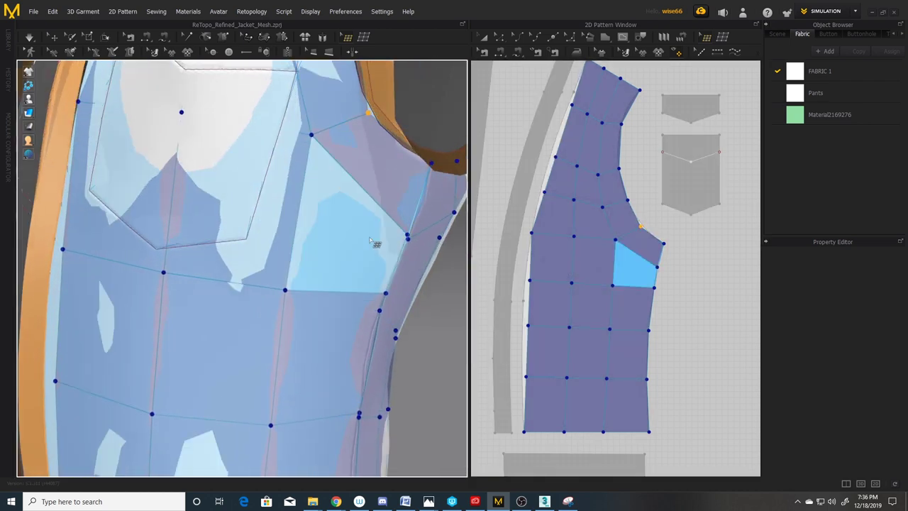
pyautogui.click(408, 239)
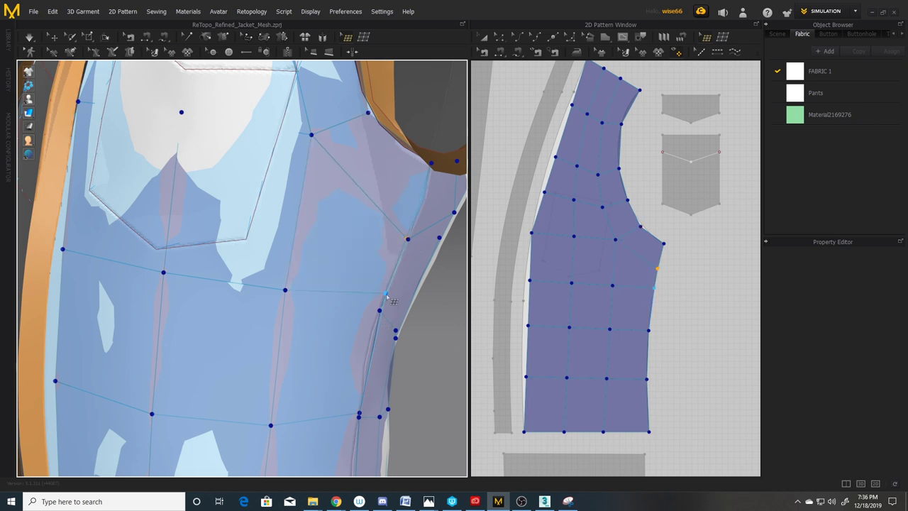
pyautogui.moveTo(388, 295); pyautogui.dragTo(383, 317)
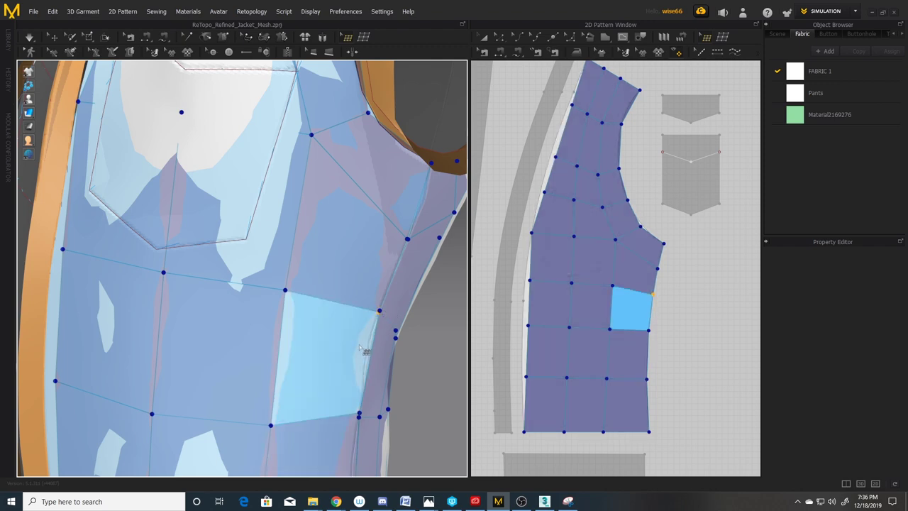
pyautogui.moveTo(319, 330); pyautogui.dragTo(355, 273, button='middle')
pyautogui.moveTo(441, 315); pyautogui.dragTo(402, 319, button='right')
pyautogui.scroll(-1, 288, 358)
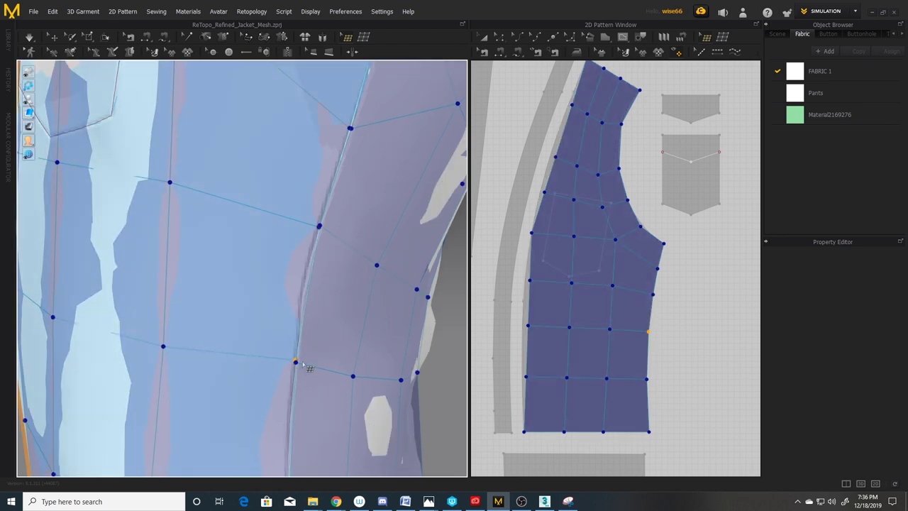
pyautogui.moveTo(244, 448); pyautogui.dragTo(313, 218, button='middle')
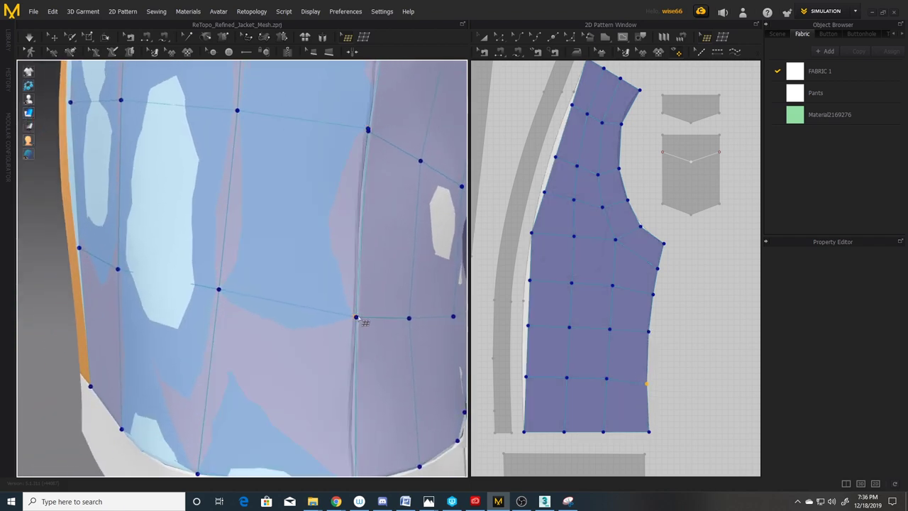
# - Examine the jacket's side seam, shoulder and back to check the panel points that border the empty back yoke
pyautogui.scroll(-3, 363, 353)
pyautogui.moveTo(376, 187); pyautogui.dragTo(320, 358, button='middle')
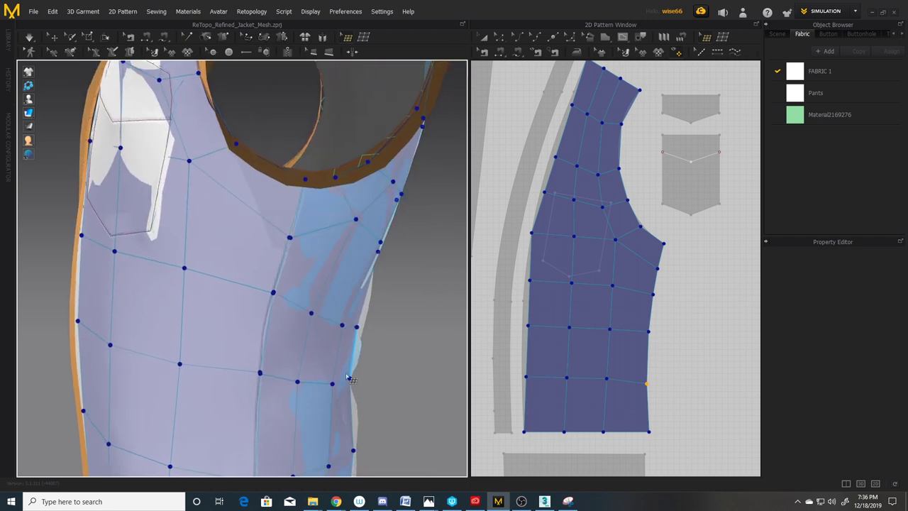
pyautogui.moveTo(222, 203); pyautogui.dragTo(263, 305, button='middle')
pyautogui.moveTo(199, 301); pyautogui.dragTo(276, 310, button='right')
pyautogui.moveTo(341, 316); pyautogui.dragTo(254, 332, button='middle')
pyautogui.moveTo(254, 332); pyautogui.dragTo(314, 293, button='right')
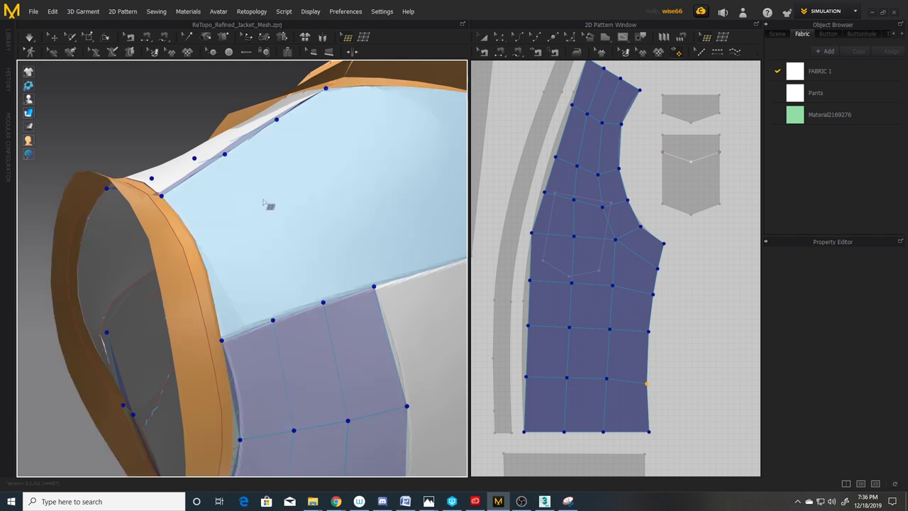
pyautogui.scroll(-5, 637, 246)
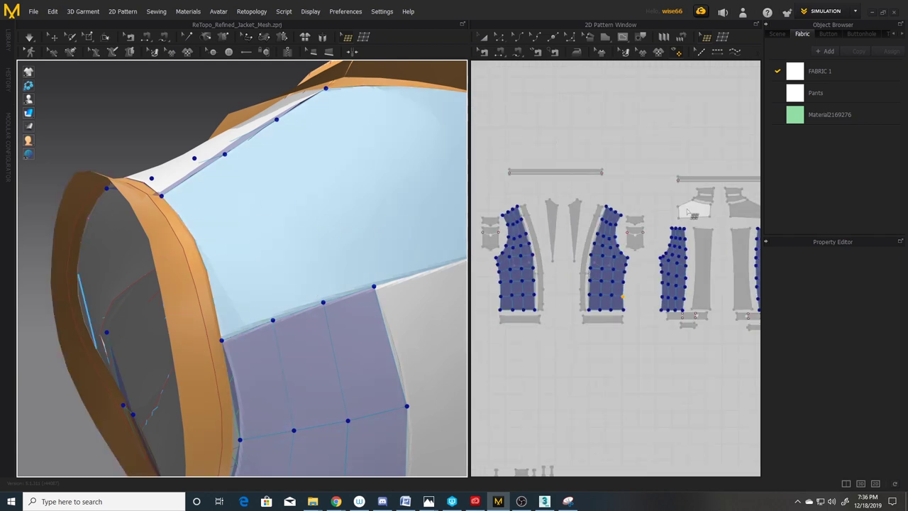
pyautogui.scroll(1, 691, 220)
pyautogui.scroll(-1, 660, 315)
pyautogui.moveTo(300, 355); pyautogui.dragTo(158, 340, button='right')
pyautogui.scroll(-4, 183, 377)
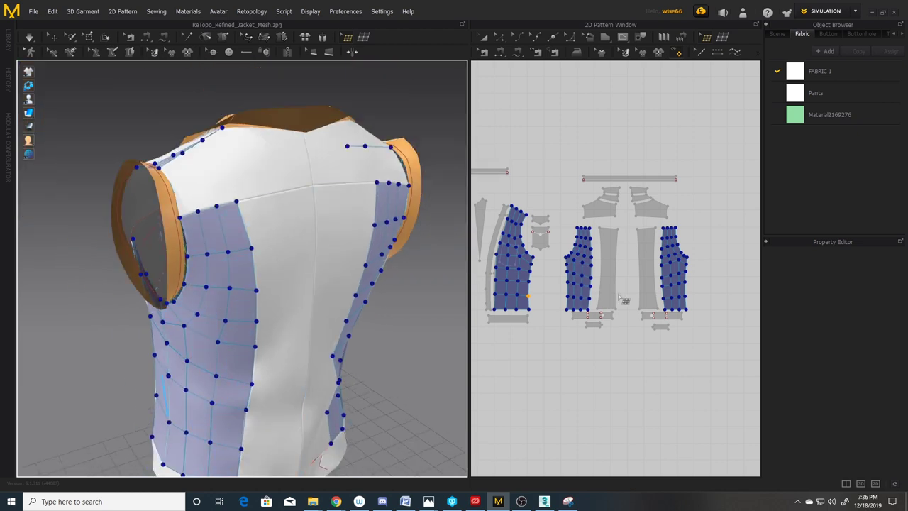
pyautogui.moveTo(273, 199); pyautogui.dragTo(342, 256, button='middle')
pyautogui.moveTo(341, 257); pyautogui.dragTo(439, 270, button='right')
# - Draw two quads filling the back yoke, divided by an edge from its bottom edge up to the shoulder-neck corner
pyautogui.scroll(5, 564, 218)
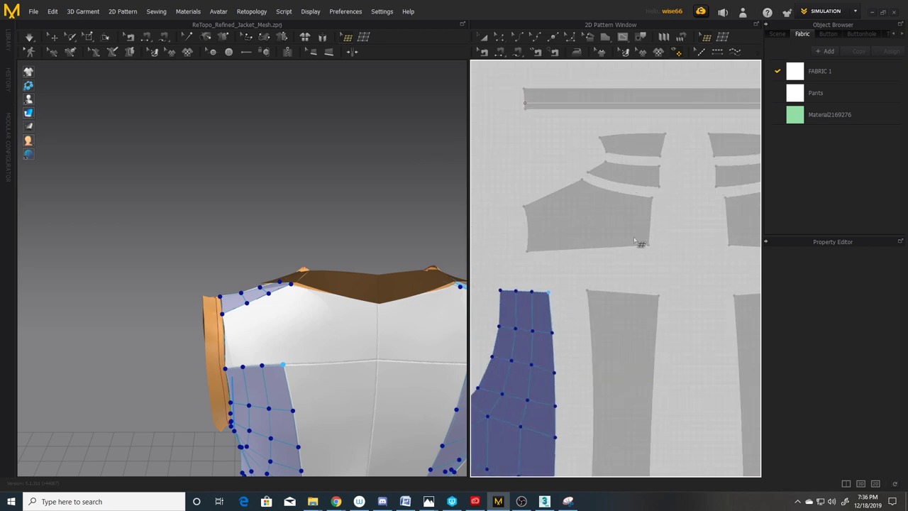
pyautogui.click(555, 237)
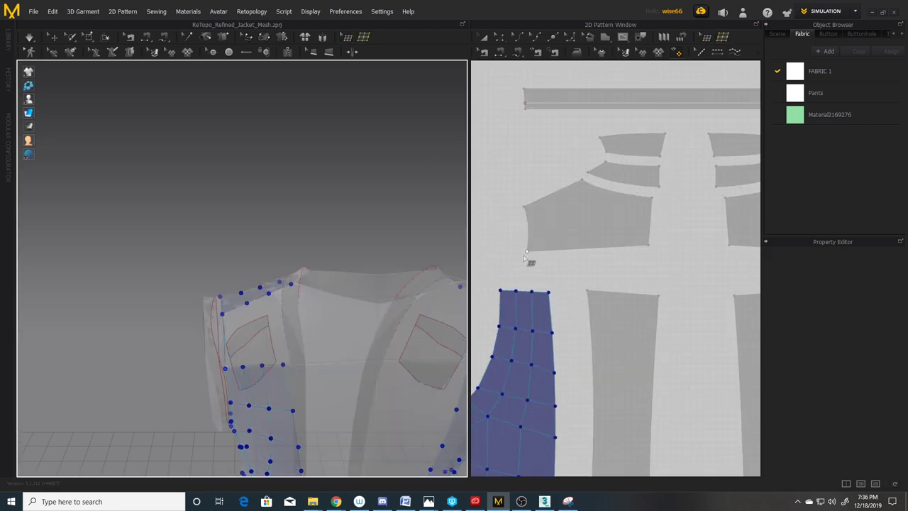
pyautogui.click(525, 255)
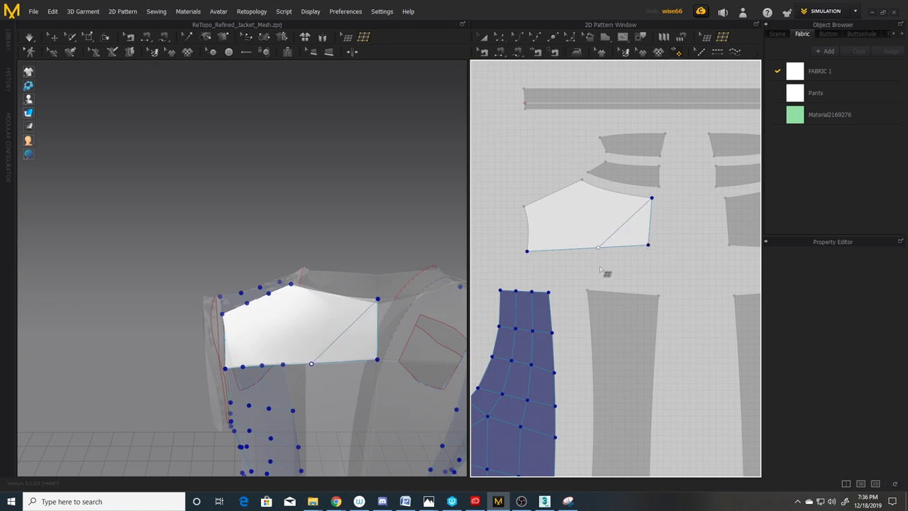
pyautogui.press('Escape')
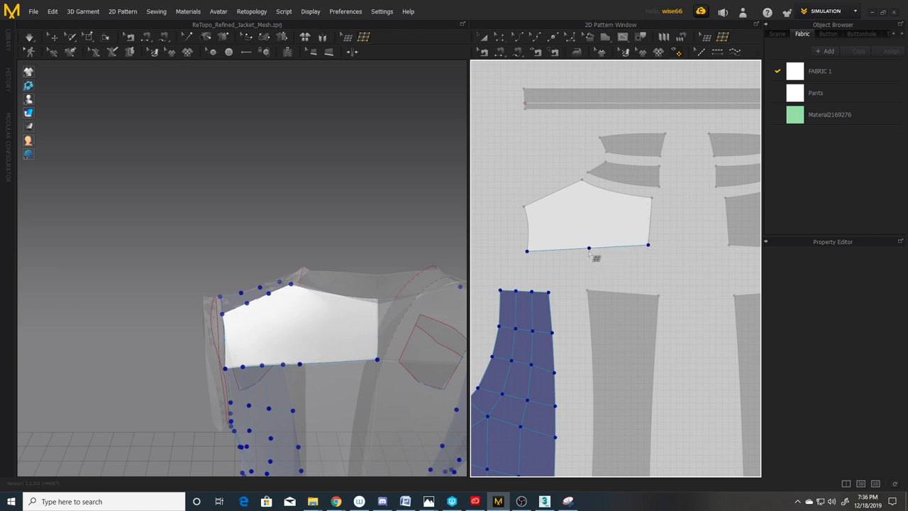
pyautogui.click(588, 248)
pyautogui.click(648, 245)
pyautogui.click(651, 197)
pyautogui.click(582, 180)
pyautogui.click(524, 206)
pyautogui.click(527, 251)
pyautogui.click(589, 248)
pyautogui.click(581, 180)
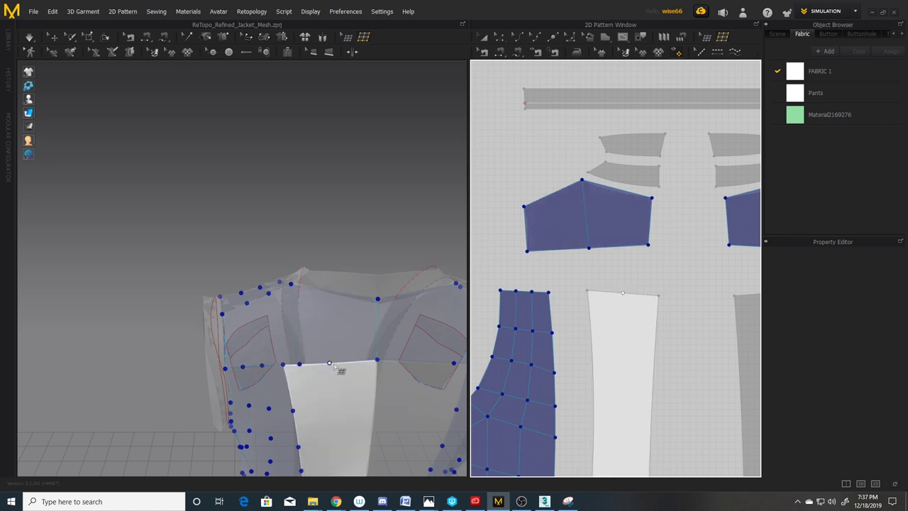
# - Slide the yoke divider's lower point onto the back side panel's upper corner, and split the outer quad lengthwise to match that panel's upper points
pyautogui.press('q')
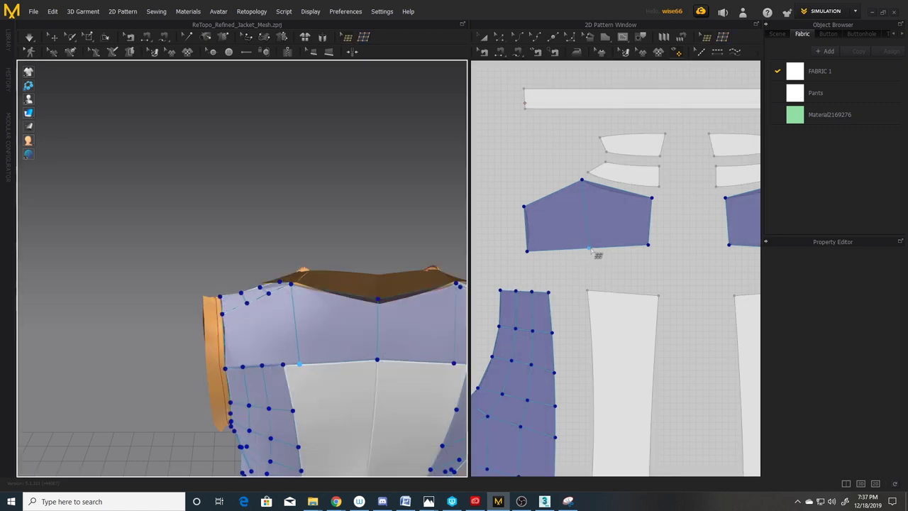
pyautogui.moveTo(590, 249); pyautogui.dragTo(577, 250)
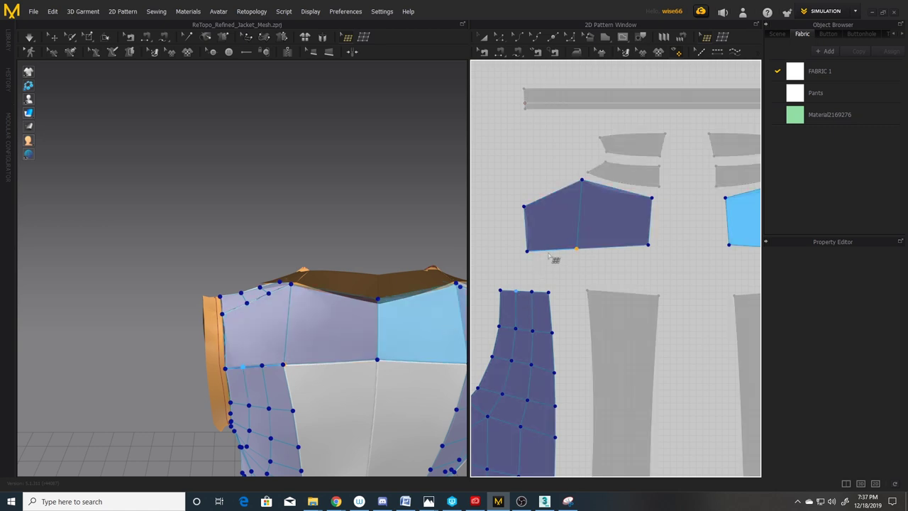
pyautogui.press('w')
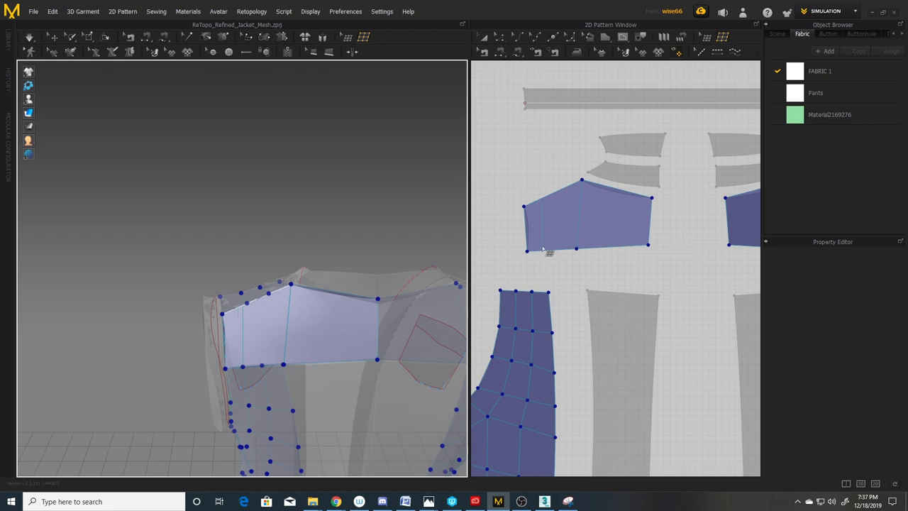
pyautogui.click(542, 249)
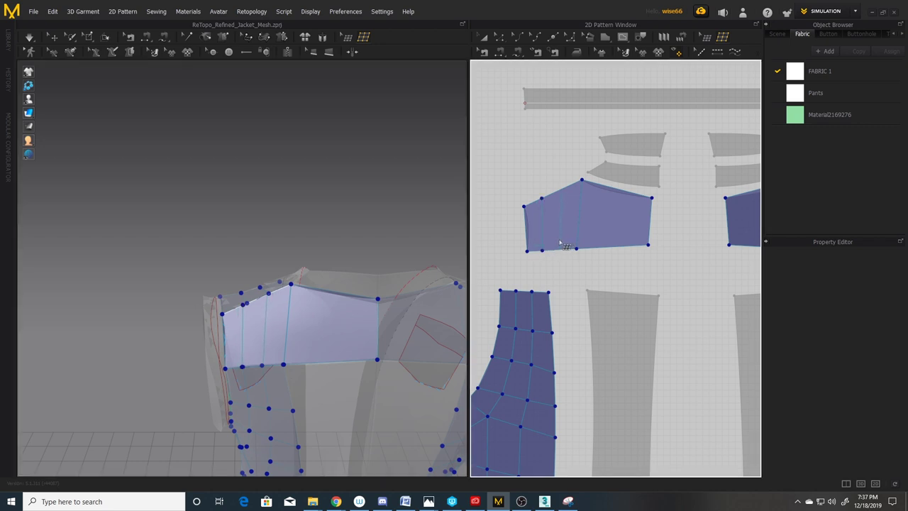
# - Align the yoke's two new shoulder-seam points with the front panel's shoulder points in the 3D view
pyautogui.moveTo(92, 304); pyautogui.dragTo(141, 376, button='right')
pyautogui.moveTo(198, 412); pyautogui.dragTo(199, 294, button='middle')
pyautogui.moveTo(277, 355); pyautogui.dragTo(379, 403, button='right')
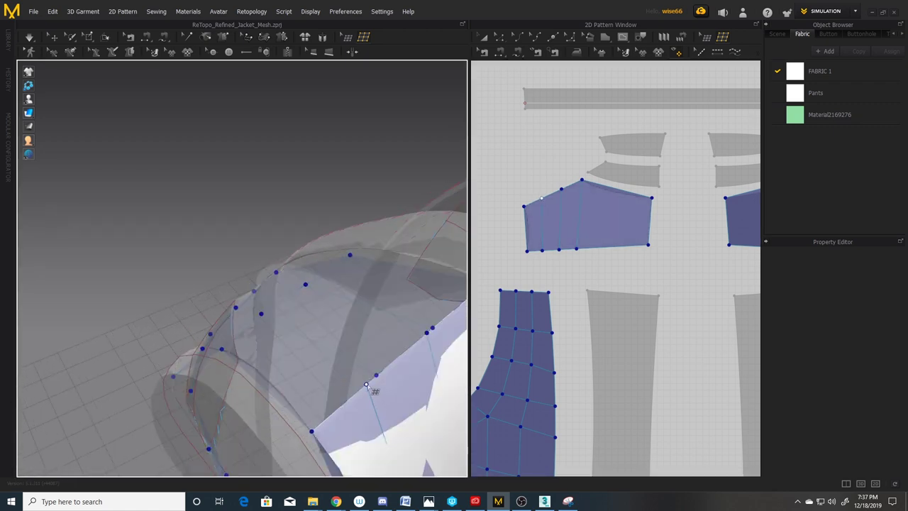
pyautogui.moveTo(366, 384); pyautogui.dragTo(376, 376)
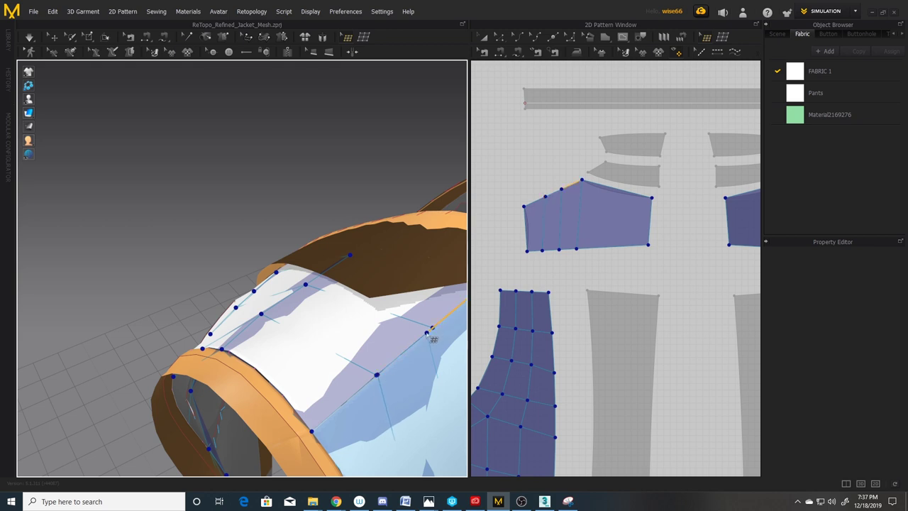
pyautogui.moveTo(429, 330); pyautogui.dragTo(179, 405, button='right')
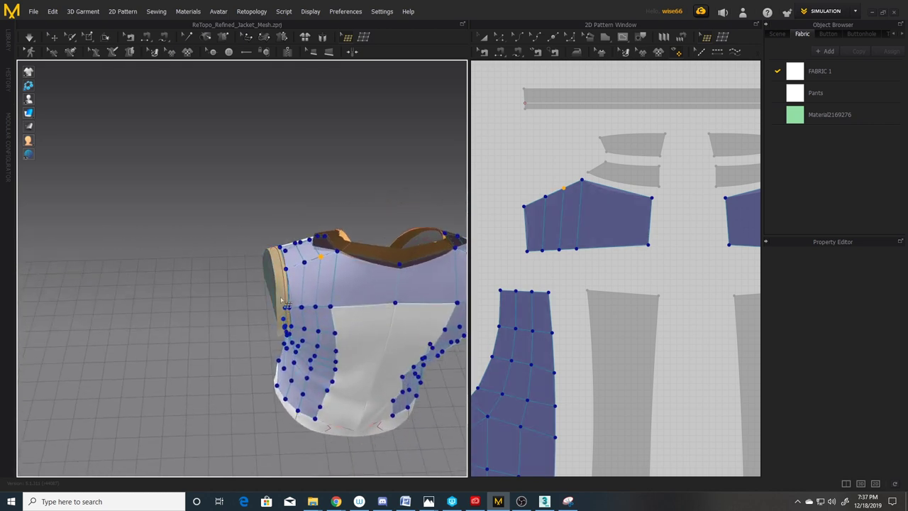
# - Split the back yoke crosswise through its middle and divide its inner section with two lengthwise edge loops
pyautogui.moveTo(254, 295); pyautogui.dragTo(366, 361, button='right')
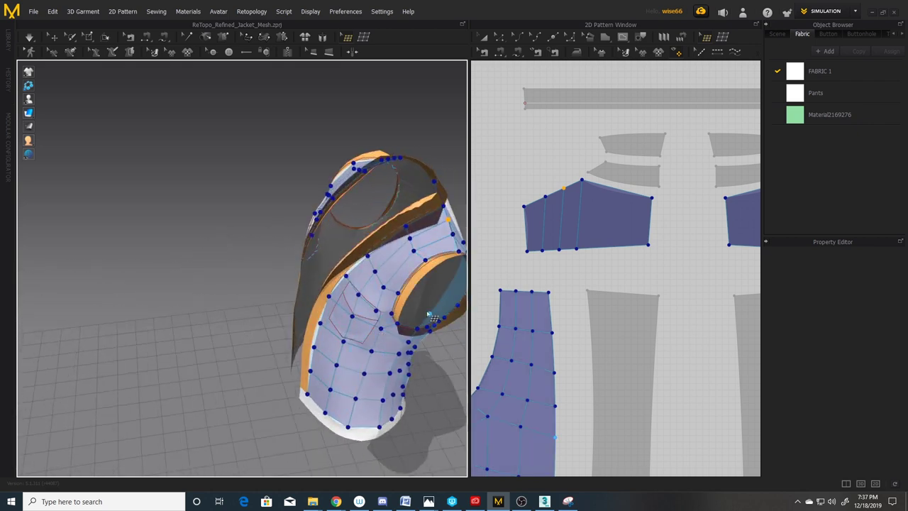
pyautogui.moveTo(404, 306); pyautogui.dragTo(311, 355, button='right')
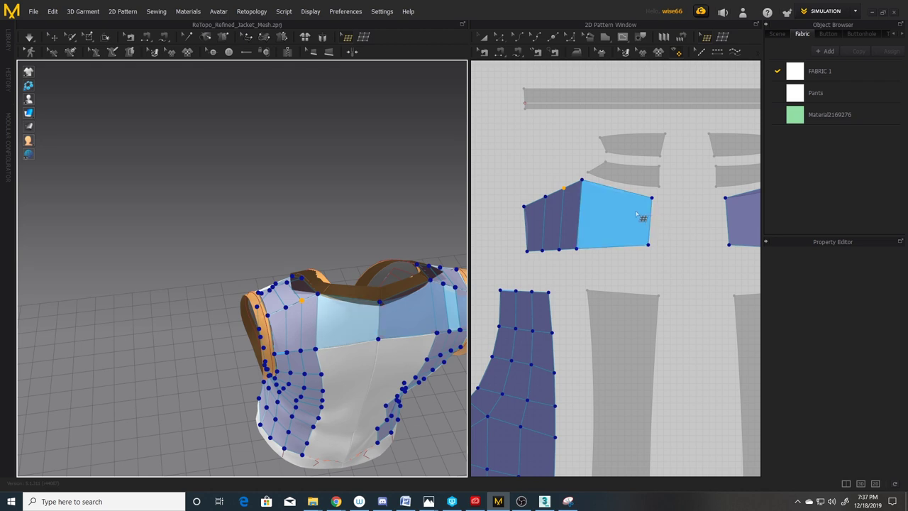
pyautogui.press('w')
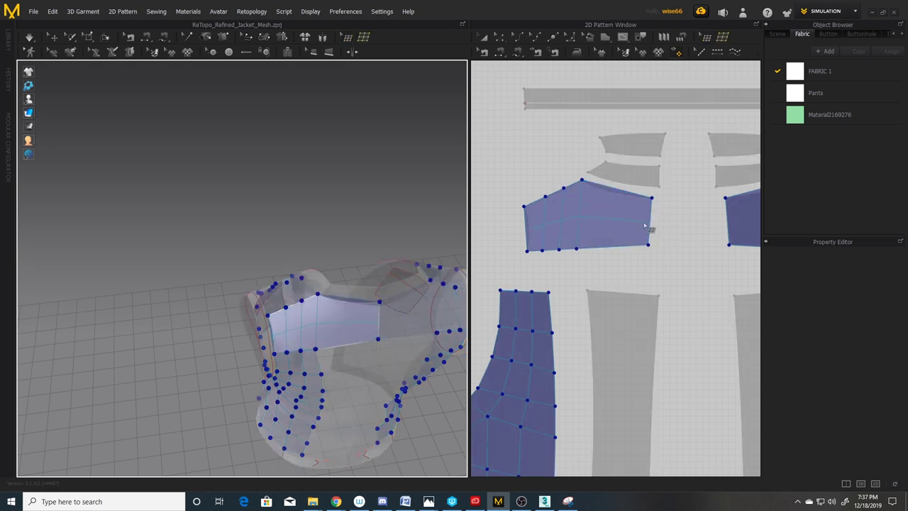
pyautogui.click(613, 226)
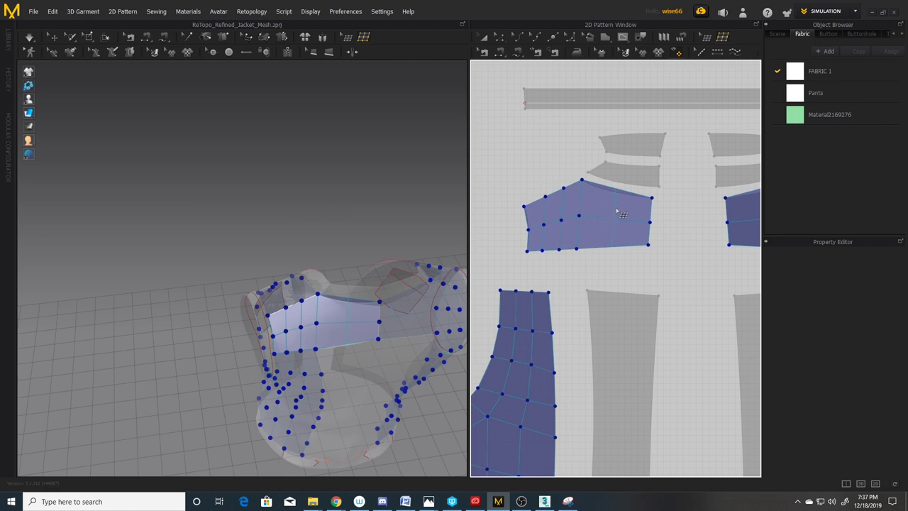
pyautogui.click(617, 211)
pyautogui.hotkey('ctrl', 'z')
pyautogui.click(601, 213)
pyautogui.click(624, 221)
# - Start the topology on the long narrow strip above the back yoke, after checking the armhole band in 3D
pyautogui.moveTo(229, 360); pyautogui.dragTo(236, 367, button='middle')
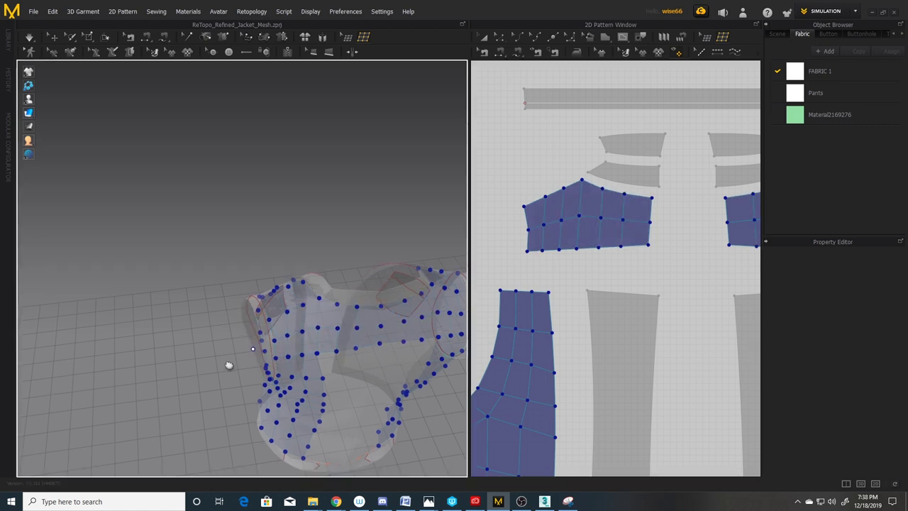
pyautogui.moveTo(237, 367); pyautogui.dragTo(391, 333, button='right')
pyautogui.scroll(2, 391, 331)
pyautogui.moveTo(433, 318); pyautogui.dragTo(387, 313, button='middle')
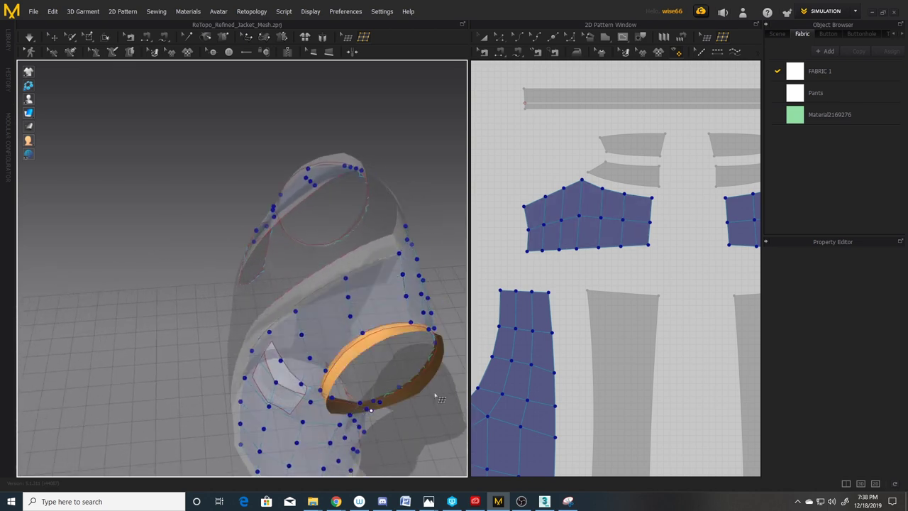
pyautogui.scroll(-5, 719, 213)
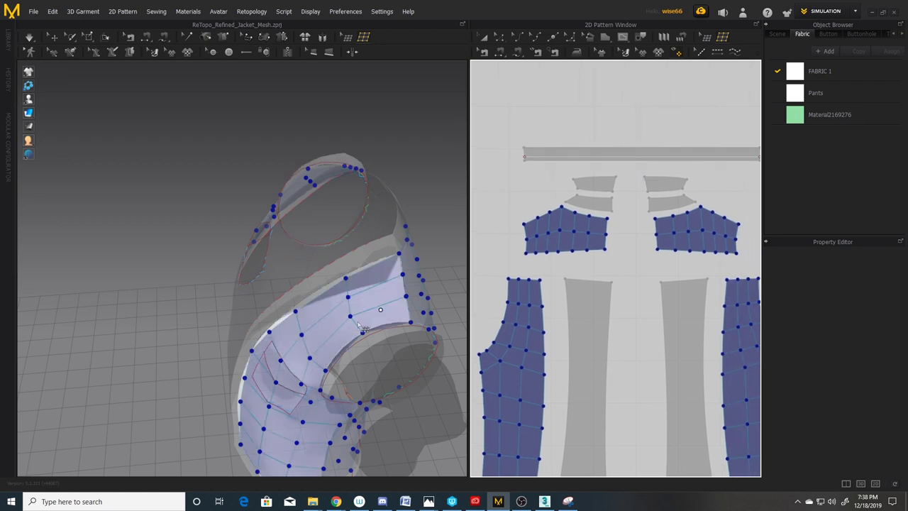
pyautogui.moveTo(715, 165); pyautogui.dragTo(704, 200, button='right')
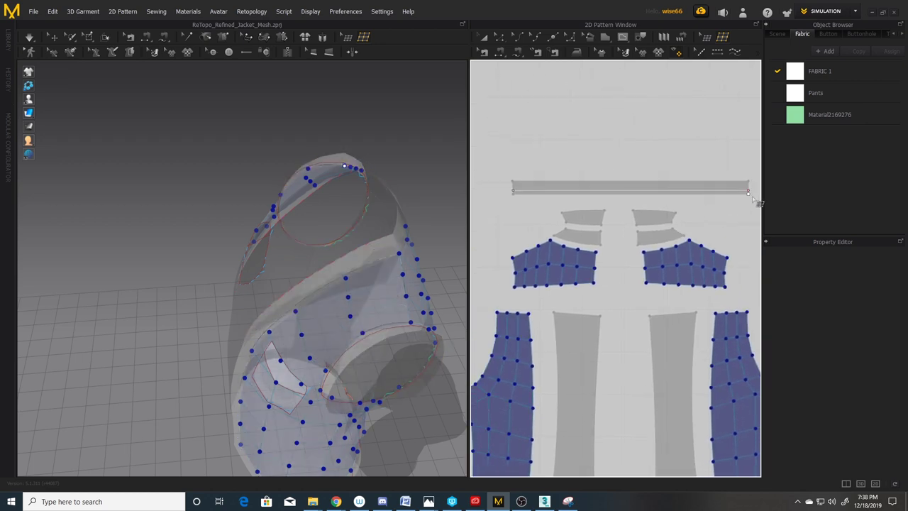
pyautogui.click(525, 189)
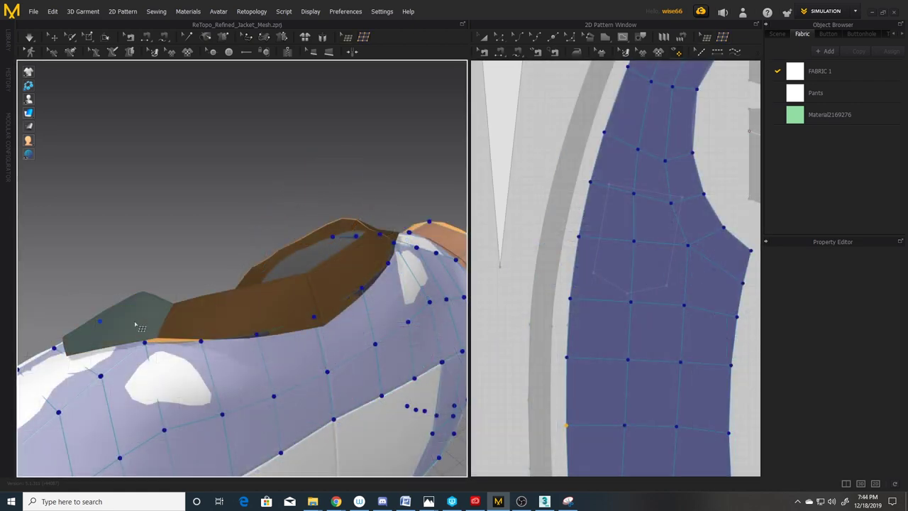
# - Hide the four inner facing pieces along the neckline and front opening in the 3D view, using Transform Pattern to select them
pyautogui.click(137, 349)
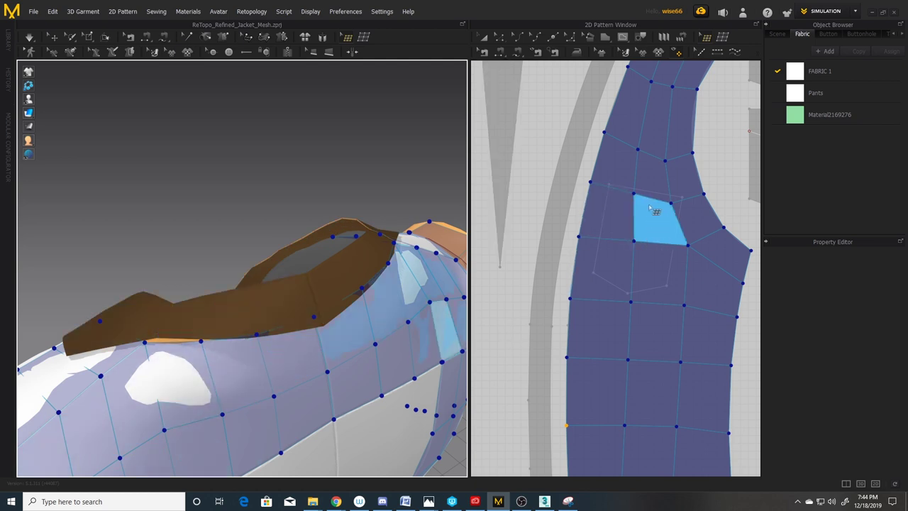
pyautogui.scroll(-5, 647, 234)
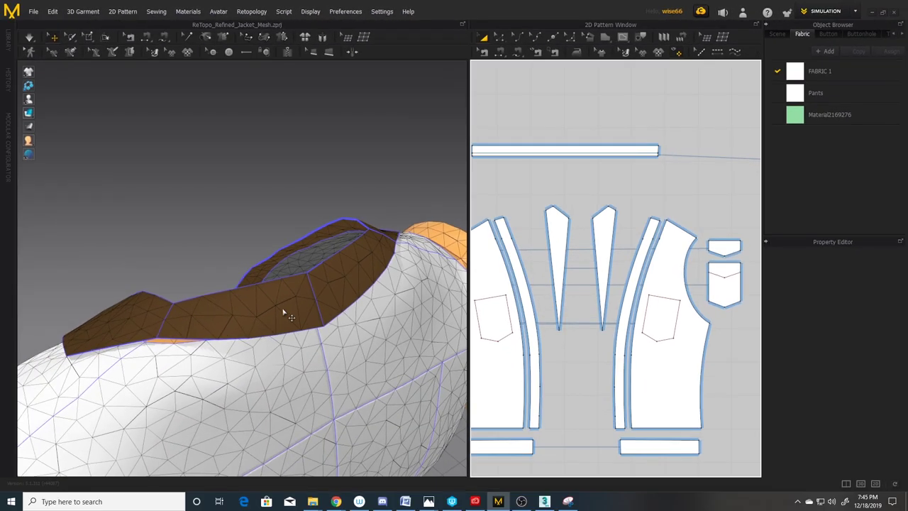
pyautogui.click(284, 308)
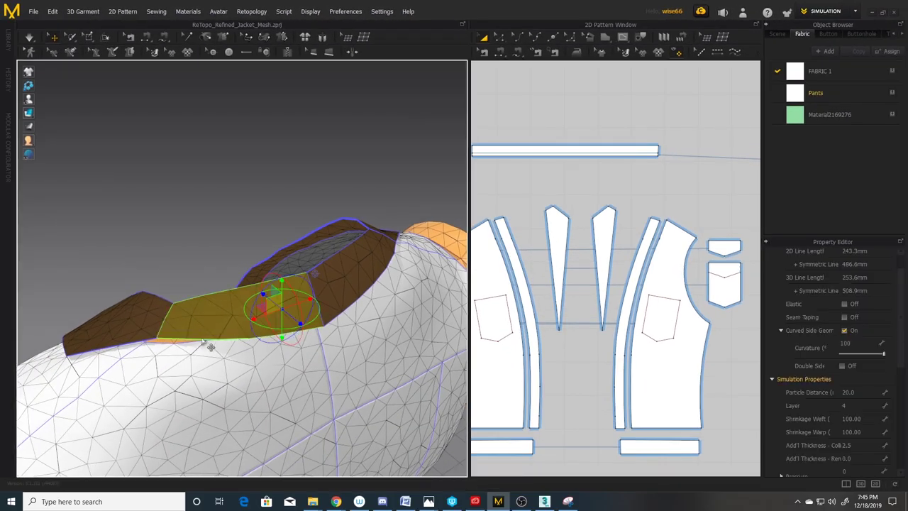
pyautogui.keyDown('shift'); pyautogui.click(144, 324); pyautogui.keyUp('shift')
pyautogui.keyDown('shift'); pyautogui.click(367, 248); pyautogui.keyUp('shift')
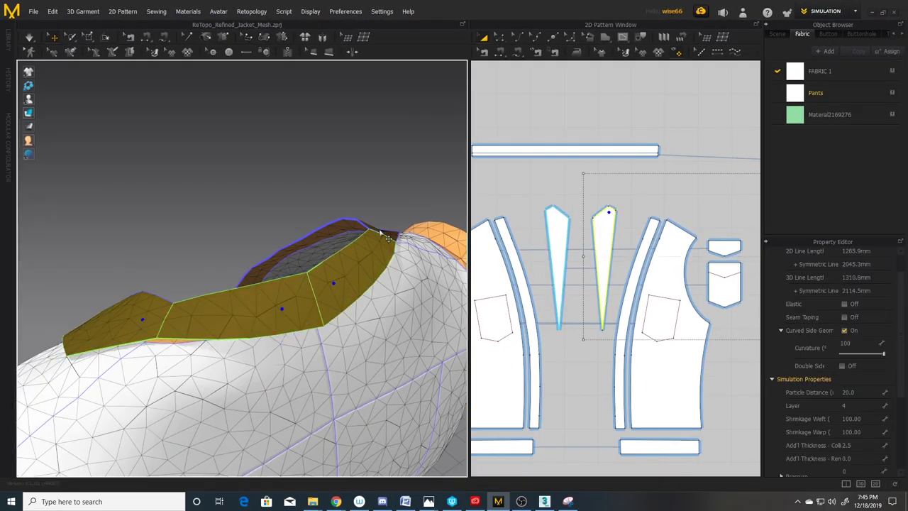
pyautogui.moveTo(136, 365); pyautogui.dragTo(264, 353, button='right')
pyautogui.moveTo(187, 381); pyautogui.dragTo(180, 319, button='middle')
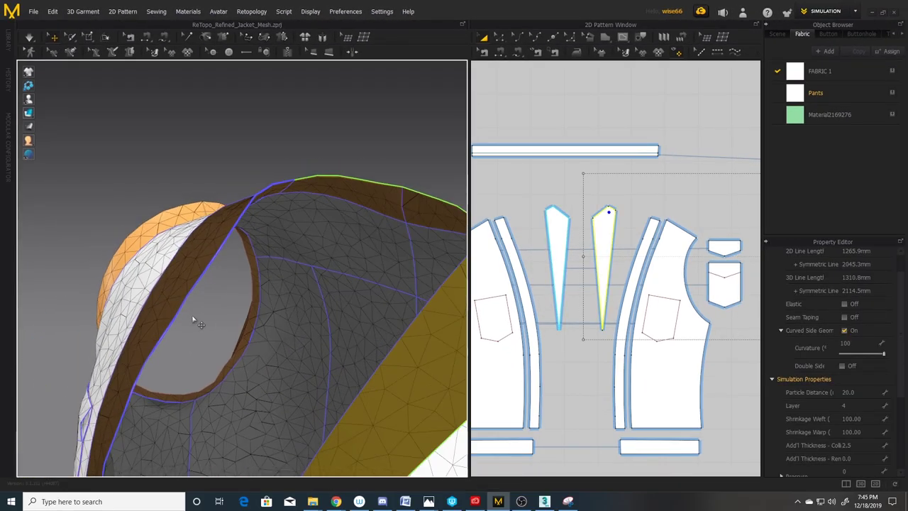
pyautogui.keyDown('shift'); pyautogui.click(178, 289); pyautogui.keyUp('shift')
pyautogui.moveTo(179, 289); pyautogui.dragTo(451, 366, button='right')
pyautogui.moveTo(552, 285); pyautogui.dragTo(576, 330, button='right')
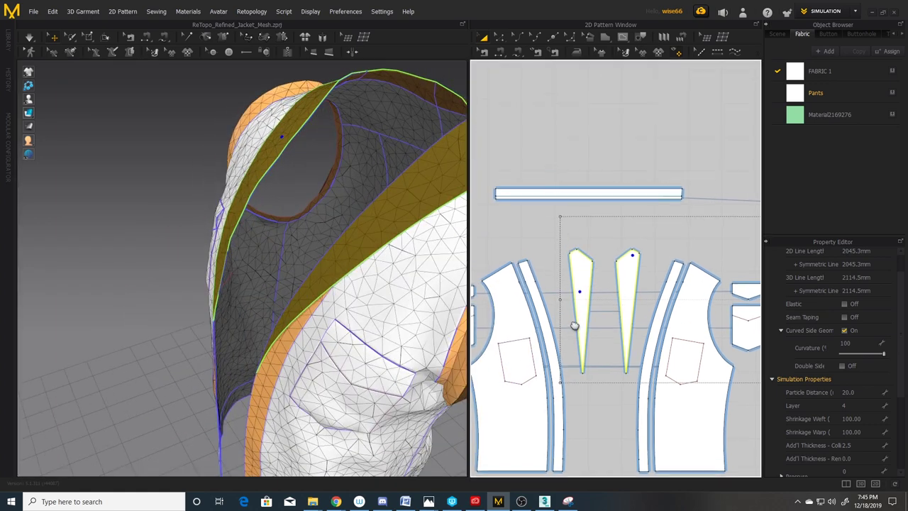
pyautogui.rightClick(585, 267)
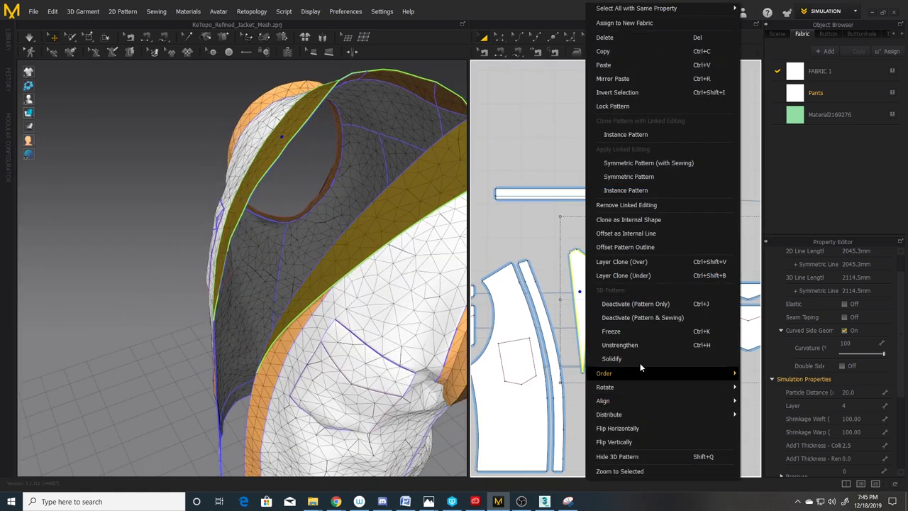
pyautogui.click(624, 456)
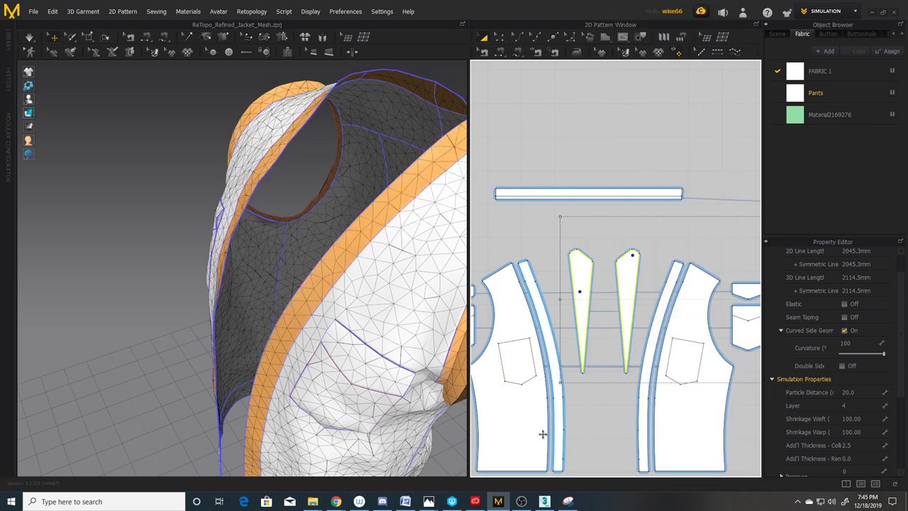
# - Return to Edit Topology and view the shoulder and neckline points with the inner facings hidden
pyautogui.click(710, 40)
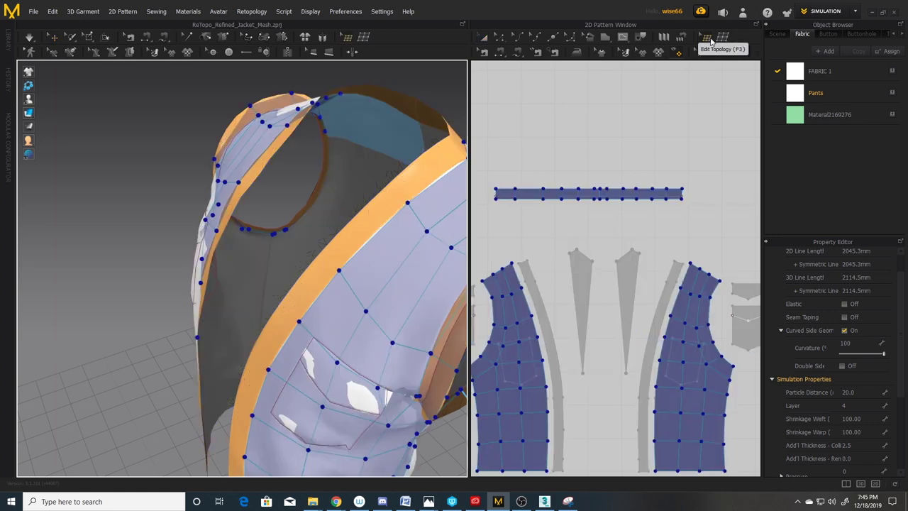
pyautogui.moveTo(316, 257); pyautogui.dragTo(53, 305, button='right')
pyautogui.moveTo(183, 275); pyautogui.dragTo(234, 283, button='right')
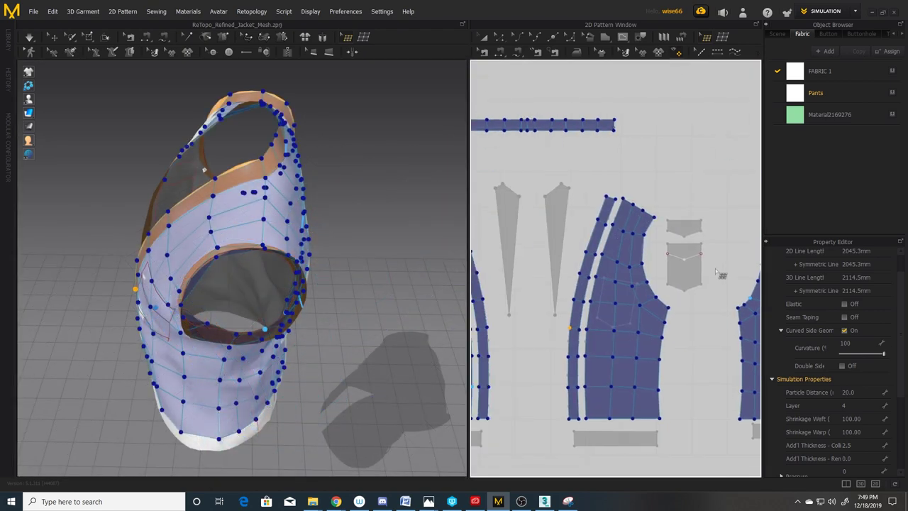
# - Draw a single quad over the body of the chest pocket pattern in the 2D pattern view
pyautogui.moveTo(718, 273); pyautogui.dragTo(672, 282, button='right')
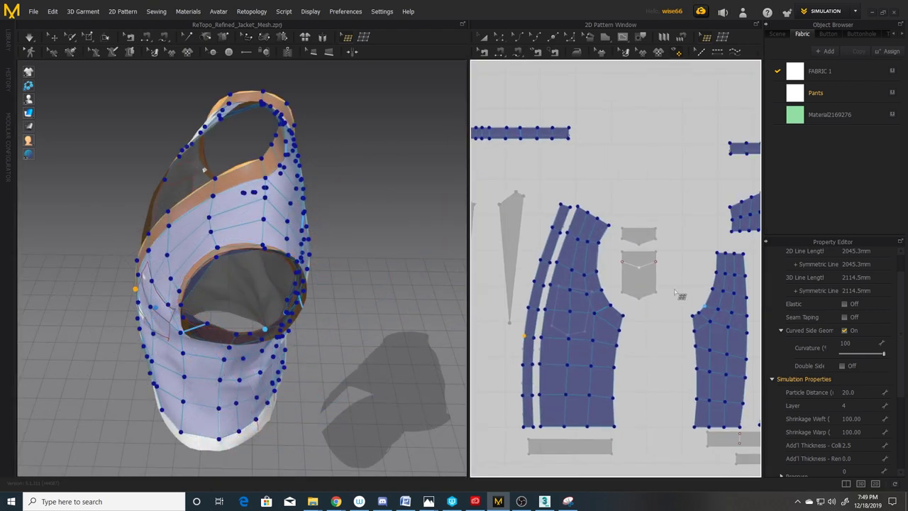
pyautogui.press('Escape')
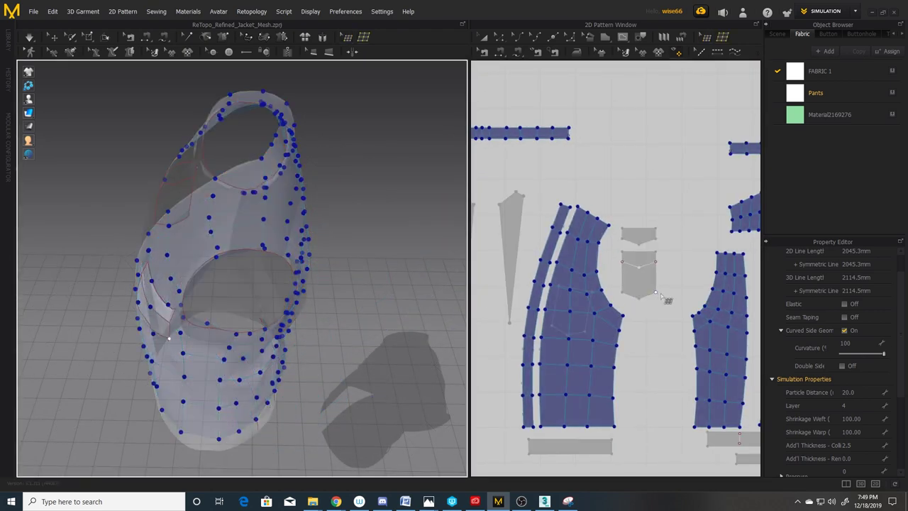
pyautogui.click(654, 290)
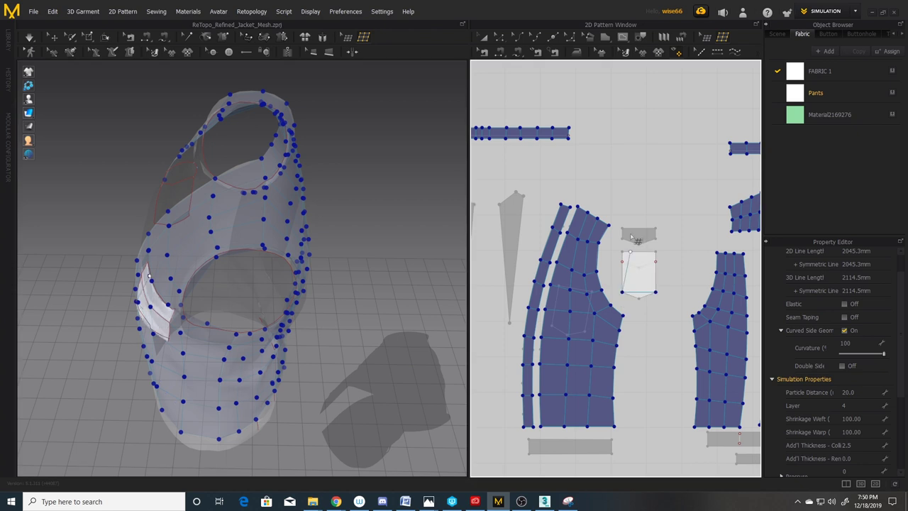
pyautogui.click(655, 292)
pyautogui.scroll(2, 658, 286)
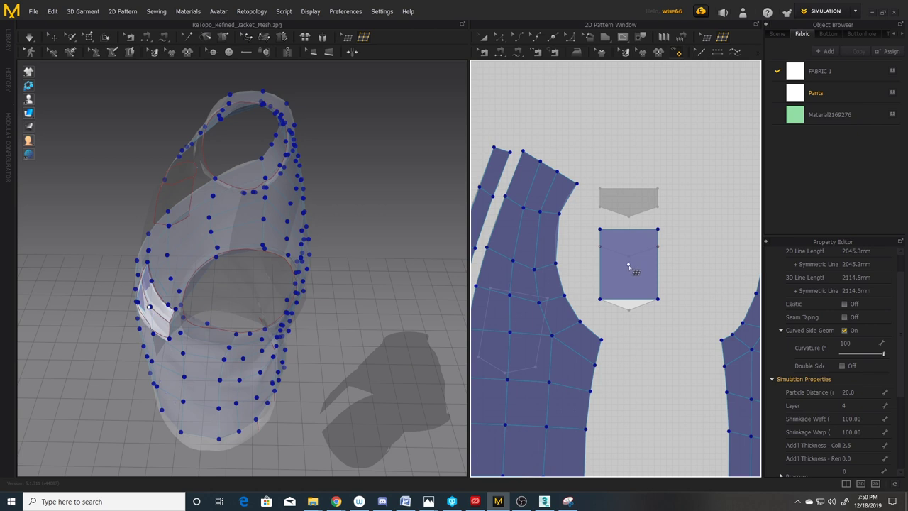
# - Switch to Edit Topology and subdivide the pocket's quad with Add Division (Current Pattern)
pyautogui.rightClick(628, 265)
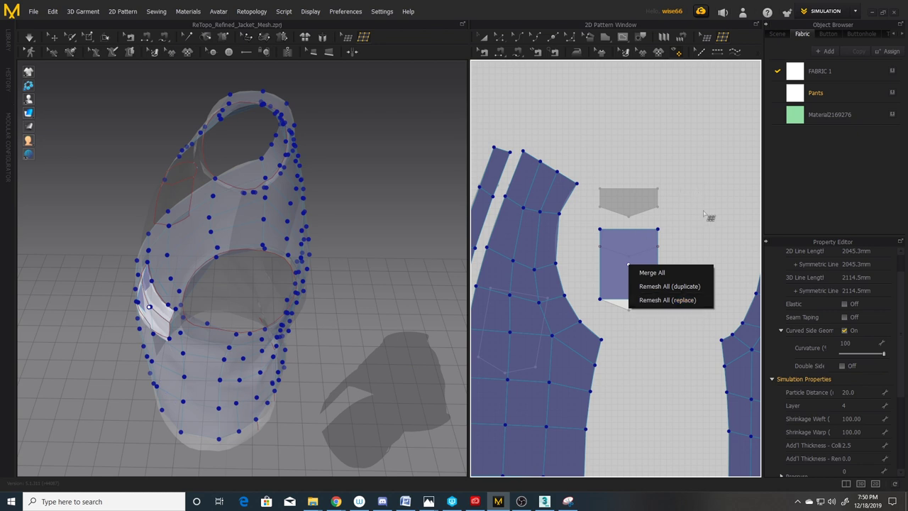
pyautogui.click(711, 38)
pyautogui.rightClick(624, 277)
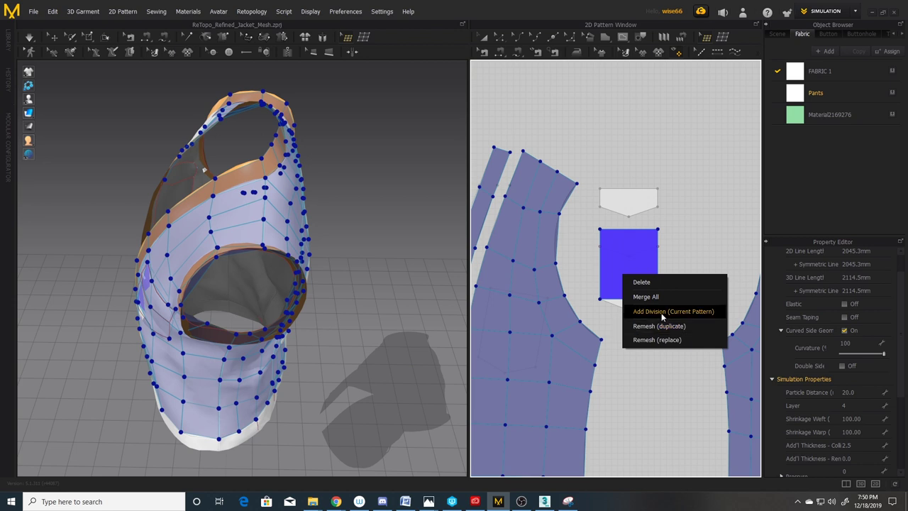
pyautogui.click(662, 317)
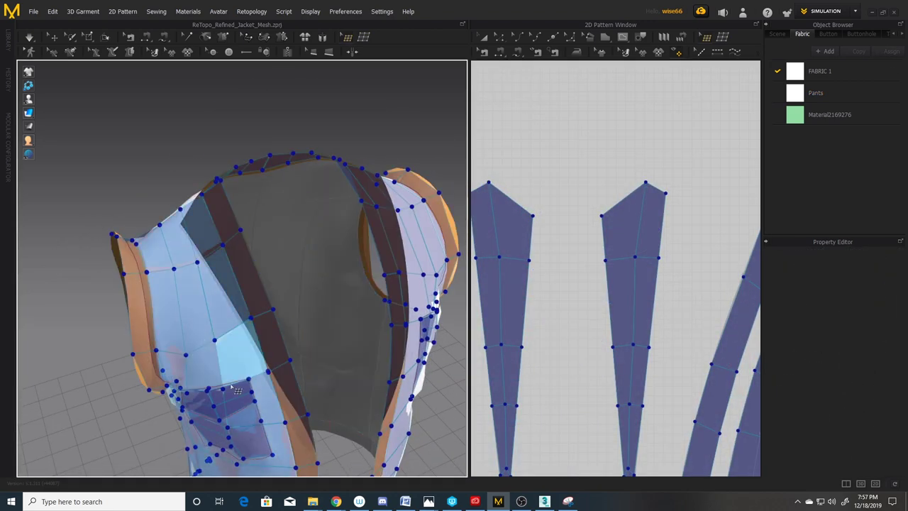
# - Examine the topology across the jacket's fronts, neckline, pockets and sides in 3D
pyautogui.moveTo(186, 430); pyautogui.dragTo(254, 320, button='middle')
pyautogui.moveTo(278, 375); pyautogui.dragTo(291, 216, button='middle')
pyautogui.scroll(-8, 555, 376)
pyautogui.scroll(5, 542, 300)
pyautogui.scroll(-2, 544, 298)
pyautogui.scroll(-3, 542, 298)
pyautogui.moveTo(312, 228); pyautogui.dragTo(266, 300, button='middle')
pyautogui.scroll(-2, 292, 385)
pyautogui.scroll(-3, 298, 276)
pyautogui.moveTo(287, 246); pyautogui.dragTo(163, 374, button='right')
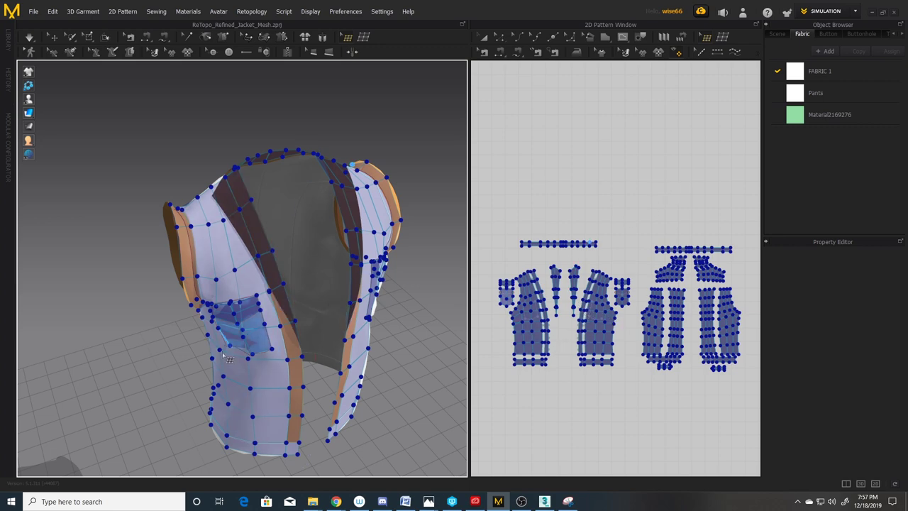
pyautogui.moveTo(181, 387); pyautogui.dragTo(186, 353, button='middle')
pyautogui.moveTo(175, 386); pyautogui.dragTo(244, 365, button='right')
pyautogui.scroll(3, 303, 346)
pyautogui.moveTo(304, 347); pyautogui.dragTo(179, 367, button='right')
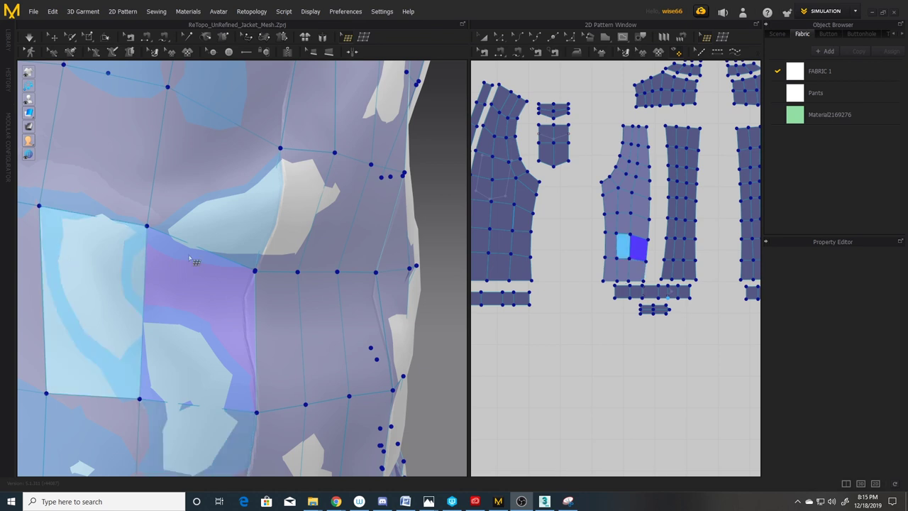
# - Examine how the unrefined jacket's quads line up along the side, front and back panel seams in 3D
pyautogui.scroll(-6, 209, 256)
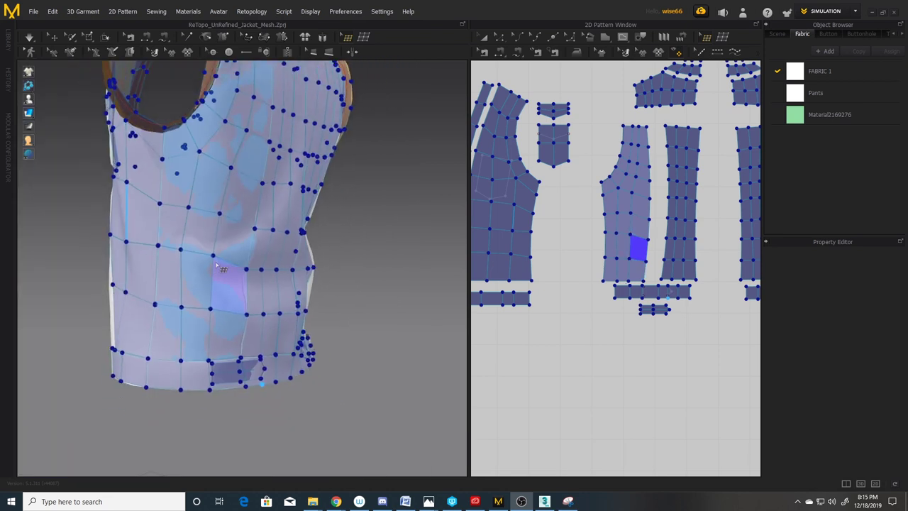
pyautogui.moveTo(125, 237); pyautogui.dragTo(355, 369, button='right')
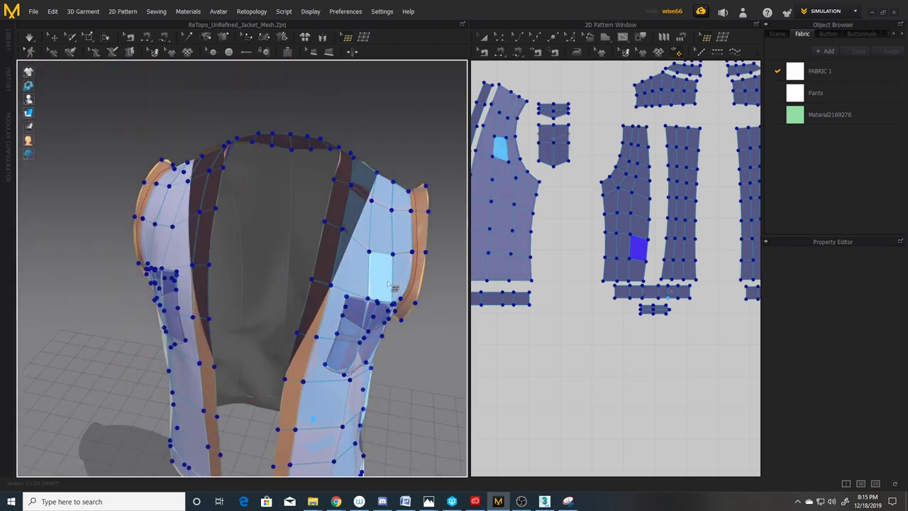
pyautogui.moveTo(389, 284); pyautogui.dragTo(346, 345, button='right')
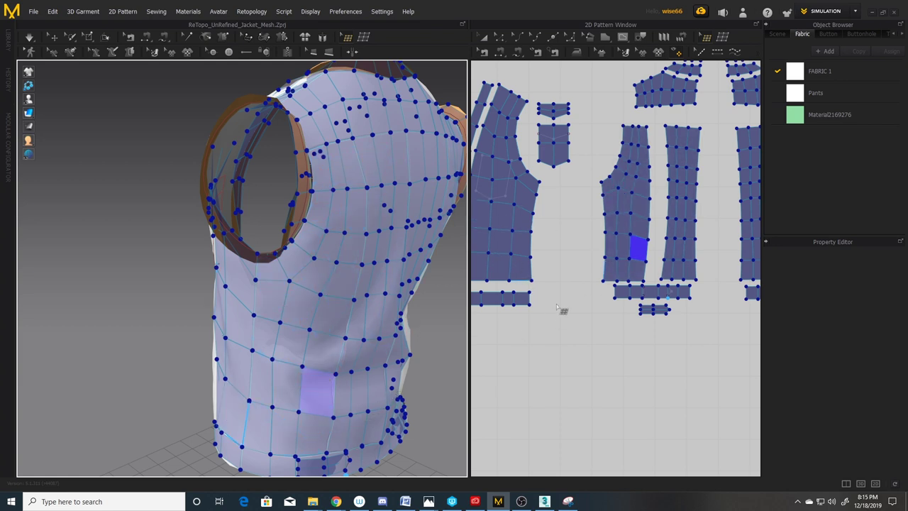
pyautogui.moveTo(654, 198); pyautogui.dragTo(640, 207, button='middle')
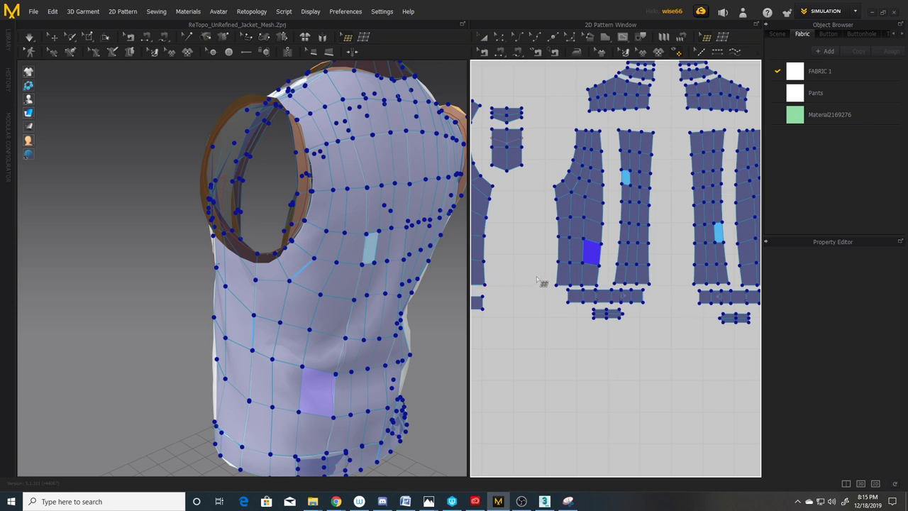
pyautogui.rightClick(590, 254)
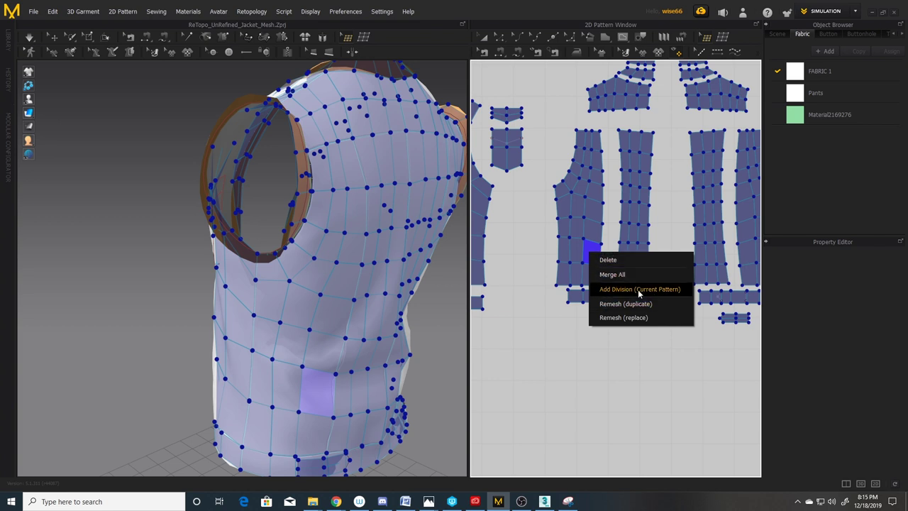
pyautogui.click(434, 311)
pyautogui.moveTo(365, 405); pyautogui.dragTo(304, 362, button='middle')
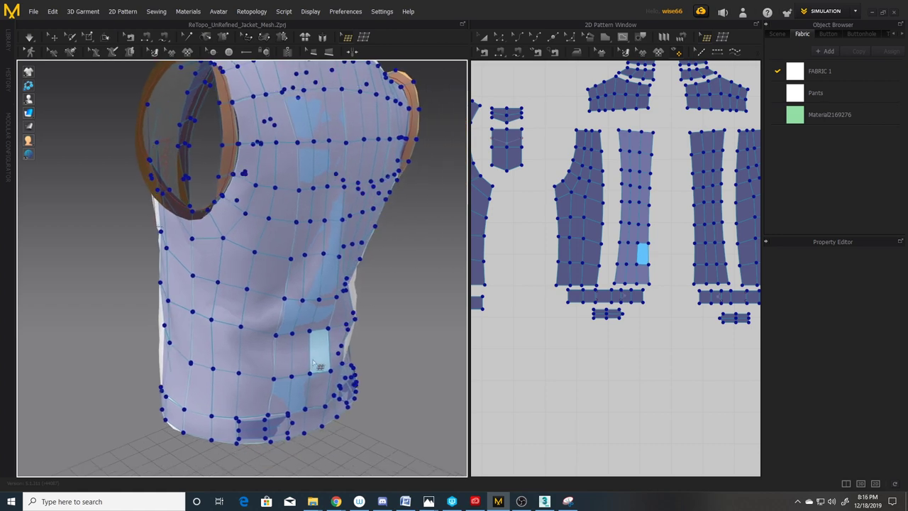
pyautogui.moveTo(305, 365); pyautogui.dragTo(332, 329, button='right')
pyautogui.scroll(3, 355, 355)
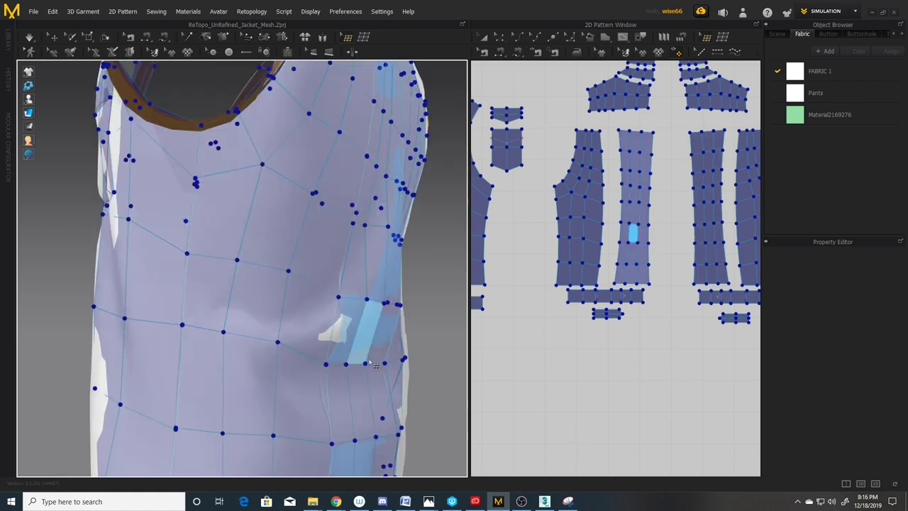
pyautogui.moveTo(376, 366); pyautogui.dragTo(308, 279, button='middle')
pyautogui.moveTo(308, 279); pyautogui.dragTo(292, 334, button='right')
pyautogui.scroll(3, 289, 336)
pyautogui.moveTo(253, 377); pyautogui.dragTo(281, 320, button='middle')
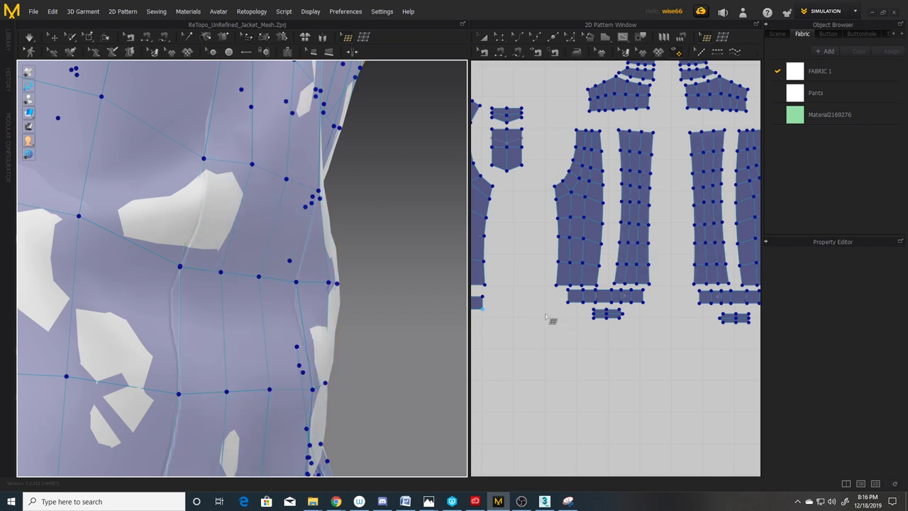
# - Show the division and remesh options for a single quad in the narrow back panel without applying any
pyautogui.rightClick(634, 234)
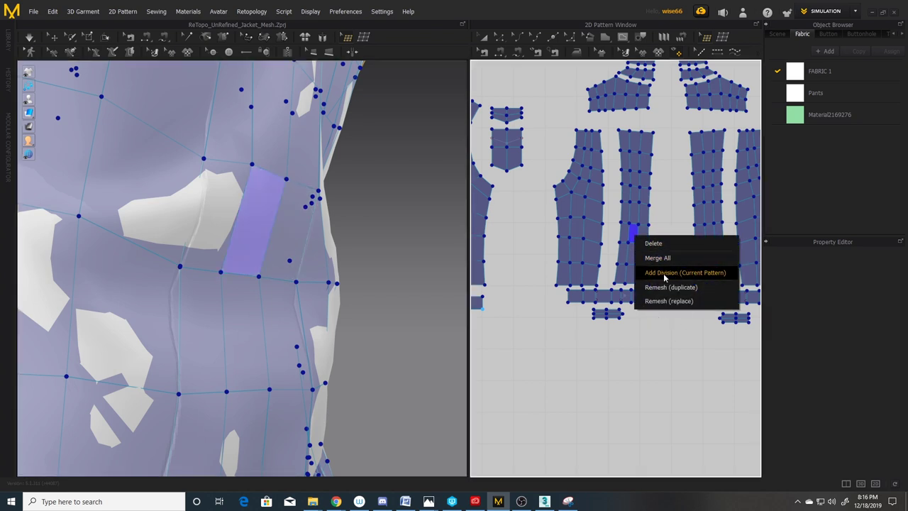
pyautogui.click(549, 341)
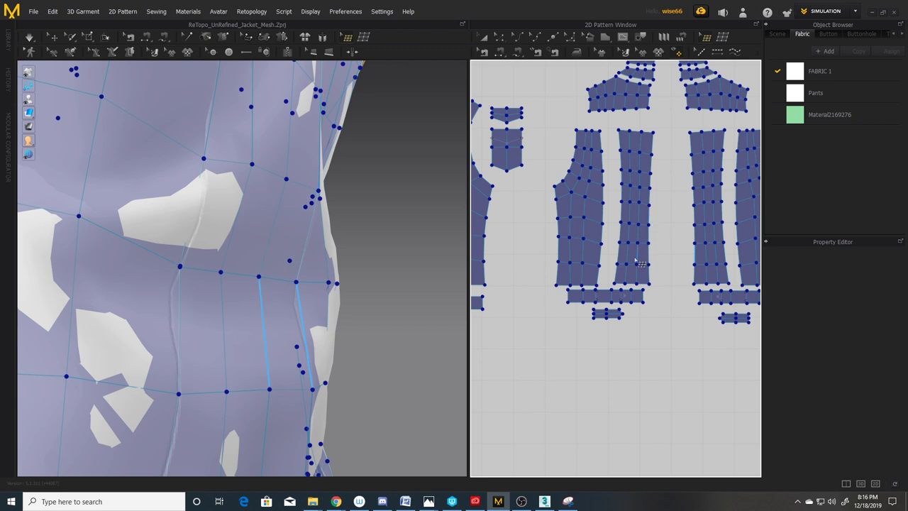
pyautogui.click(628, 233)
pyautogui.rightClick(633, 234)
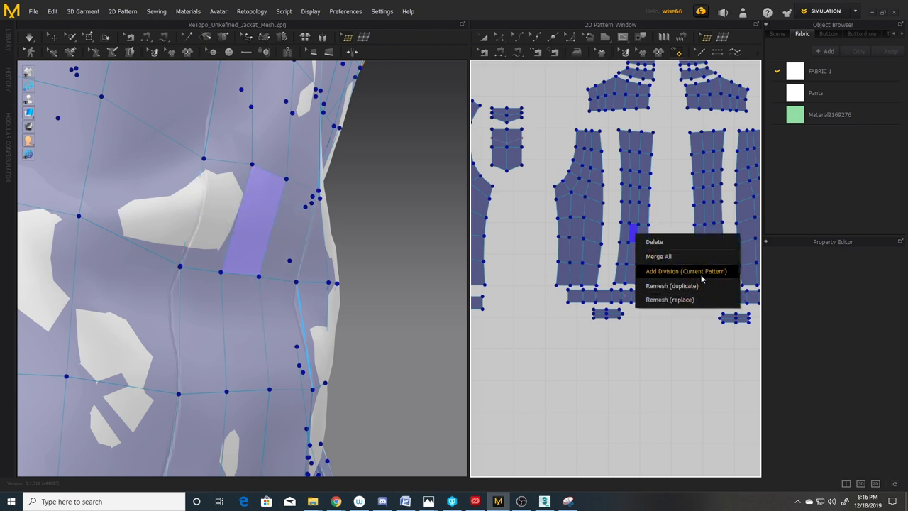
pyautogui.click(670, 242)
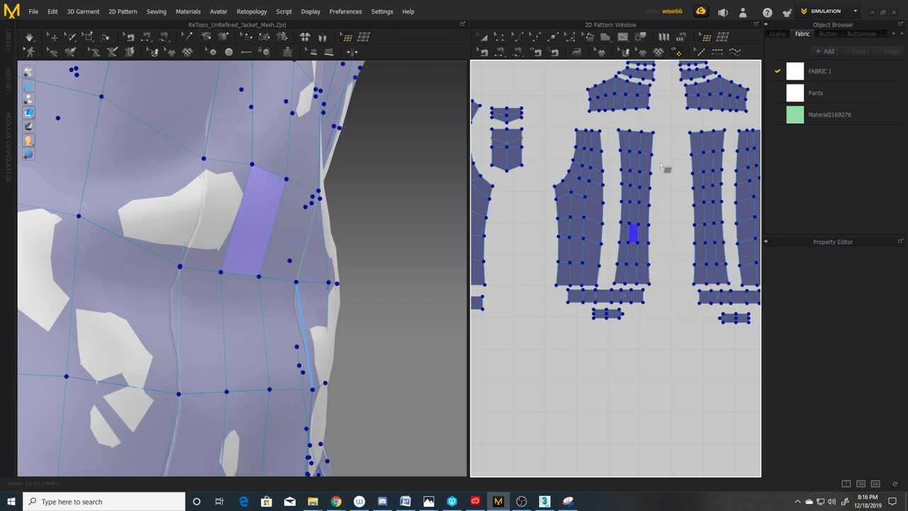
# - Subdivide the topology of every jacket pattern with Add All Division and inspect the denser quads in 3D
pyautogui.rightClick(666, 205)
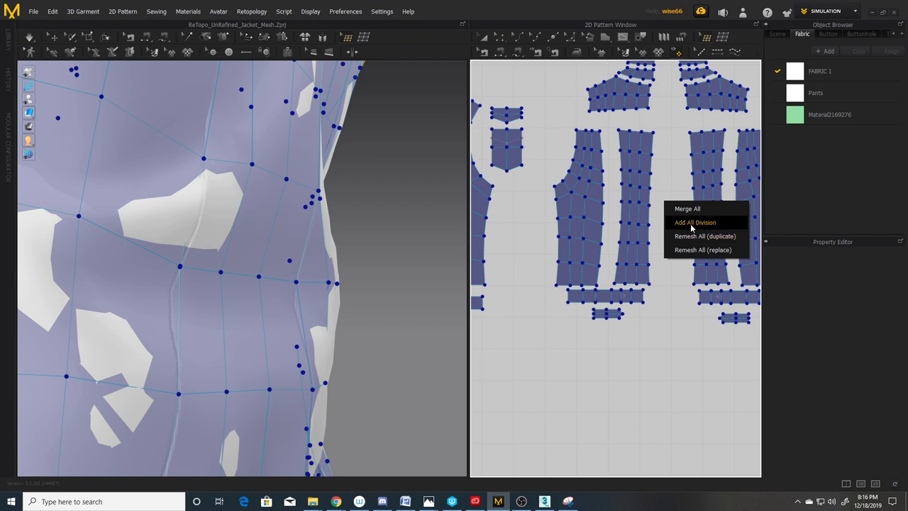
pyautogui.click(691, 223)
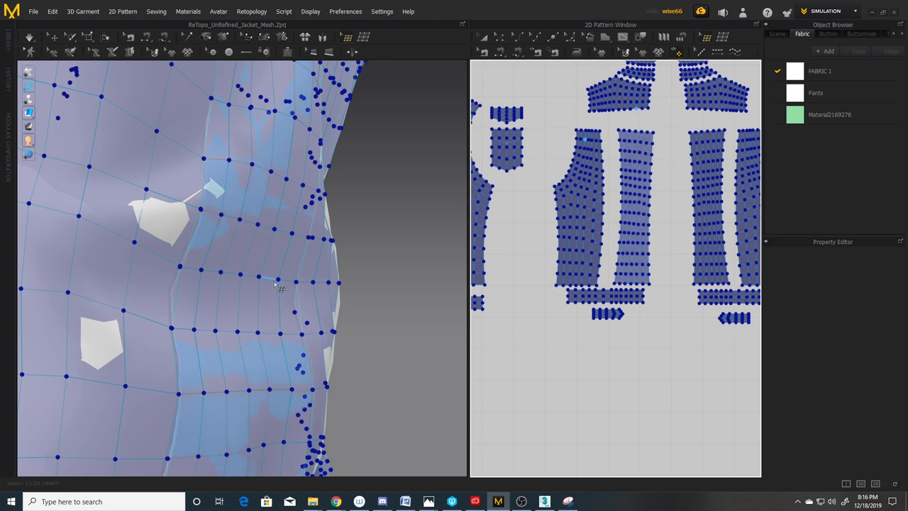
pyautogui.scroll(-3, 631, 256)
pyautogui.moveTo(604, 216); pyautogui.dragTo(620, 252, button='middle')
pyautogui.scroll(-10, 212, 308)
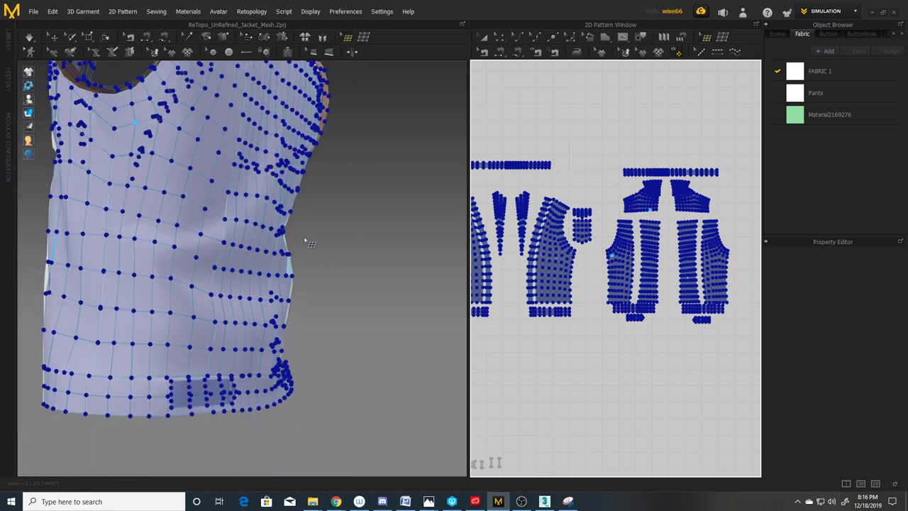
pyautogui.moveTo(226, 344); pyautogui.dragTo(261, 347, button='right')
pyautogui.moveTo(574, 273); pyautogui.dragTo(588, 303, button='middle')
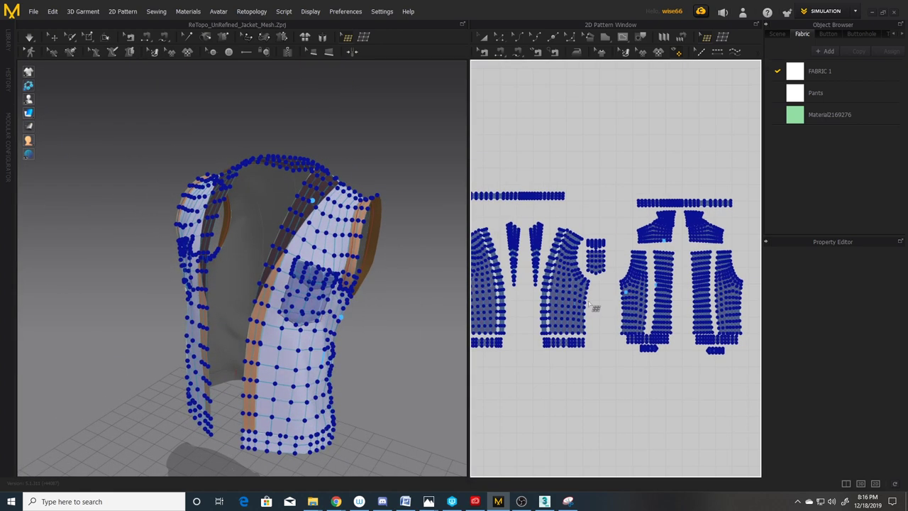
# - Check the jacket with Transform Pattern, return to the Retopology tool and generate copies of all patterns with Remesh All (duplicate)
pyautogui.click(484, 37)
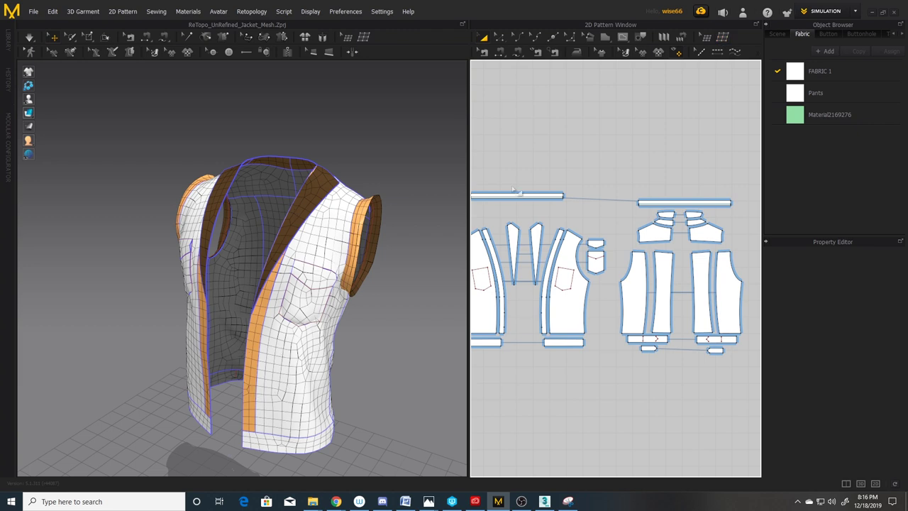
pyautogui.click(724, 39)
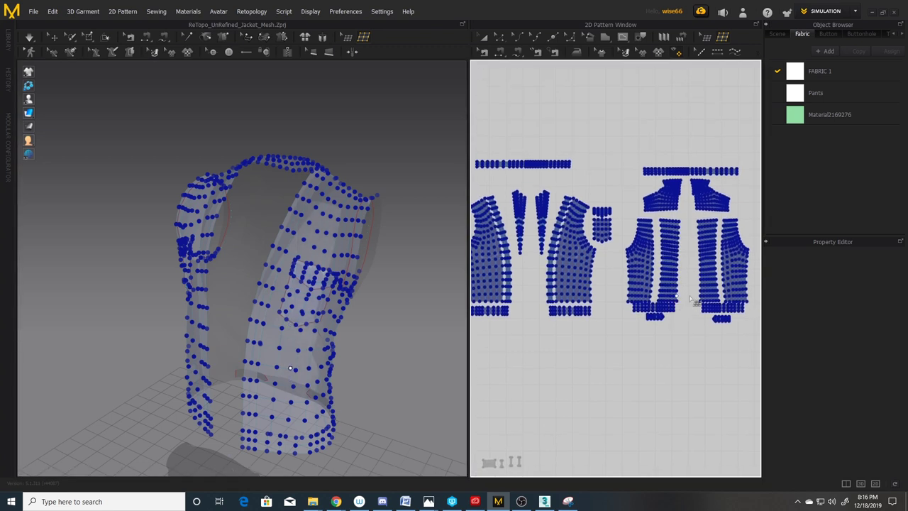
pyautogui.scroll(3, 681, 316)
pyautogui.rightClick(565, 264)
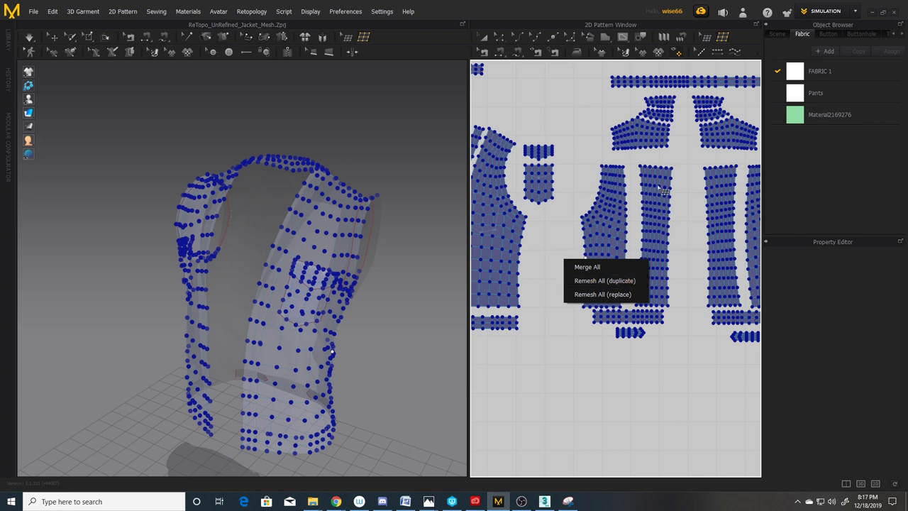
pyautogui.click(611, 282)
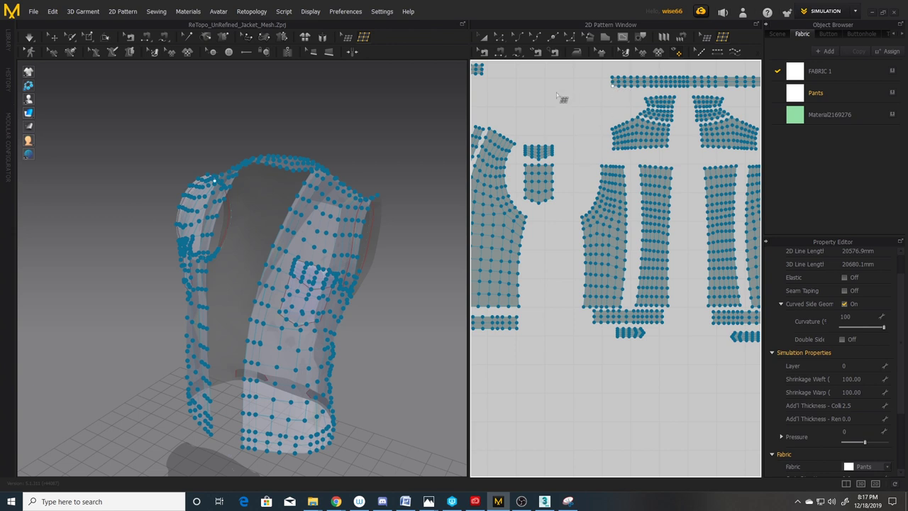
# - Move the remeshed duplicate patterns into clear space above the original set with Transform Pattern
pyautogui.click(485, 40)
pyautogui.scroll(-5, 640, 240)
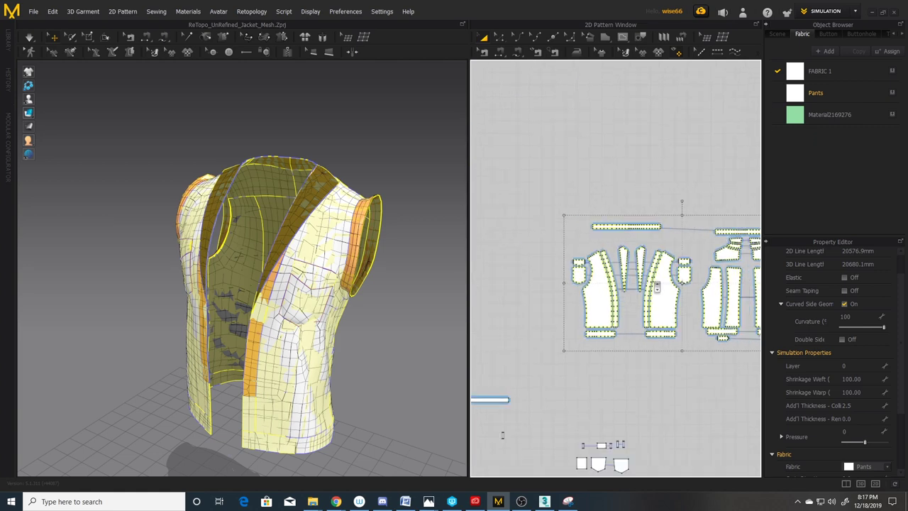
pyautogui.hotkey('ctrl', 'v')
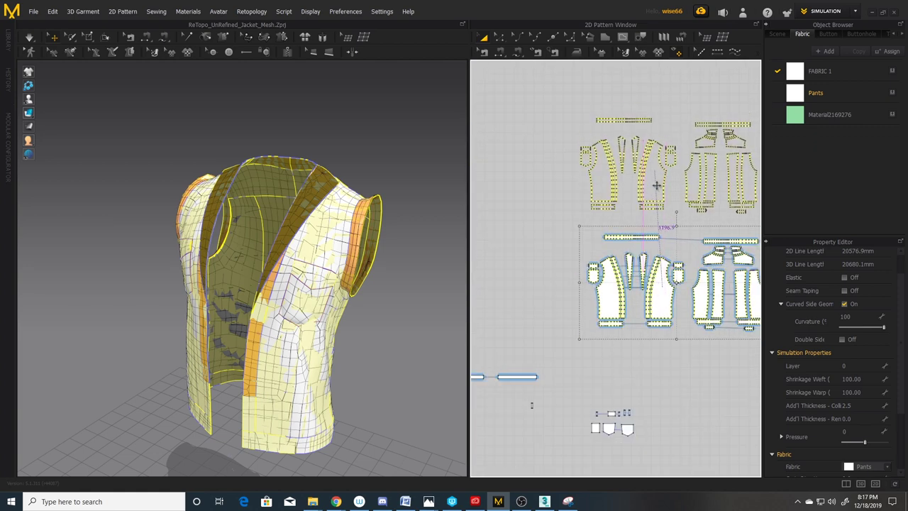
pyautogui.click(659, 190)
pyautogui.moveTo(669, 199); pyautogui.dragTo(600, 274, button='middle')
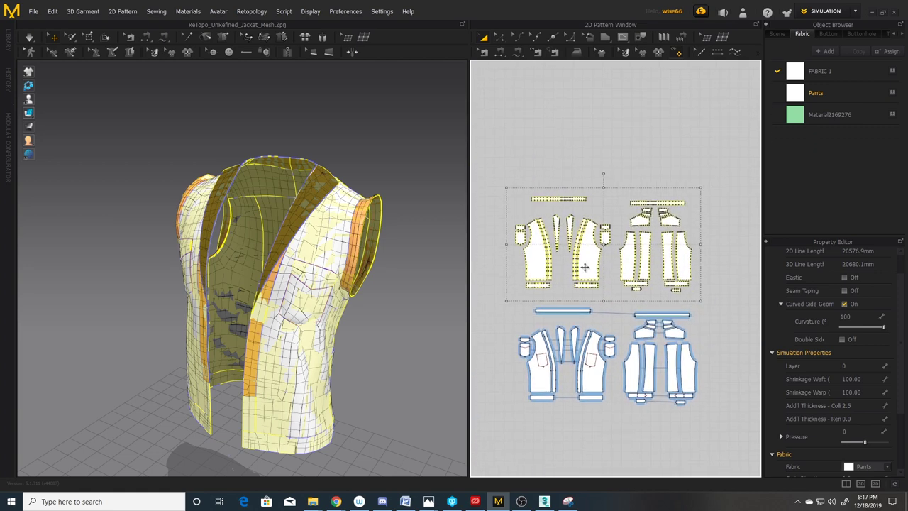
pyautogui.moveTo(578, 381); pyautogui.dragTo(590, 350, button='right')
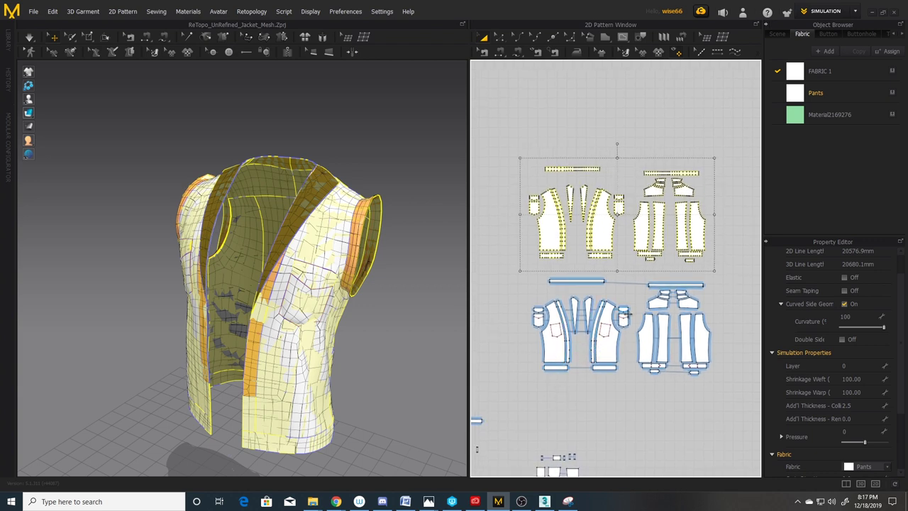
# - Reactivate the Retopology tool and compare the topology points on the duplicated and original patterns
pyautogui.click(723, 37)
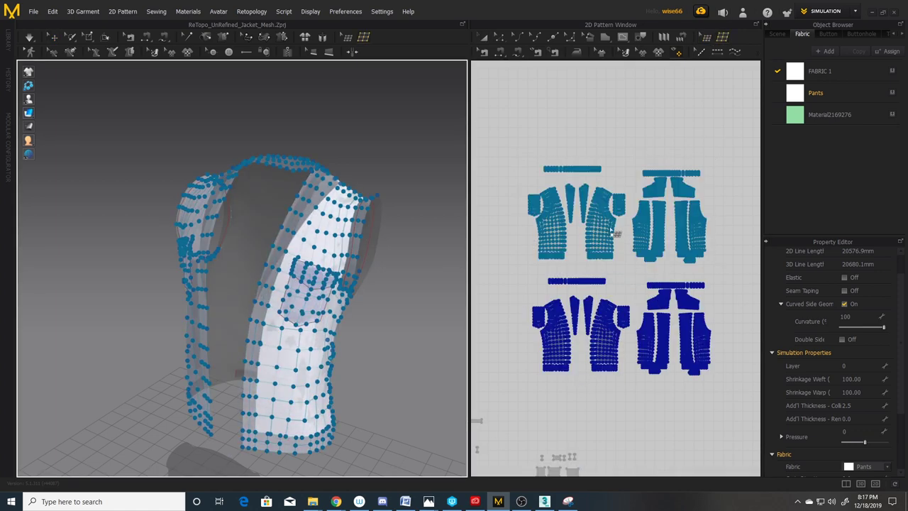
pyautogui.scroll(5, 598, 236)
pyautogui.scroll(-5, 603, 354)
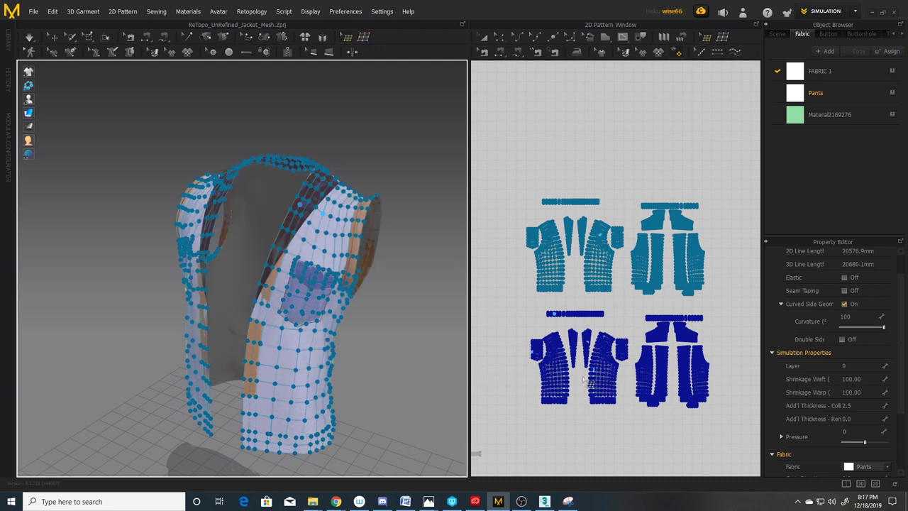
# - Select the original jacket patterns with Transform Pattern, hide them in the 3D window and inspect the remeshed jacket on its own
pyautogui.click(722, 39)
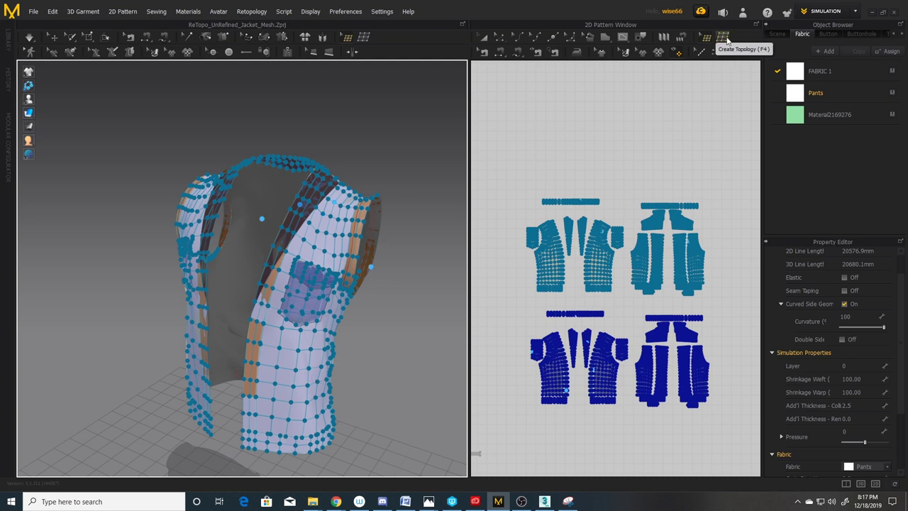
pyautogui.click(483, 37)
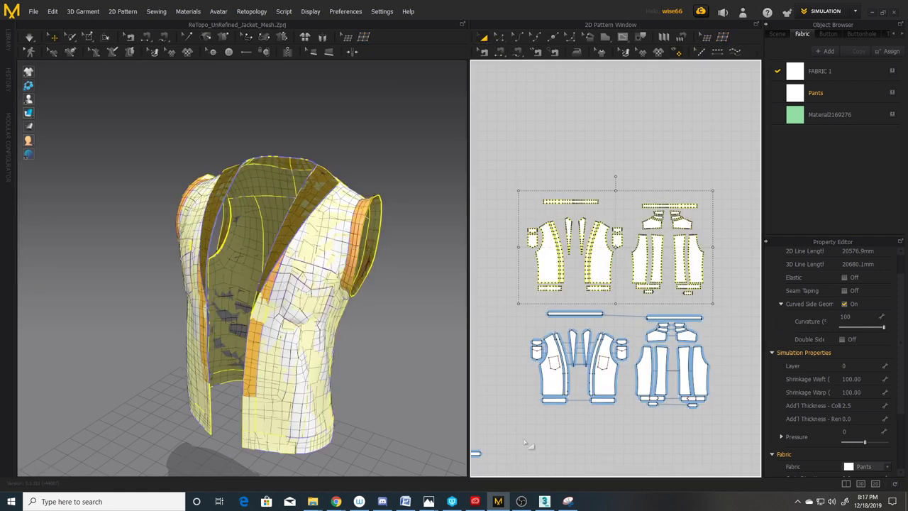
pyautogui.click(545, 429)
pyautogui.moveTo(525, 418); pyautogui.dragTo(737, 312)
pyautogui.rightClick(662, 381)
pyautogui.click(698, 453)
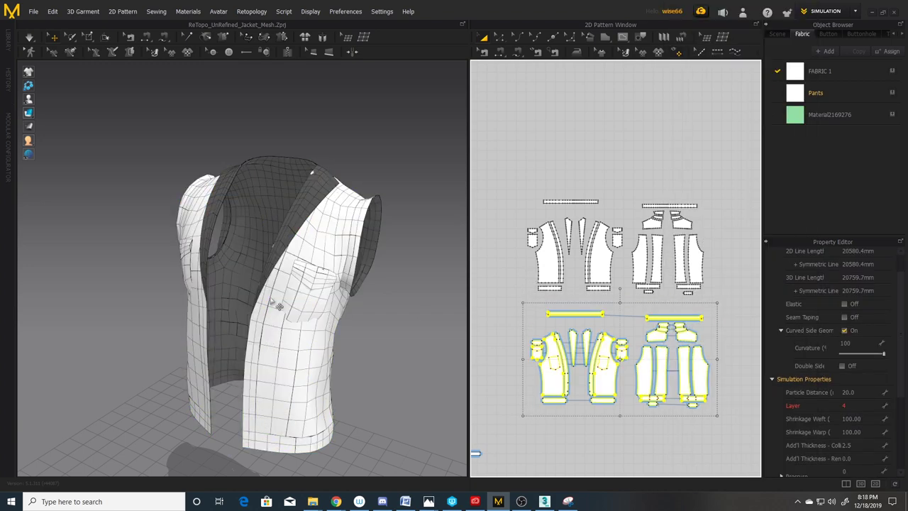
pyautogui.moveTo(258, 319); pyautogui.dragTo(313, 341, button='right')
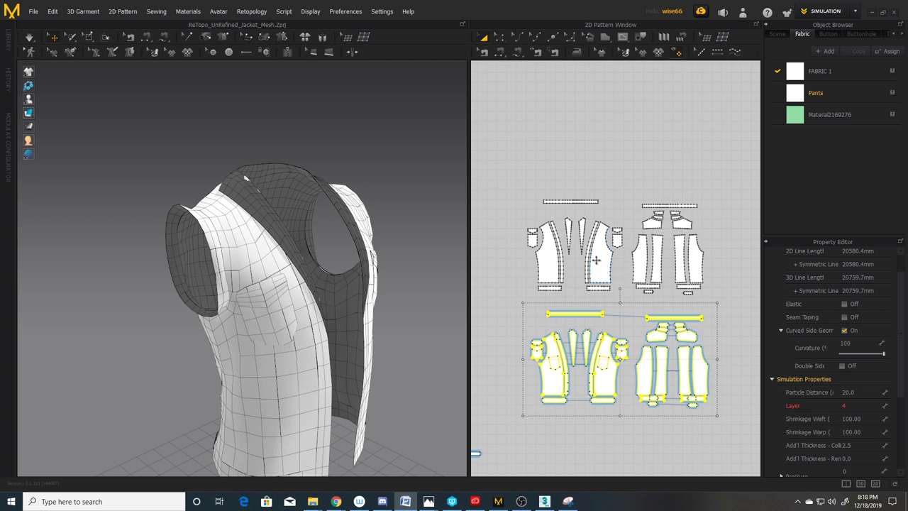
pyautogui.moveTo(696, 181); pyautogui.dragTo(703, 185, button='middle')
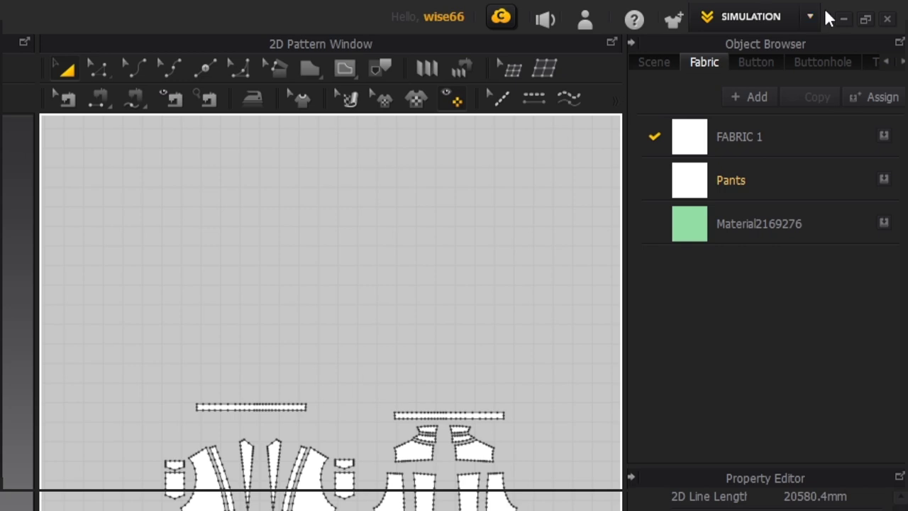
# - Switch from Simulation mode to the UV Editor, dismiss the information message and look over the UV layout
pyautogui.click(810, 16)
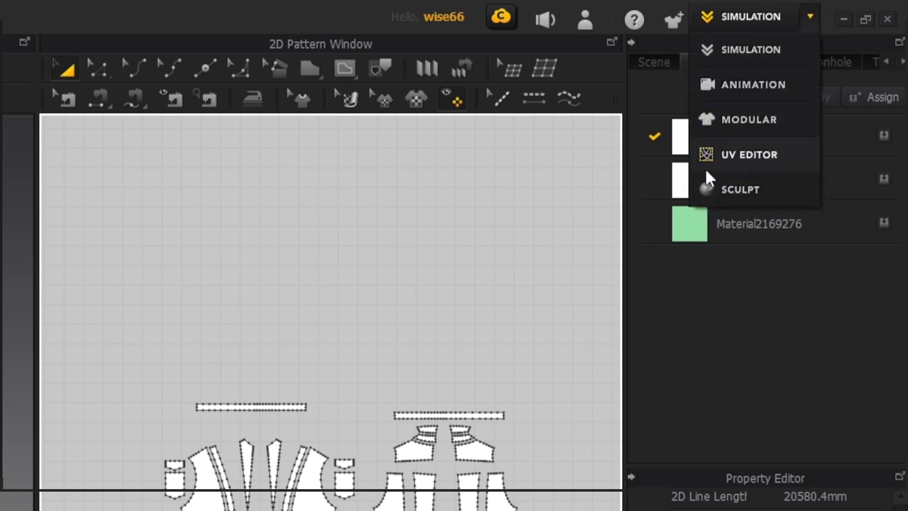
pyautogui.click(751, 154)
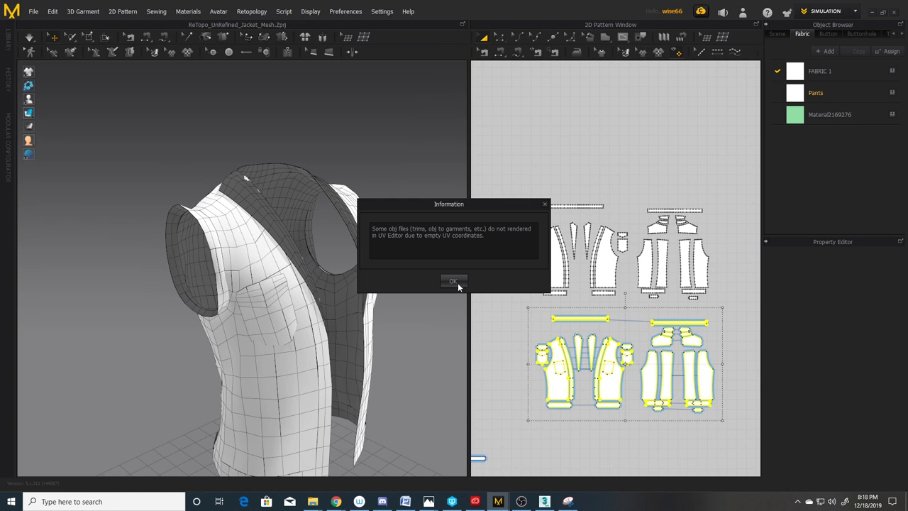
pyautogui.click(454, 282)
pyautogui.click(461, 282)
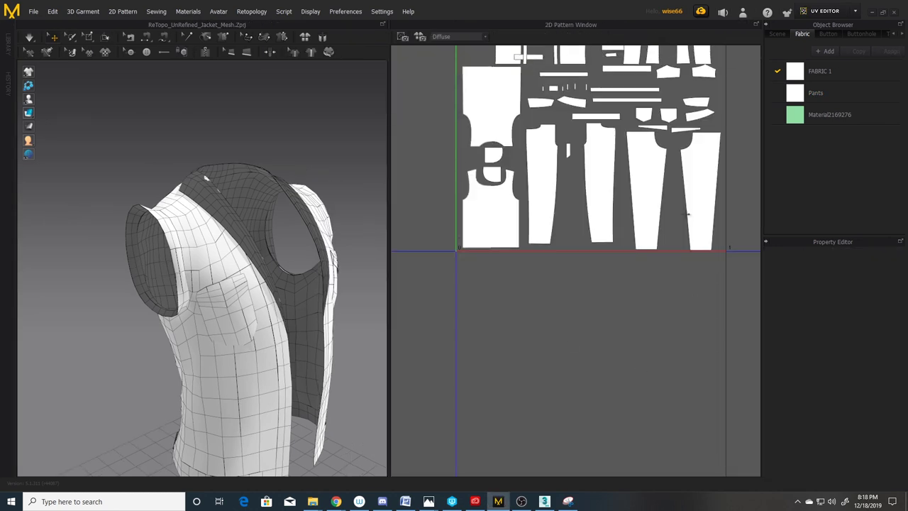
pyautogui.moveTo(640, 194); pyautogui.dragTo(638, 341, button='middle')
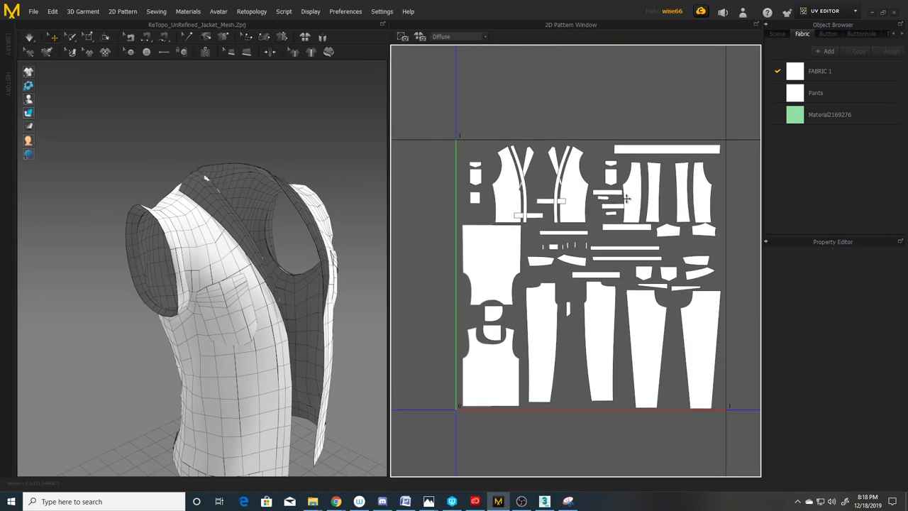
pyautogui.scroll(-3, 626, 218)
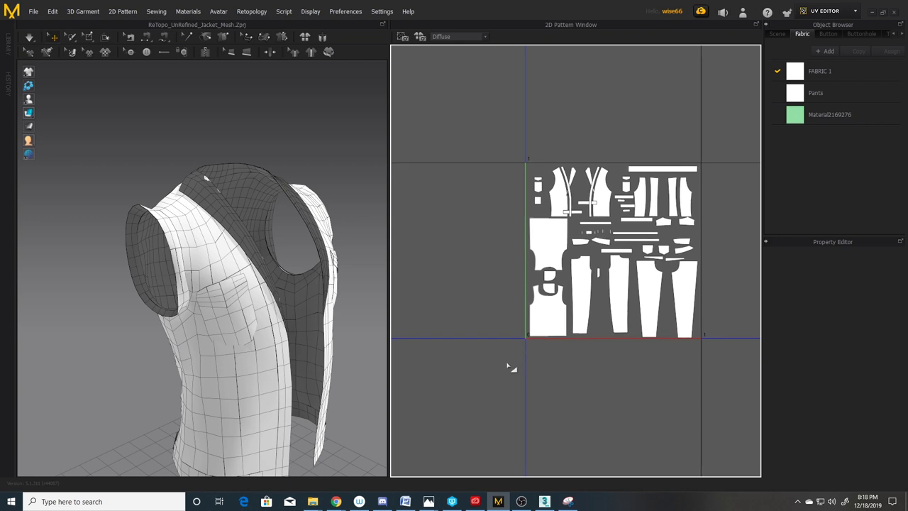
# - Set the UVs from the pattern alignment and check the resulting layout
pyautogui.rightClick(602, 313)
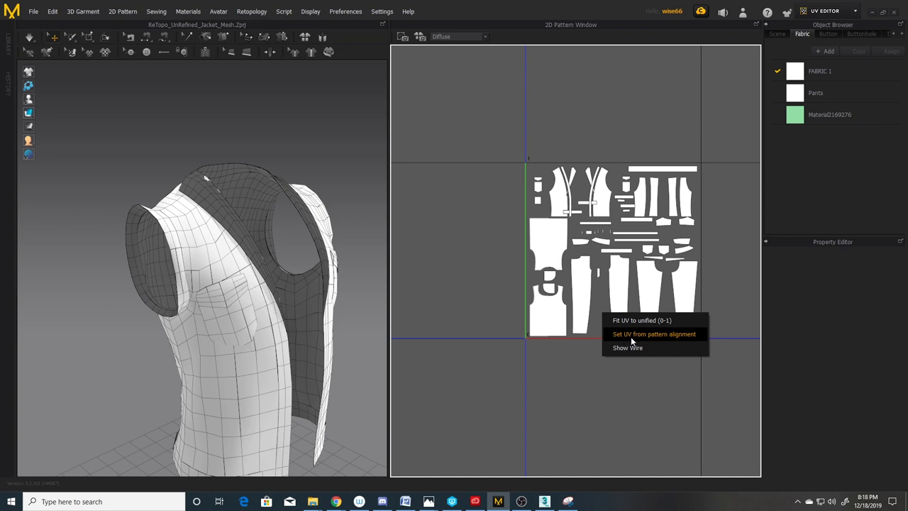
pyautogui.click(681, 335)
pyautogui.scroll(-4, 567, 312)
pyautogui.moveTo(702, 177); pyautogui.dragTo(700, 222, button='middle')
pyautogui.scroll(-2, 568, 246)
pyautogui.scroll(3, 595, 360)
pyautogui.scroll(1, 619, 270)
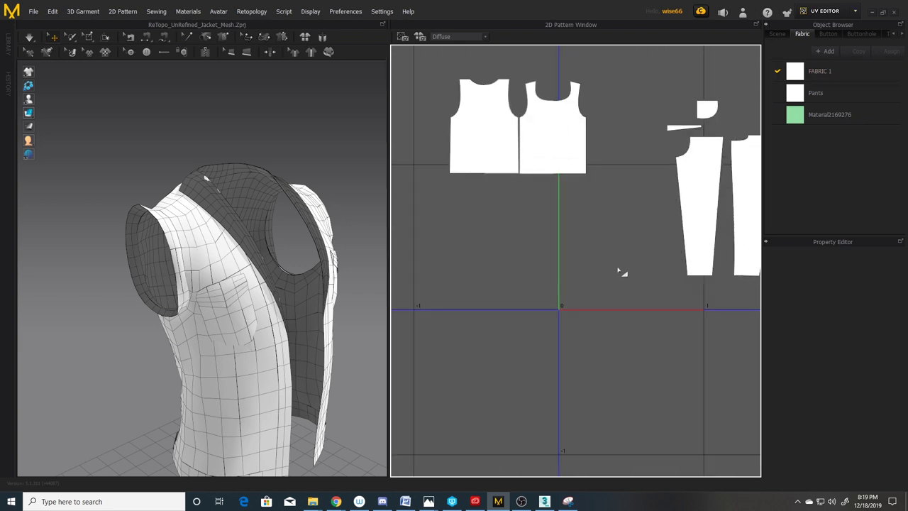
# - Fit the UVs to the unified 0-1 space, using absolute length (mm) for the tile padding
pyautogui.rightClick(617, 266)
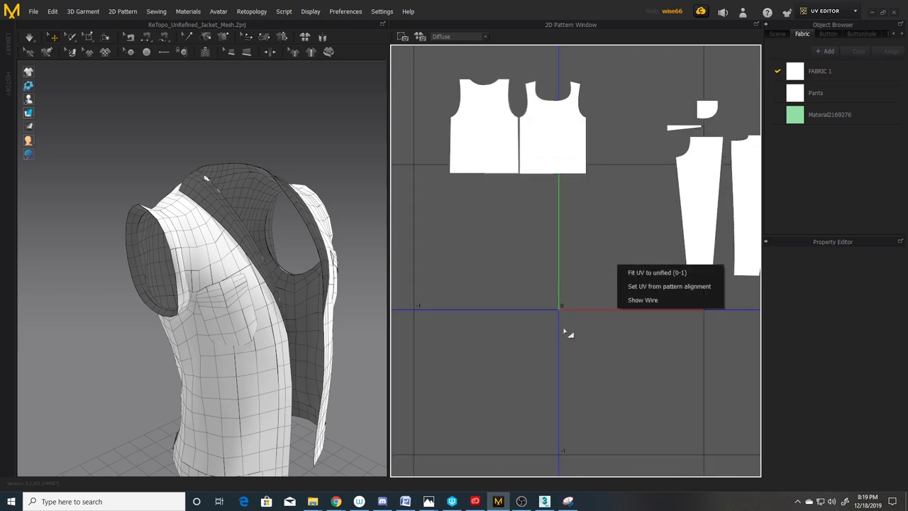
pyautogui.click(696, 273)
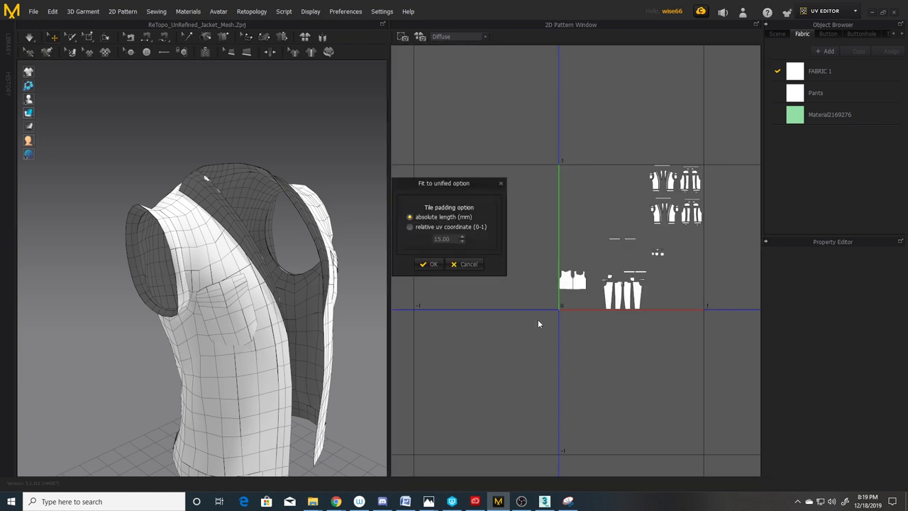
pyautogui.click(429, 264)
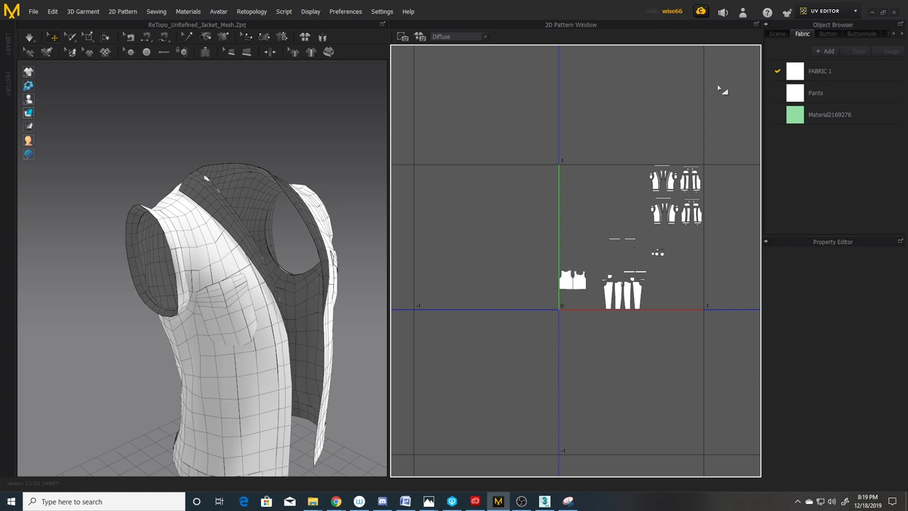
# - Return to Simulation mode and select both the original and the remeshed jacket pattern sets
pyautogui.click(824, 12)
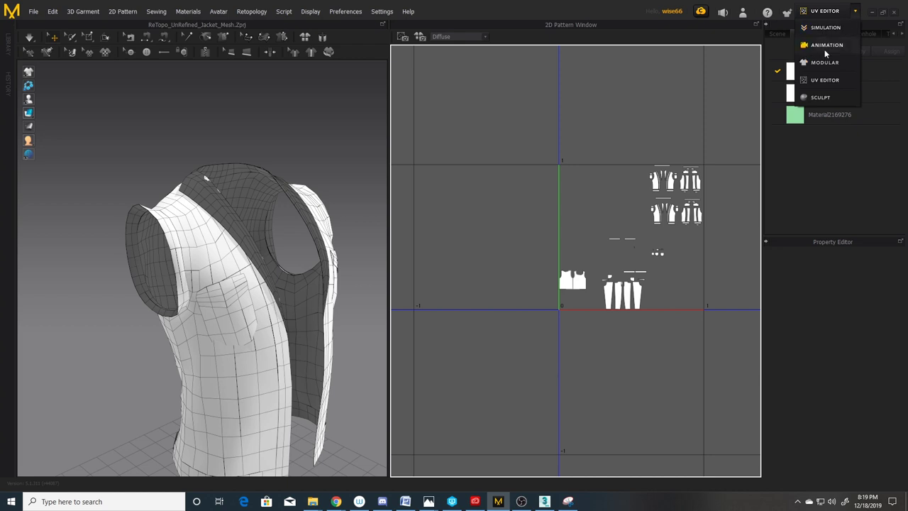
pyautogui.click(825, 27)
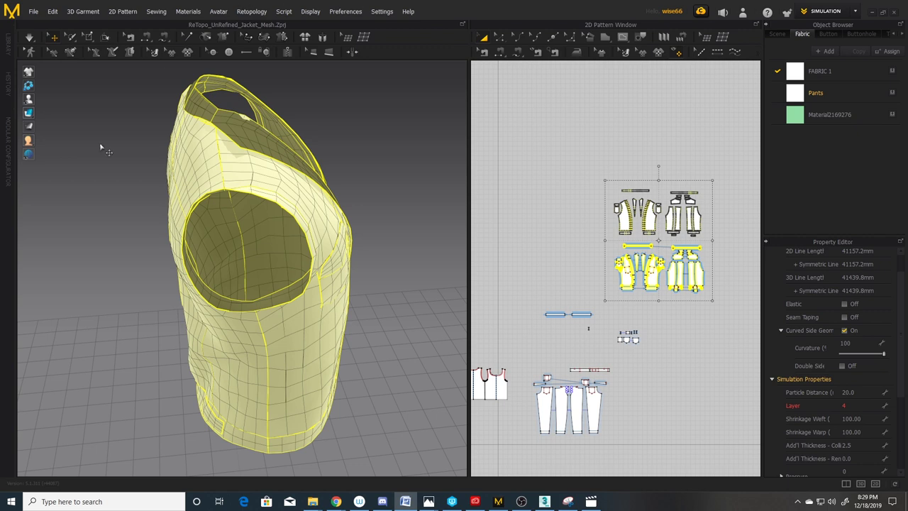
pyautogui.click(619, 322)
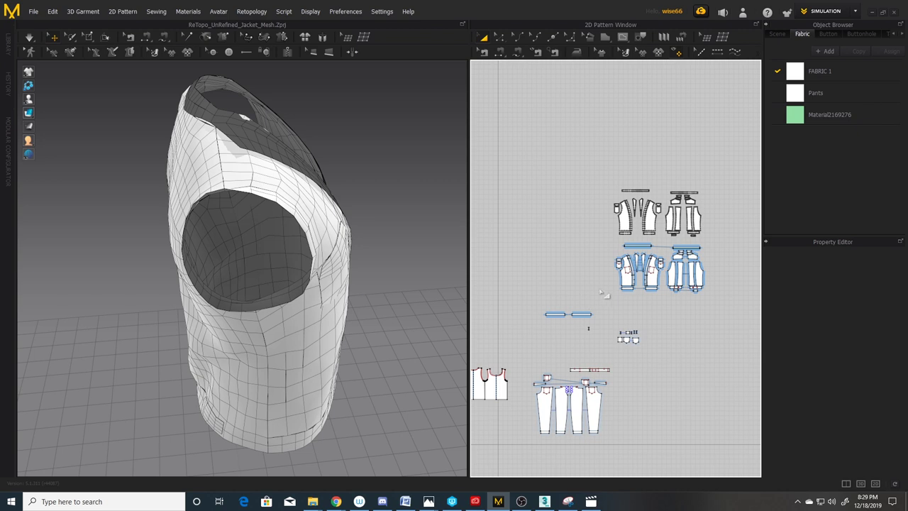
pyautogui.moveTo(573, 294); pyautogui.dragTo(742, 151)
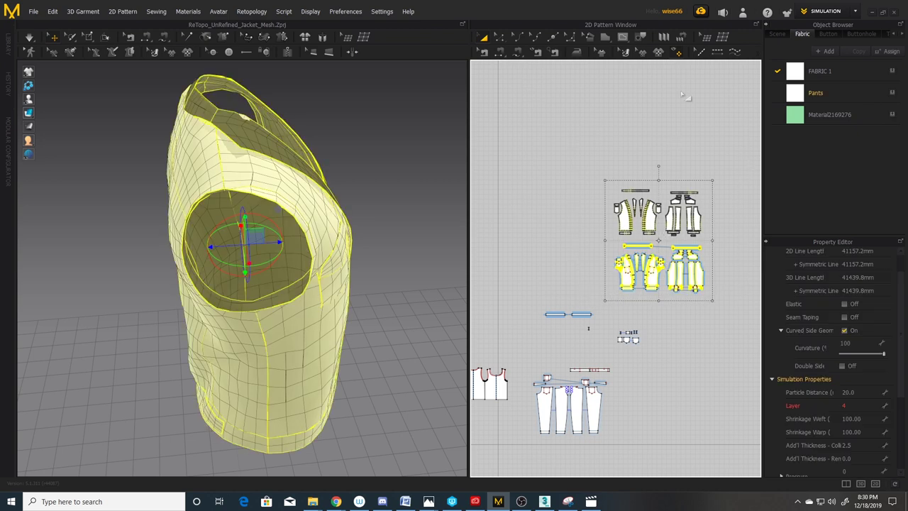
# - Export the selected patterns as a single welded, thin OBJ with Unified UV Coordinates and cm scale, replacing Low_Poly_Jacket.obj in the Tutorial folder
pyautogui.click(33, 12)
pyautogui.moveTo(60, 135)
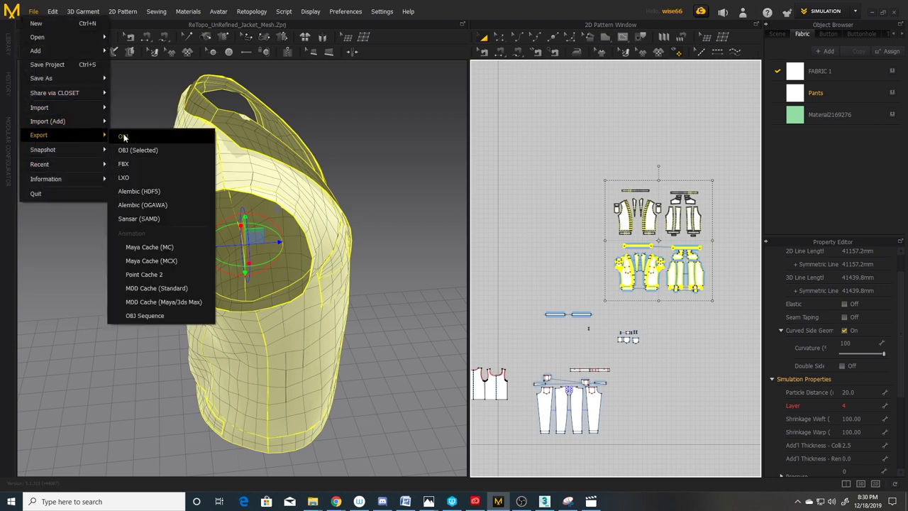
pyautogui.click(165, 150)
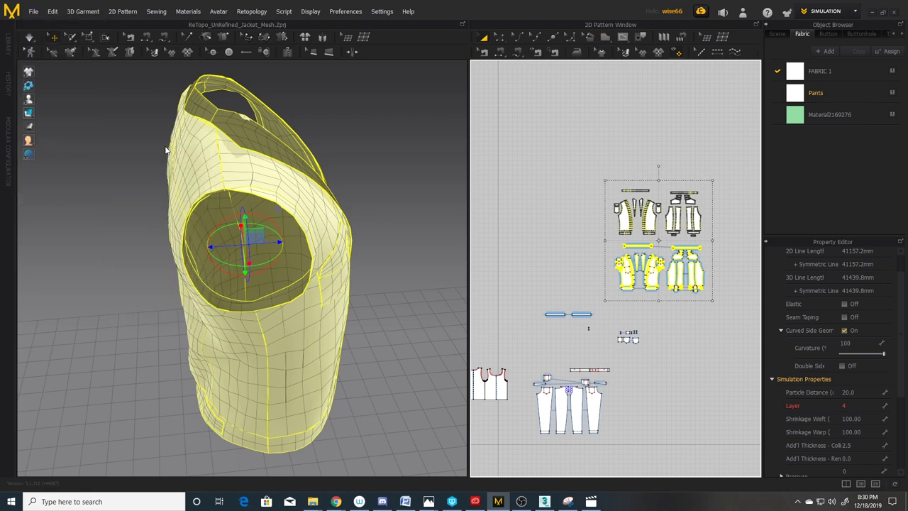
pyautogui.click(326, 164)
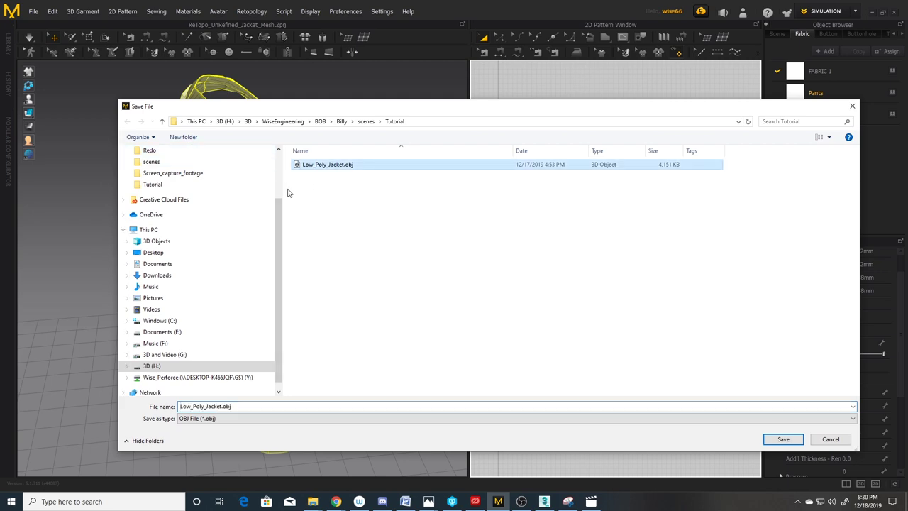
pyautogui.click(783, 439)
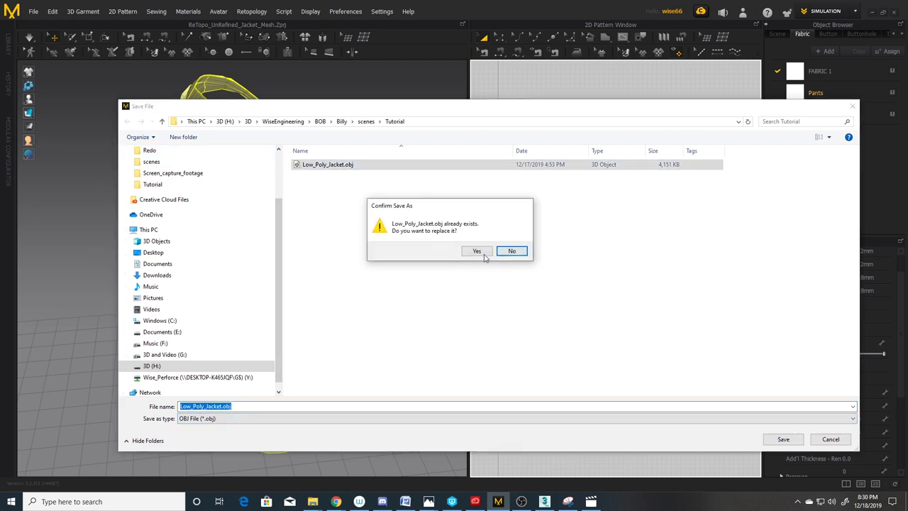
pyautogui.click(481, 252)
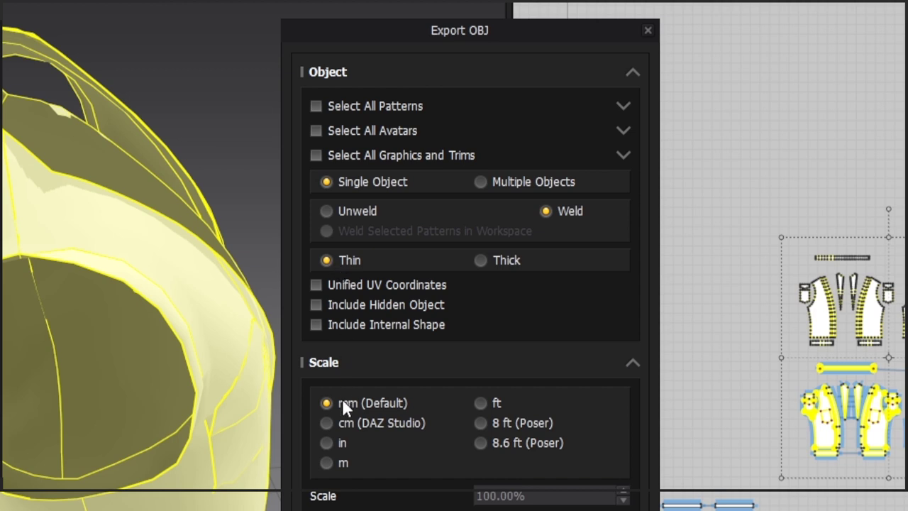
pyautogui.click(356, 286)
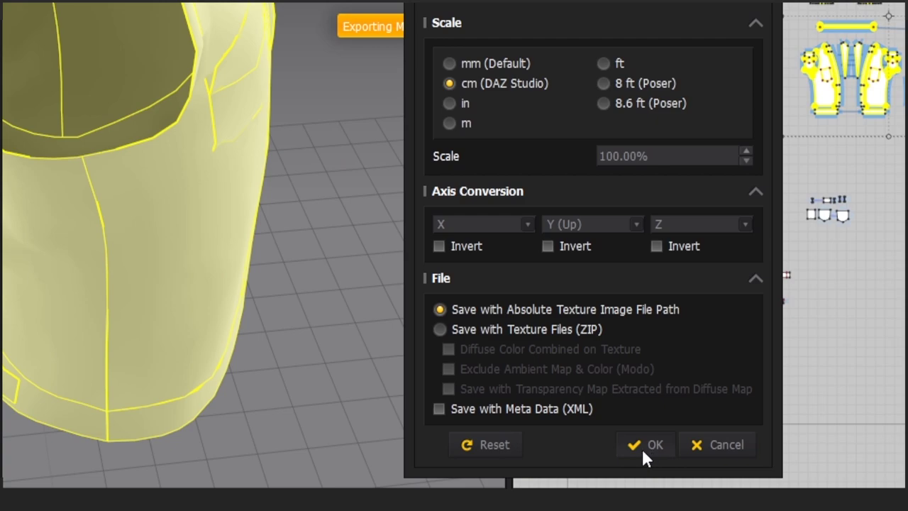
pyautogui.click(644, 449)
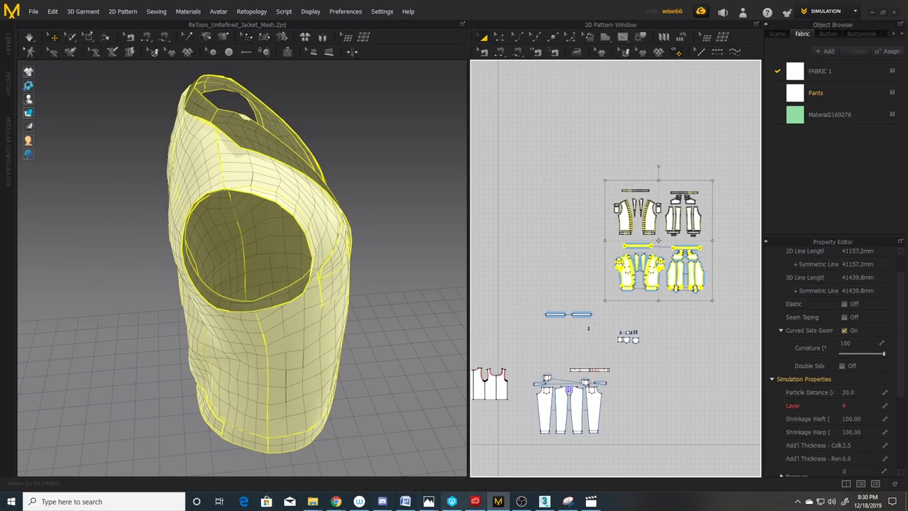
# - Switch to 3ds Max and import Low_Poly_Jacket.obj, keeping the current OBJ import options
pyautogui.click(544, 501)
pyautogui.click(10, 16)
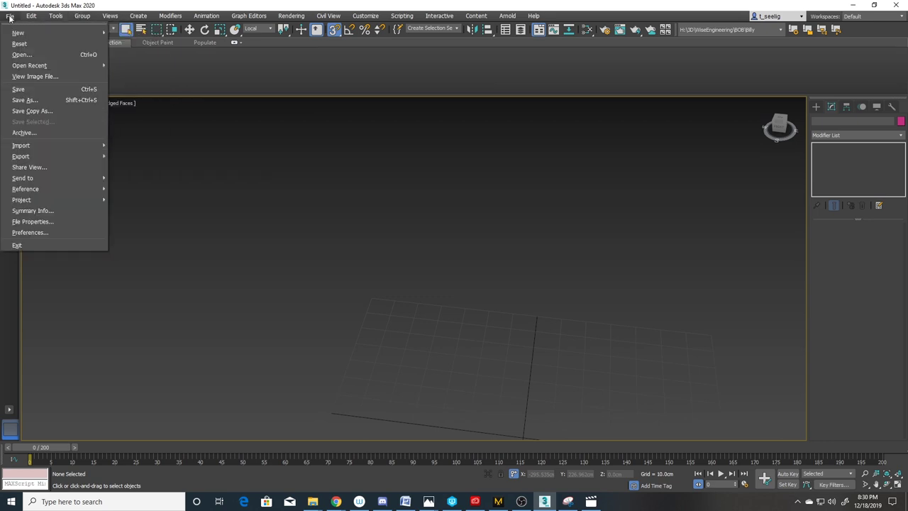
pyautogui.moveTo(78, 145)
pyautogui.click(170, 146)
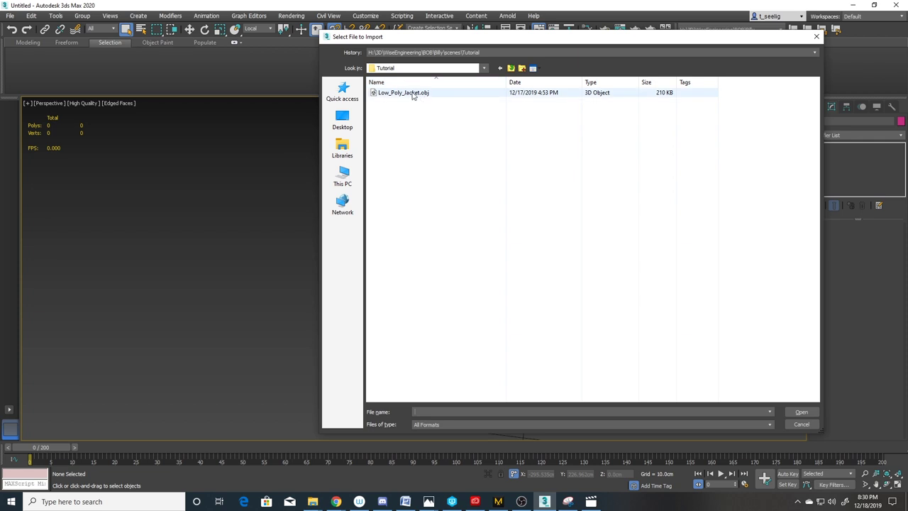
pyautogui.doubleClick(408, 93)
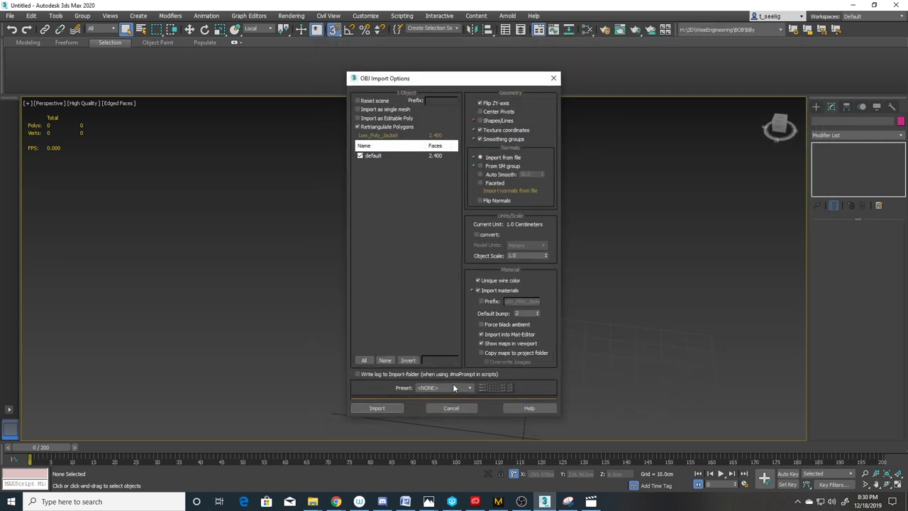
pyautogui.click(394, 408)
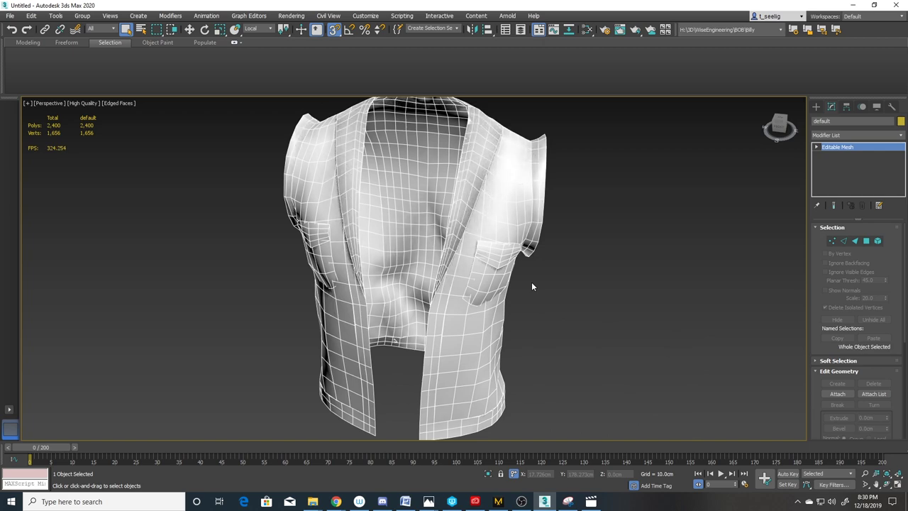
# - Convert the imported jacket from Editable Mesh to Editable Poly
pyautogui.keyDown('alt'); pyautogui.moveTo(443, 304); pyautogui.dragTo(468, 301, button='middle'); pyautogui.keyUp('alt')
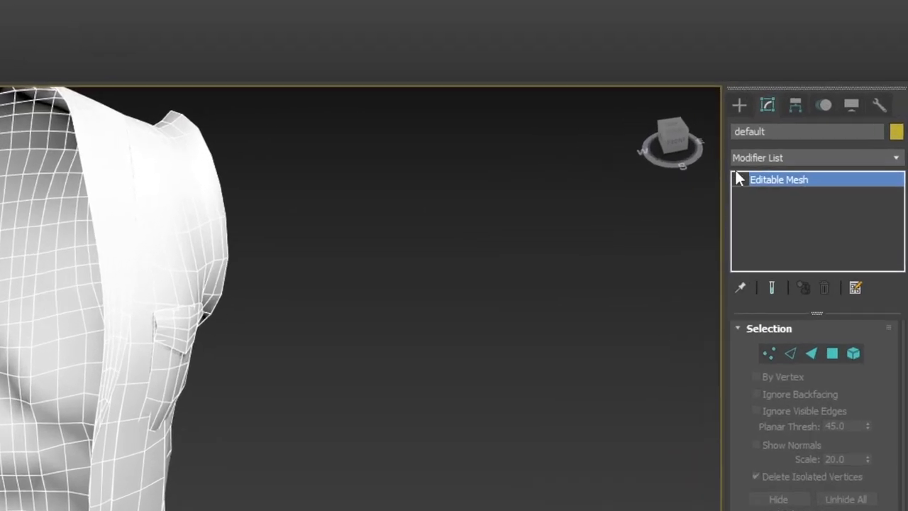
pyautogui.rightClick(779, 180)
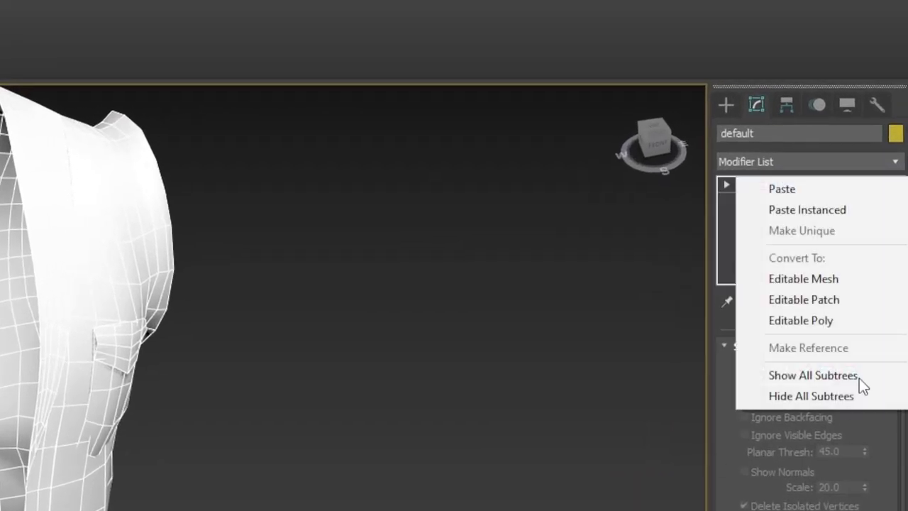
pyautogui.click(831, 321)
# - Select all borders of the jacket at Border level and examine its open edges up close
pyautogui.click(726, 185)
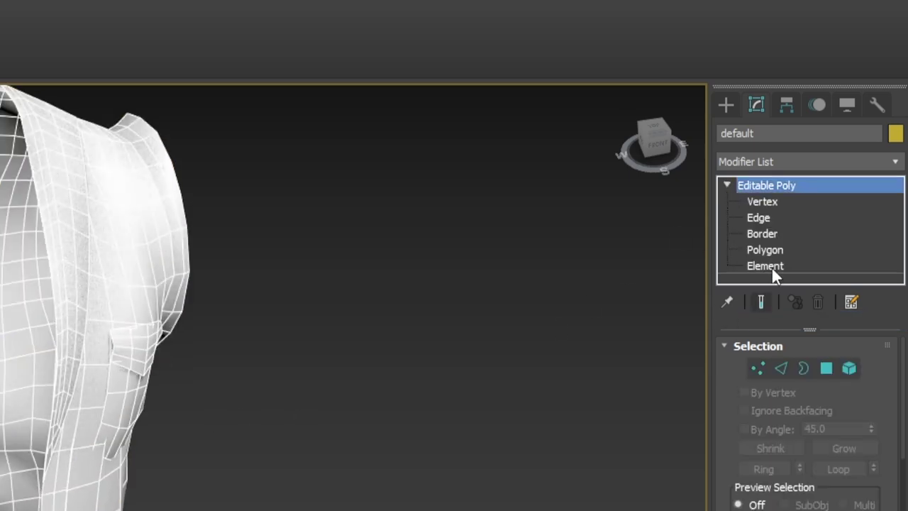
pyautogui.click(767, 233)
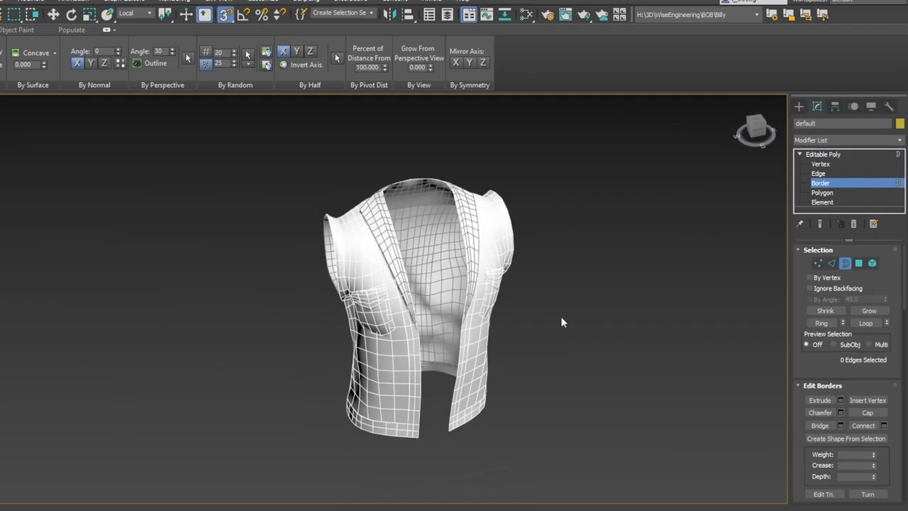
pyautogui.hotkey('ctrl', 'a')
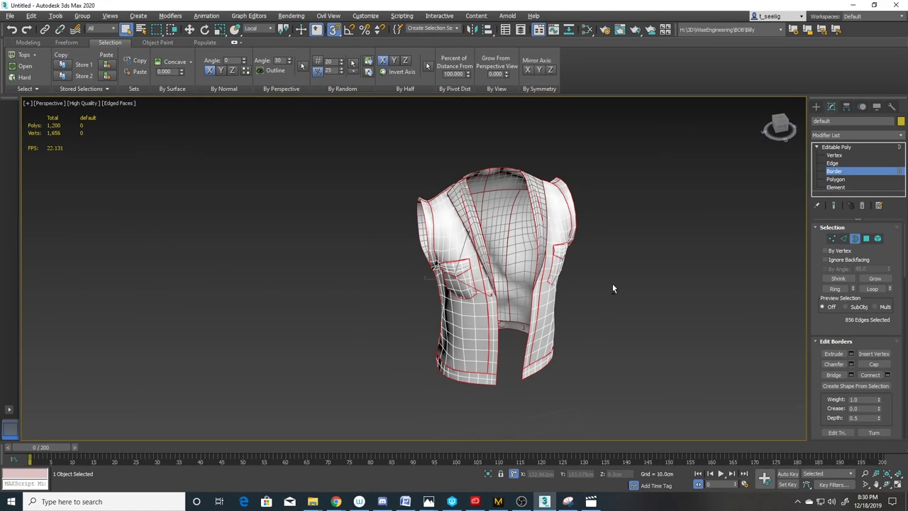
pyautogui.keyDown('alt'); pyautogui.moveTo(504, 271); pyautogui.dragTo(518, 289, button='middle'); pyautogui.keyUp('alt')
pyautogui.scroll(4, 472, 277)
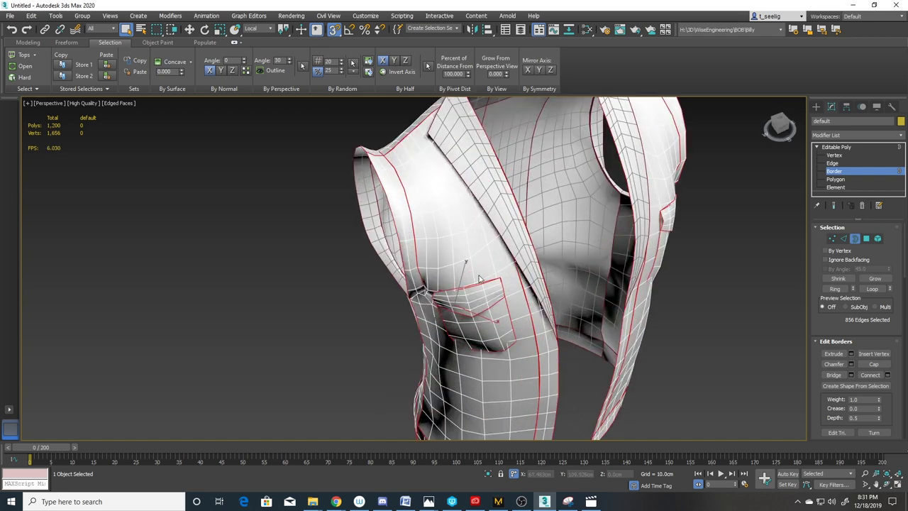
# - Select the polygons of the front pocket and its flap at Polygon level
pyautogui.click(837, 179)
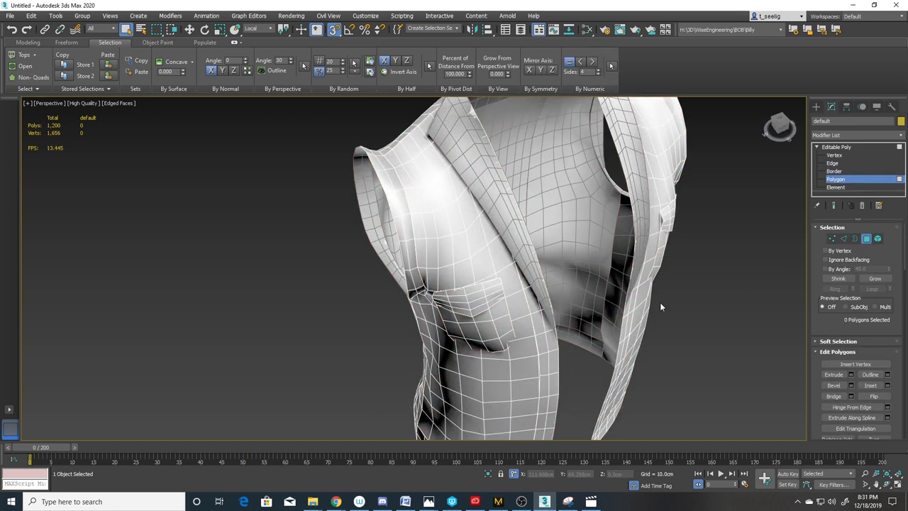
pyautogui.doubleClick(487, 329)
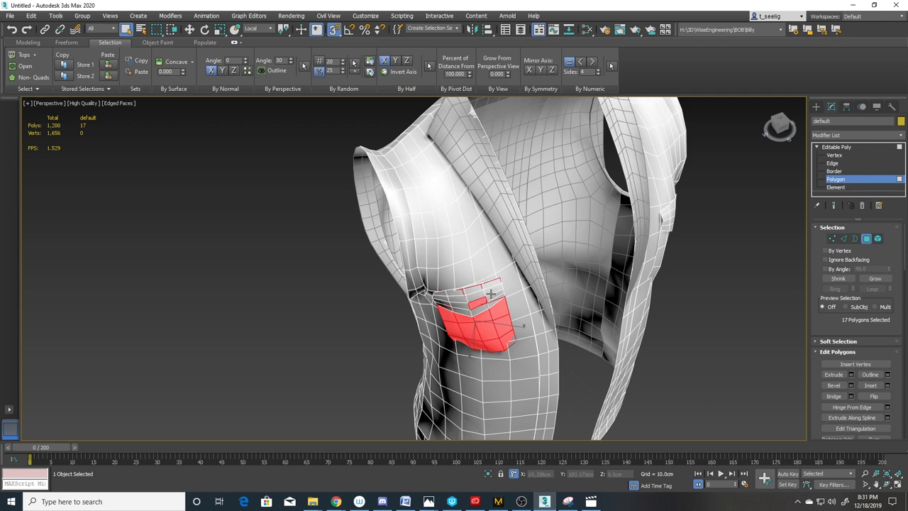
pyautogui.keyDown('ctrl'); pyautogui.doubleClick(495, 295); pyautogui.keyUp('ctrl')
pyautogui.keyDown('alt'); pyautogui.moveTo(676, 289); pyautogui.dragTo(616, 304, button='middle'); pyautogui.keyUp('alt')
# - Select all pocket and flap pieces on both sides of the jacket at Element level
pyautogui.click(835, 187)
pyautogui.keyDown('alt'); pyautogui.moveTo(723, 301); pyautogui.dragTo(654, 357, button='middle'); pyautogui.keyUp('alt')
pyautogui.keyDown('ctrl'); pyautogui.click(692, 399); pyautogui.keyUp('ctrl')
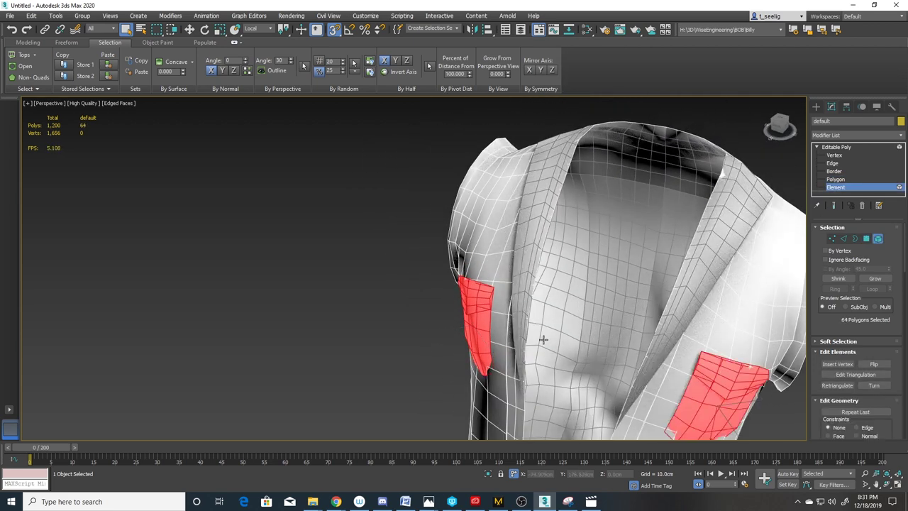
pyautogui.scroll(-4, 541, 336)
pyautogui.keyDown('alt'); pyautogui.moveTo(541, 336); pyautogui.dragTo(553, 383, button='middle'); pyautogui.keyUp('alt')
pyautogui.scroll(3, 553, 384)
pyautogui.keyDown('ctrl'); pyautogui.click(532, 401); pyautogui.keyUp('ctrl')
pyautogui.keyDown('ctrl'); pyautogui.click(624, 400); pyautogui.keyUp('ctrl')
pyautogui.keyDown('alt'); pyautogui.moveTo(625, 401); pyautogui.dragTo(660, 354, button='middle'); pyautogui.keyUp('alt')
pyautogui.keyDown('alt'); pyautogui.moveTo(404, 239); pyautogui.dragTo(854, 389, button='middle'); pyautogui.keyUp('alt')
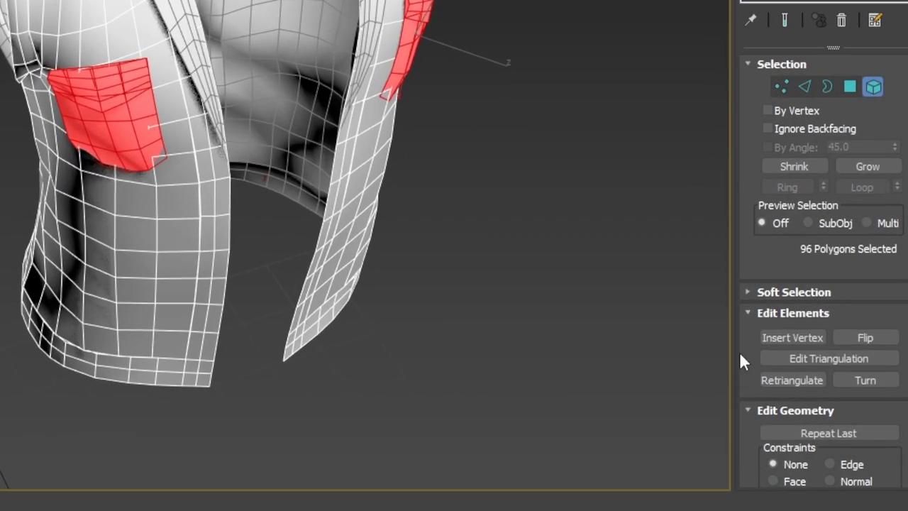
# - Detach the selected pocket elements into a separate object with the default name and leave Element level
pyautogui.moveTo(745, 350); pyautogui.dragTo(766, 79)
pyautogui.click(864, 276)
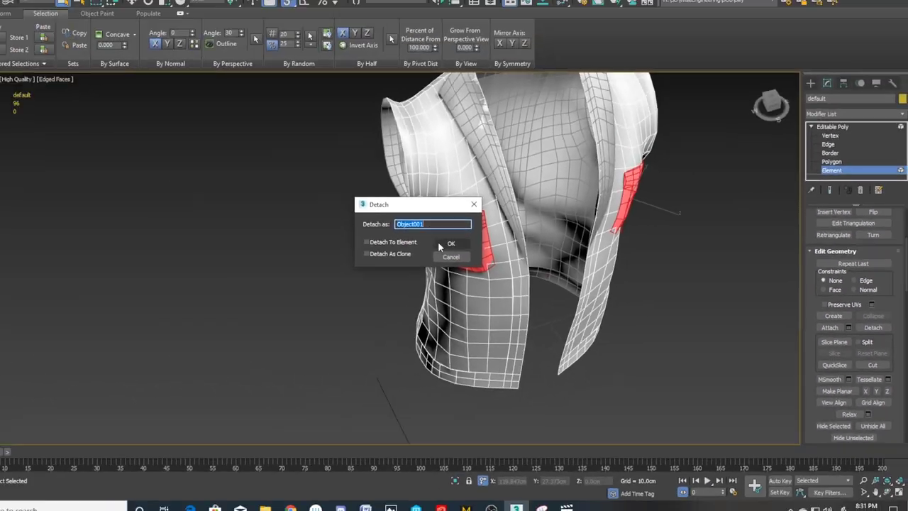
pyautogui.click(106, 126)
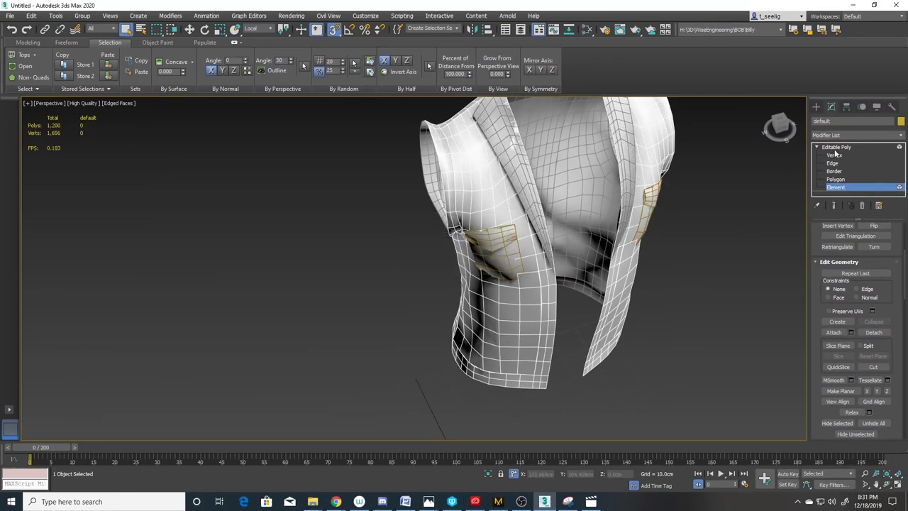
pyautogui.click(834, 148)
# - Isolate the jacket body without its pockets in the viewport
pyautogui.click(743, 236)
pyautogui.click(615, 272)
pyautogui.hotkey('alt', 'q')
pyautogui.keyDown('alt'); pyautogui.moveTo(426, 322); pyautogui.dragTo(305, 340, button='middle'); pyautogui.keyUp('alt')
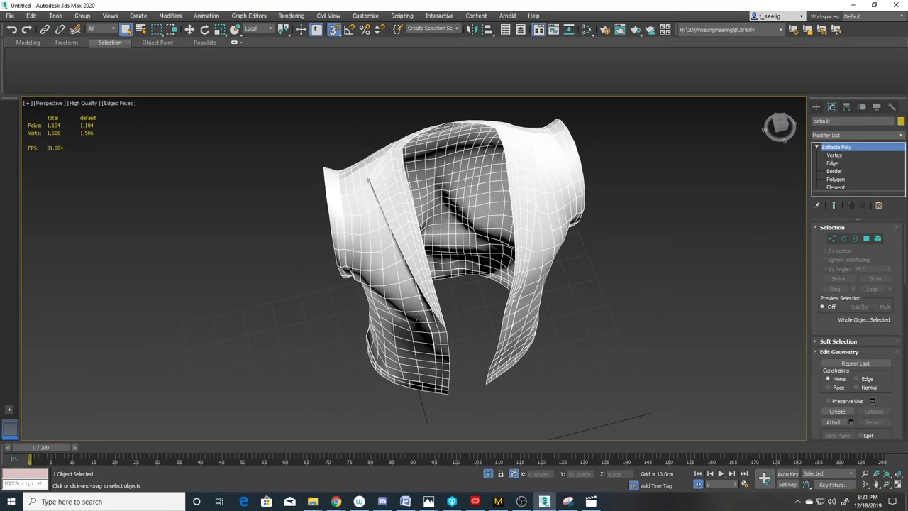
# - Select all borders of the isolated jacket body at Border level
pyautogui.click(834, 171)
pyautogui.click(607, 325)
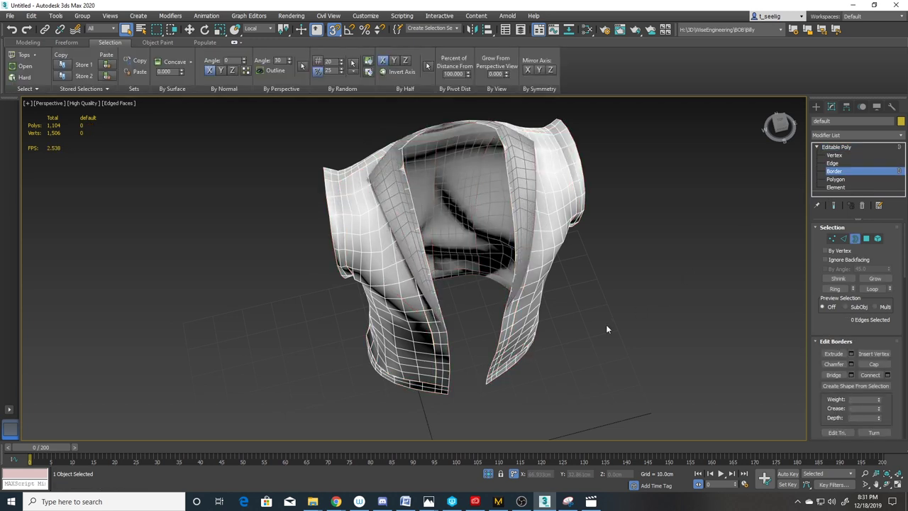
pyautogui.hotkey('ctrl', 'a')
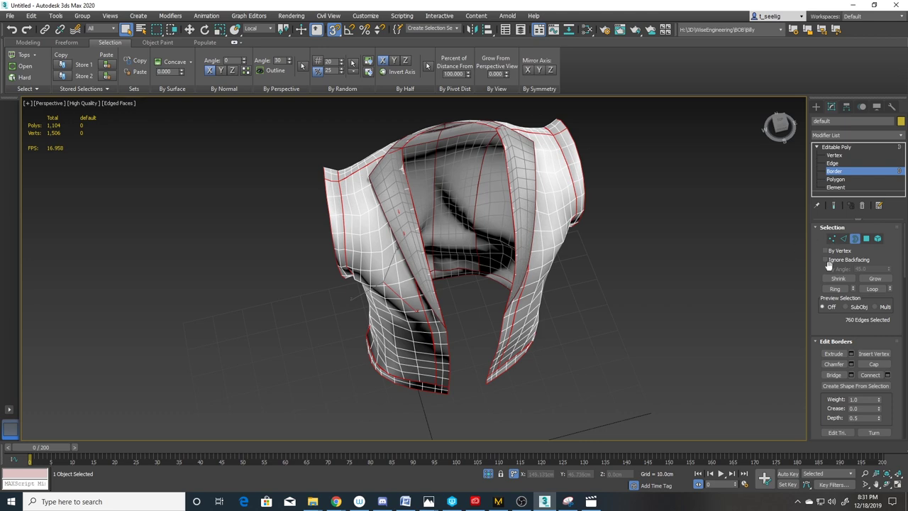
# - Convert the border selection to vertices and weld the jacket's seam vertices using the Weld settings
pyautogui.keyDown('ctrl'); pyautogui.click(832, 238); pyautogui.keyUp('ctrl')
pyautogui.keyDown('alt'); pyautogui.moveTo(712, 245); pyautogui.dragTo(341, 237, button='middle'); pyautogui.keyUp('alt')
pyautogui.scroll(4, 362, 228)
pyautogui.scroll(3, 358, 230)
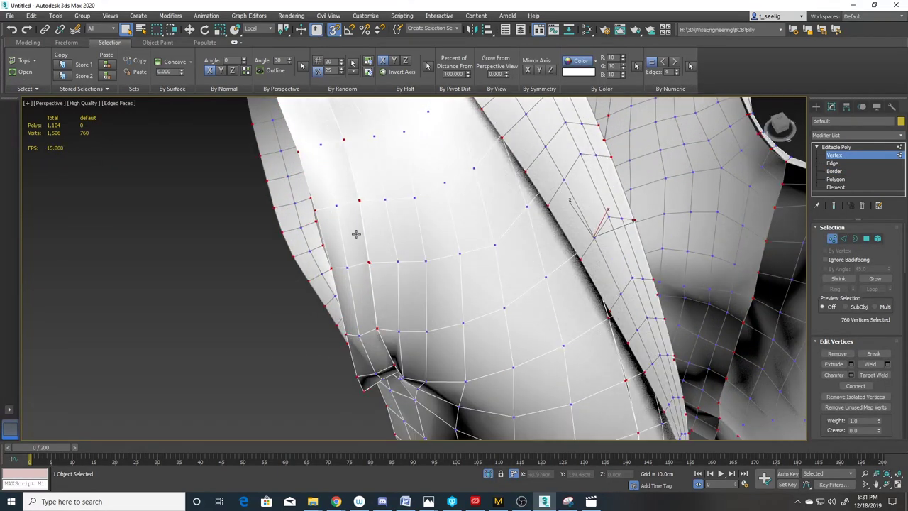
pyautogui.click(887, 363)
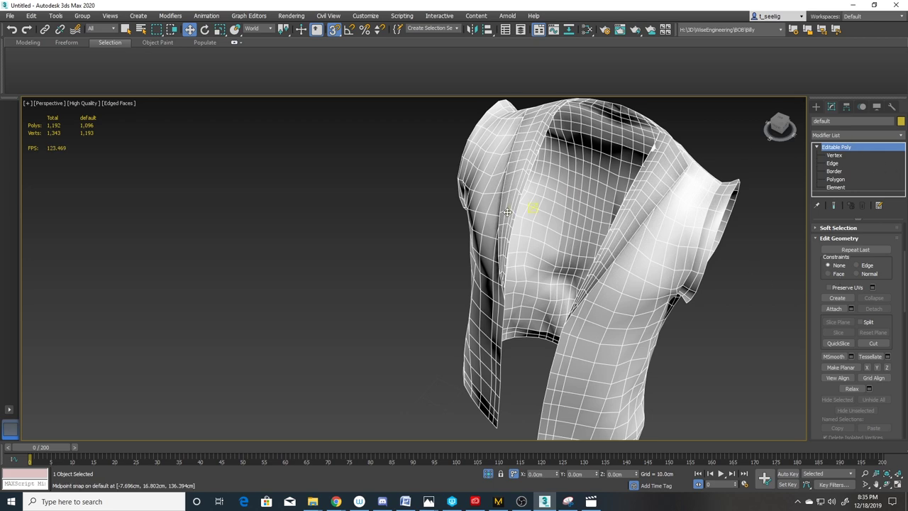
# - Exit isolation mode to show the detached pockets together with the welded jacket body
pyautogui.moveTo(588, 312)
pyautogui.keyDown('alt'); pyautogui.mouseDown(button='middle')
pyautogui.moveTo(584, 324)
pyautogui.moveTo(588, 308)
pyautogui.mouseUp(button='middle'); pyautogui.keyUp('alt')
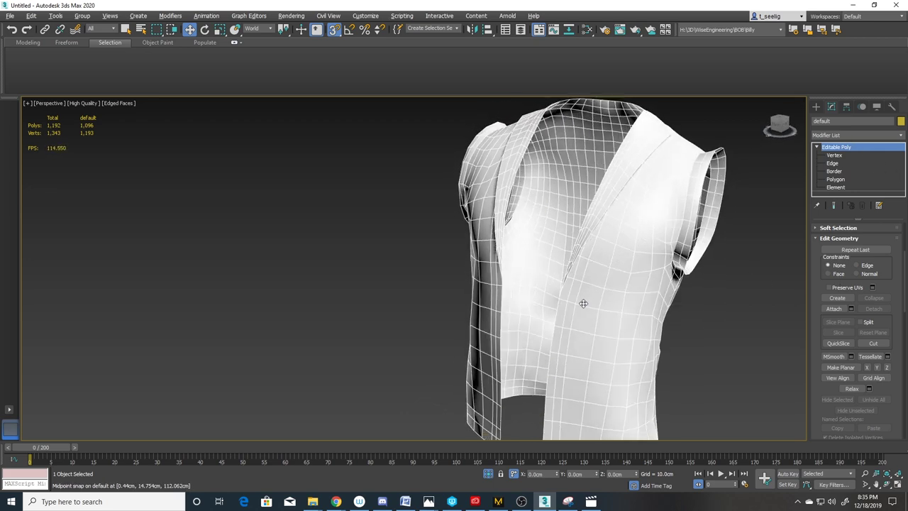
pyautogui.click(488, 474)
pyautogui.keyDown('alt'); pyautogui.moveTo(510, 230); pyautogui.dragTo(507, 289, button='middle'); pyautogui.keyUp('alt')
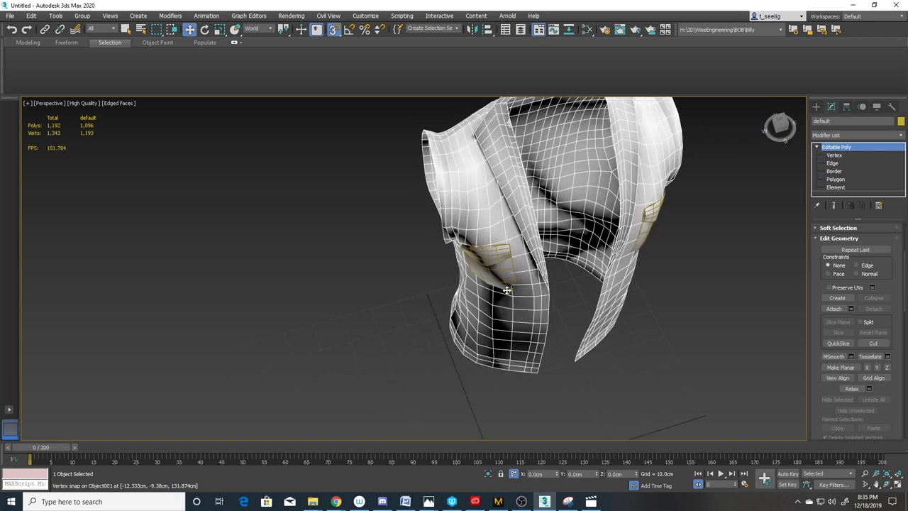